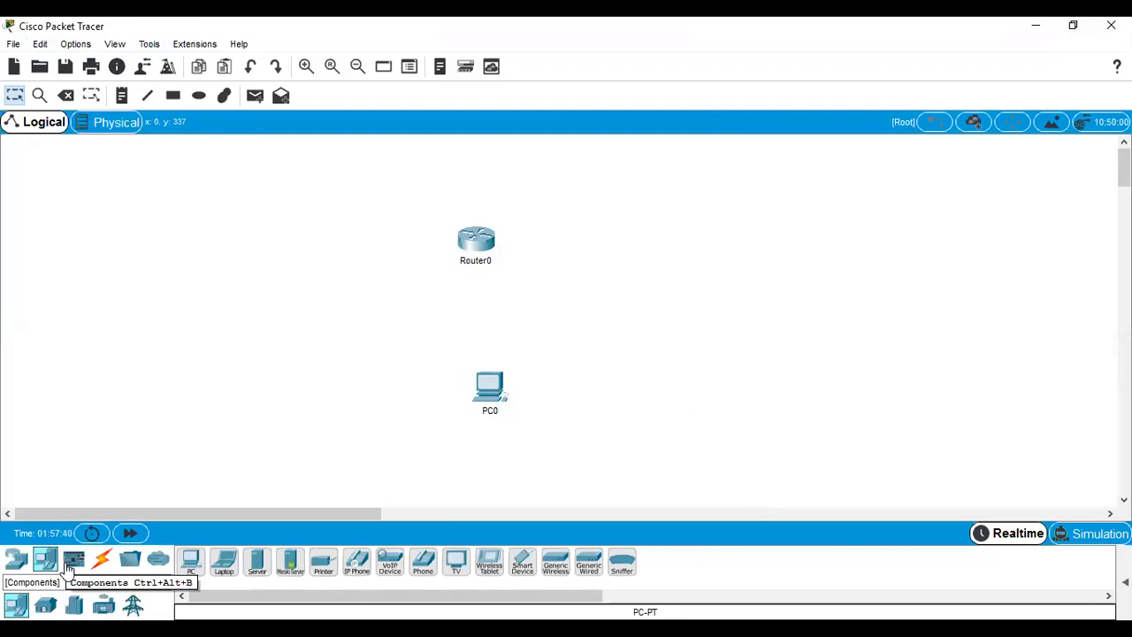
# Examine the available network devices, going through the router, switch, hub and wireless device models.
pyautogui.click(70, 566)
pyautogui.click(17, 561)
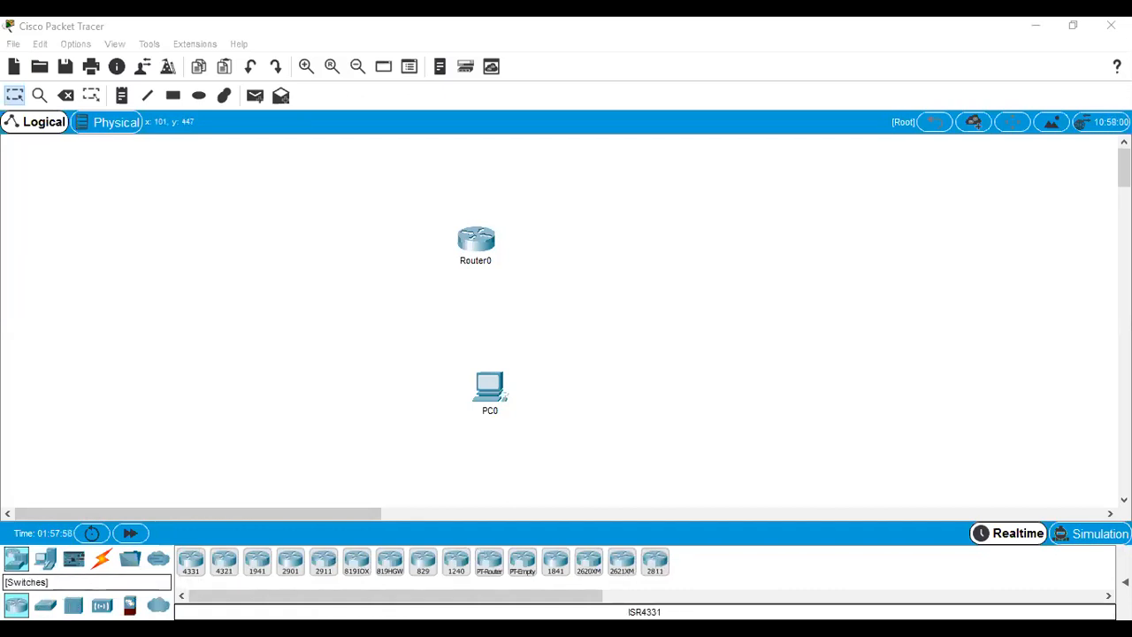
pyautogui.click(45, 604)
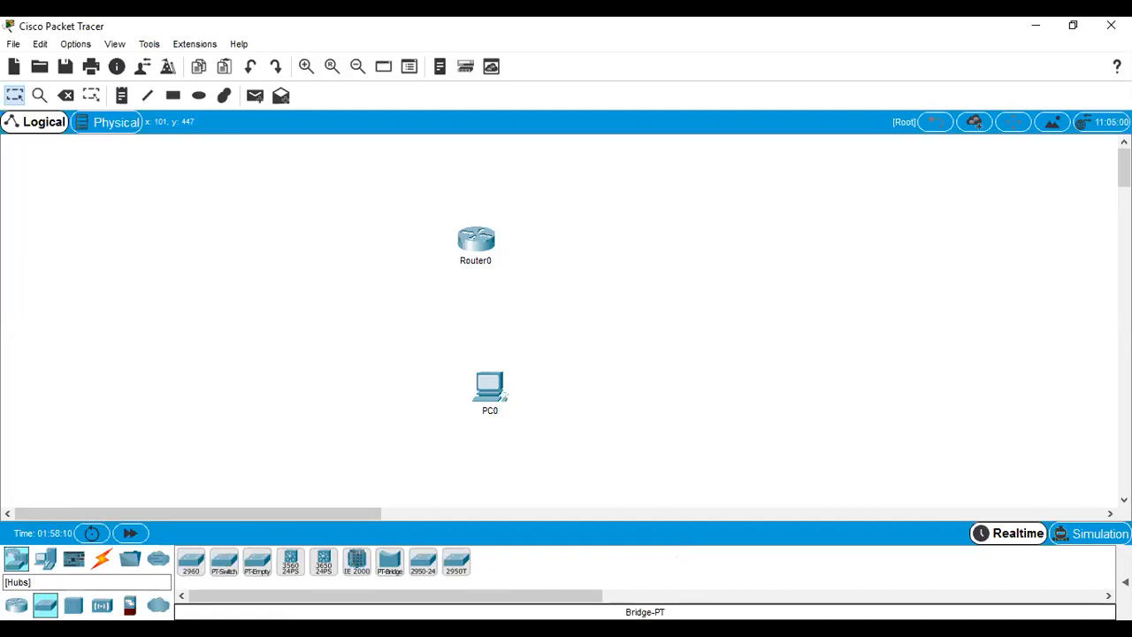
pyautogui.click(73, 606)
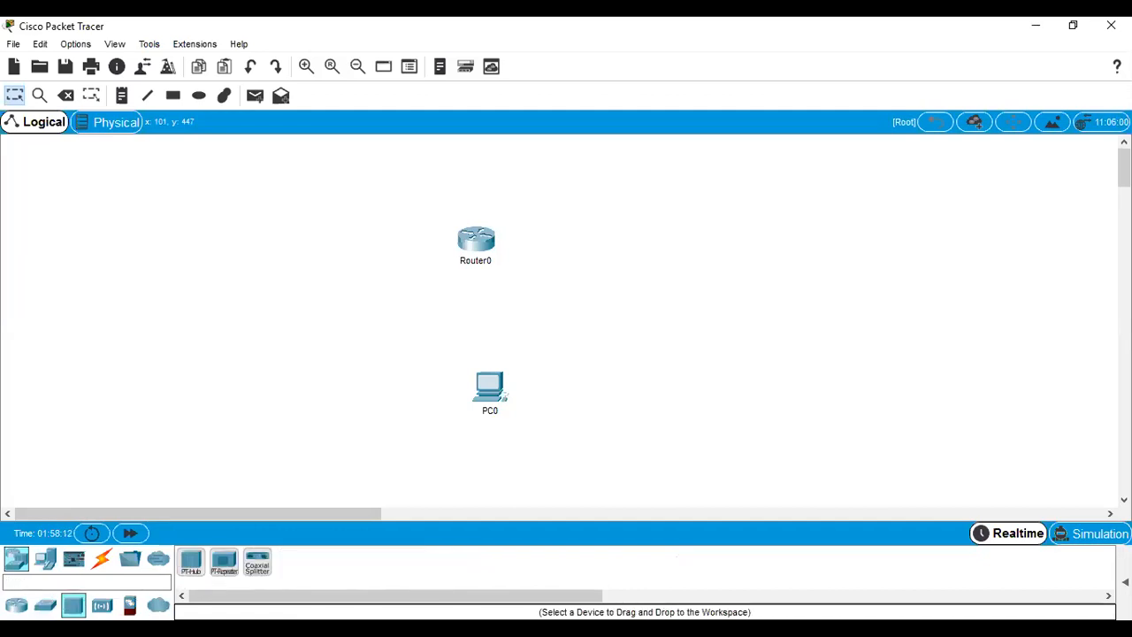
pyautogui.click(18, 566)
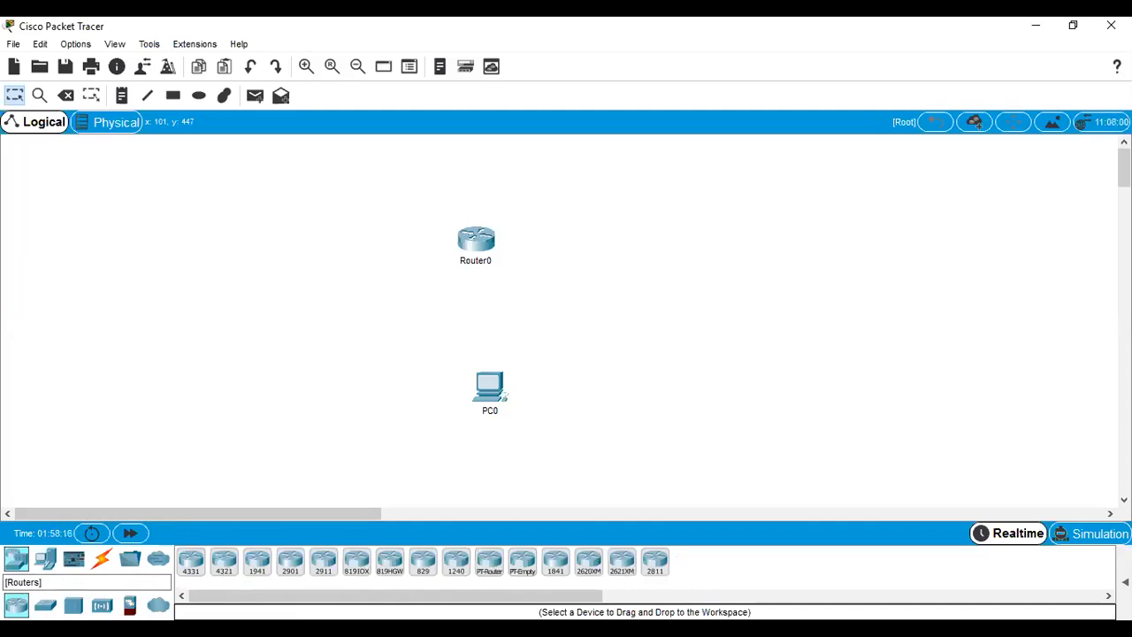
pyautogui.click(46, 605)
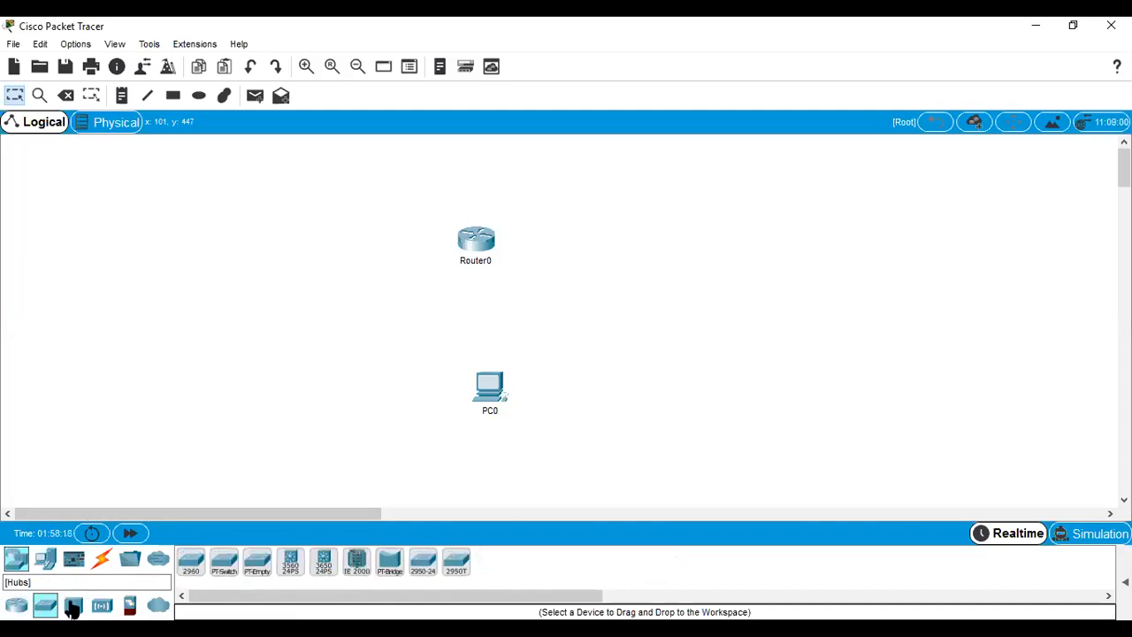
pyautogui.click(73, 607)
pyautogui.click(102, 606)
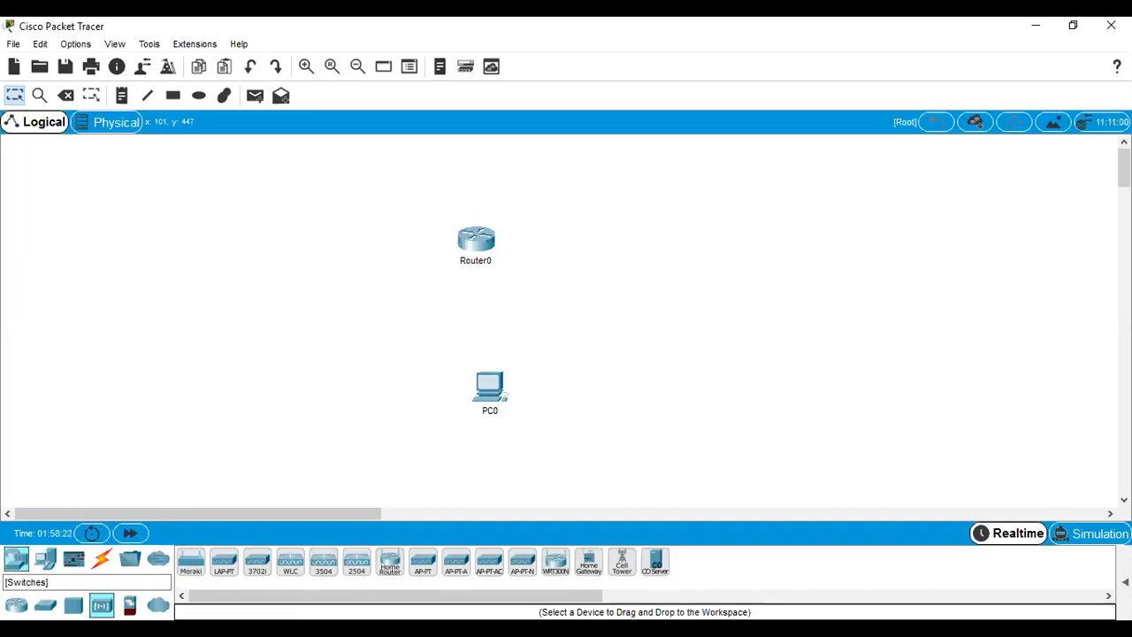
pyautogui.click(45, 605)
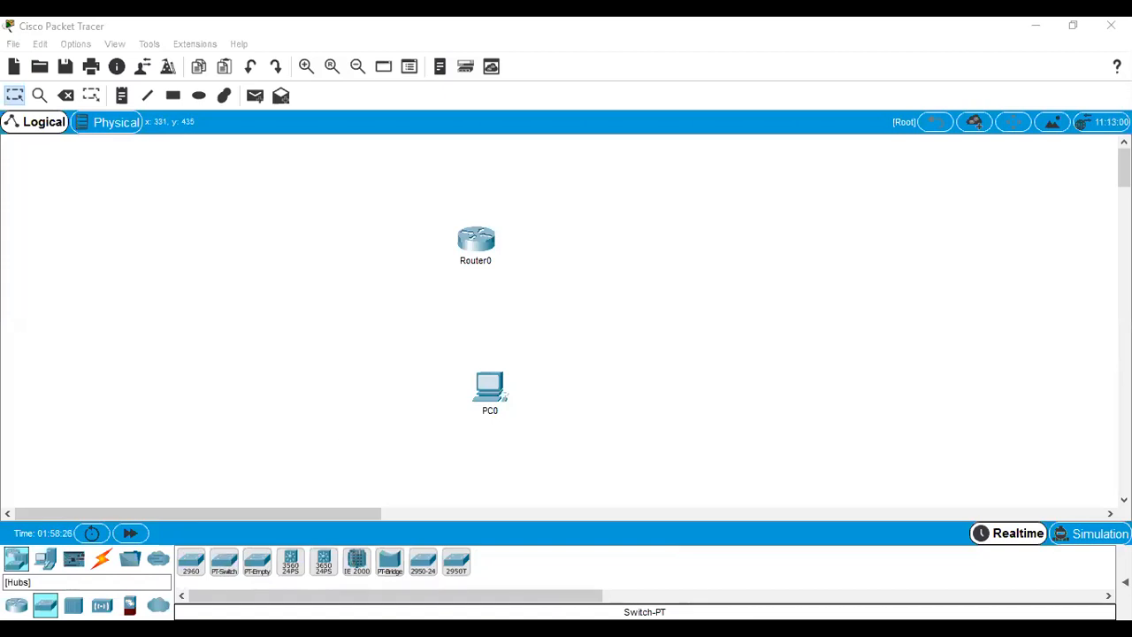
pyautogui.click(74, 605)
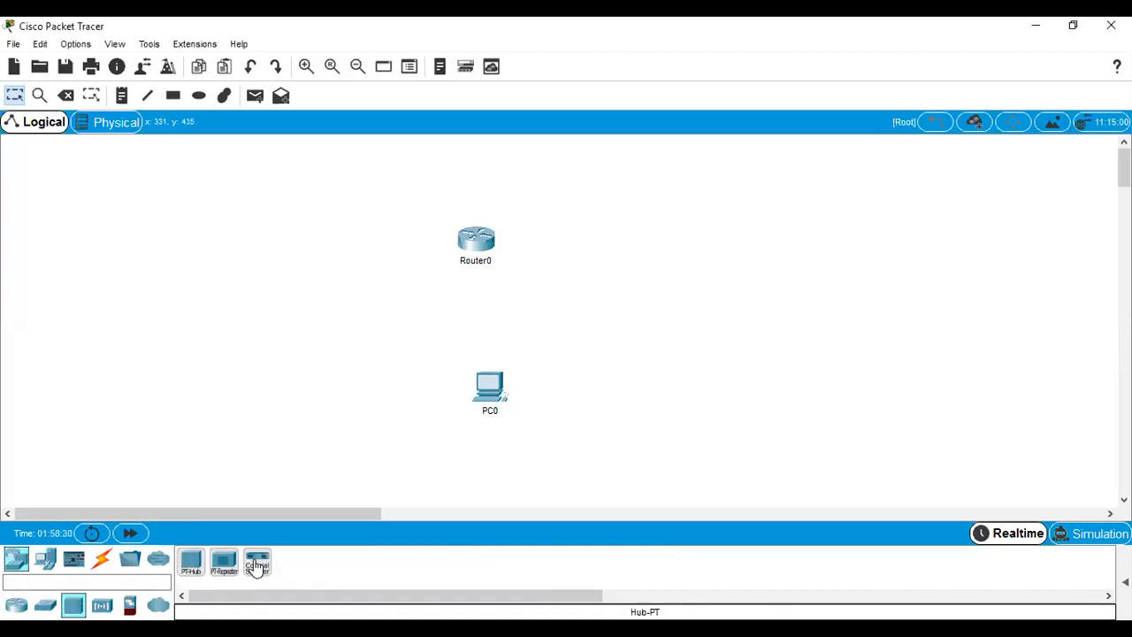
pyautogui.click(102, 605)
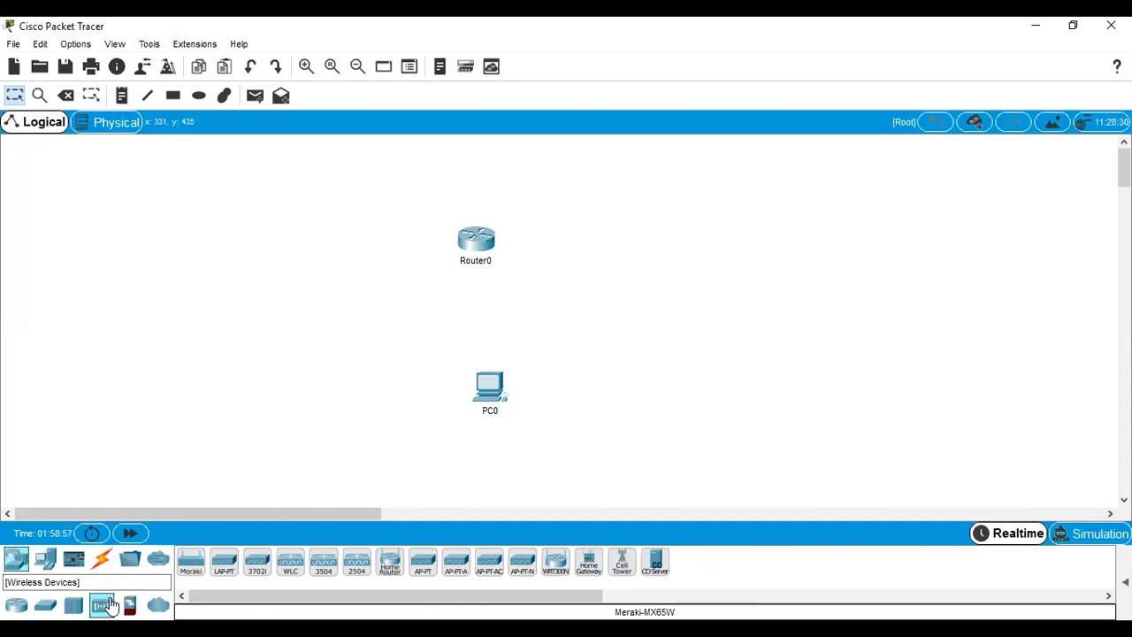
# Examine the end devices and the home, smart city, industrial and power grid device categories.
pyautogui.click(45, 563)
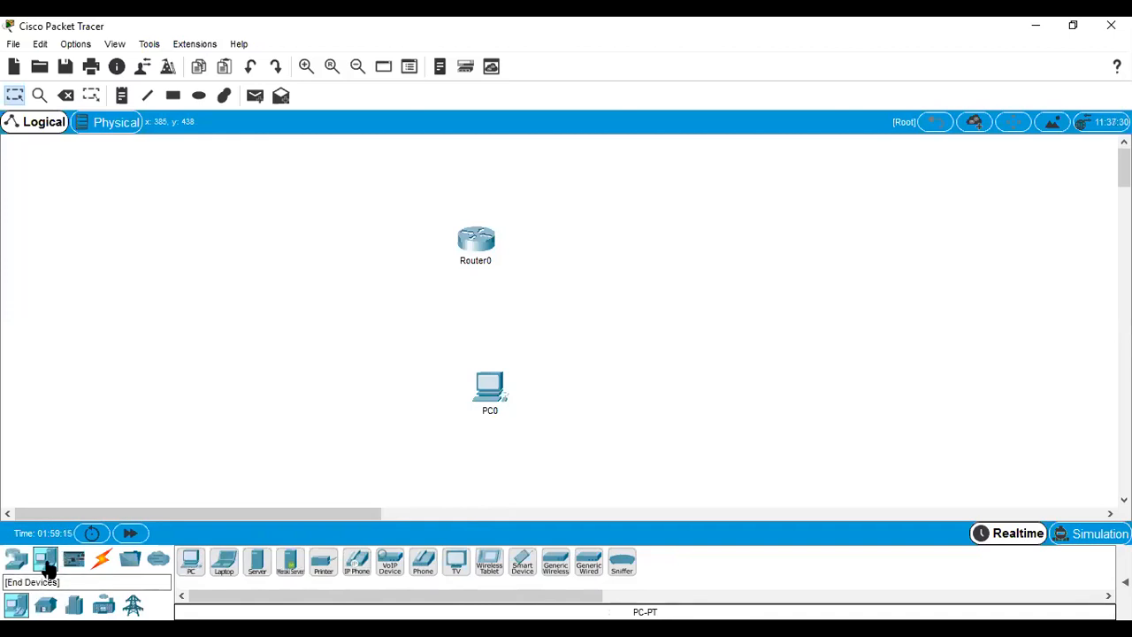
pyautogui.click(45, 605)
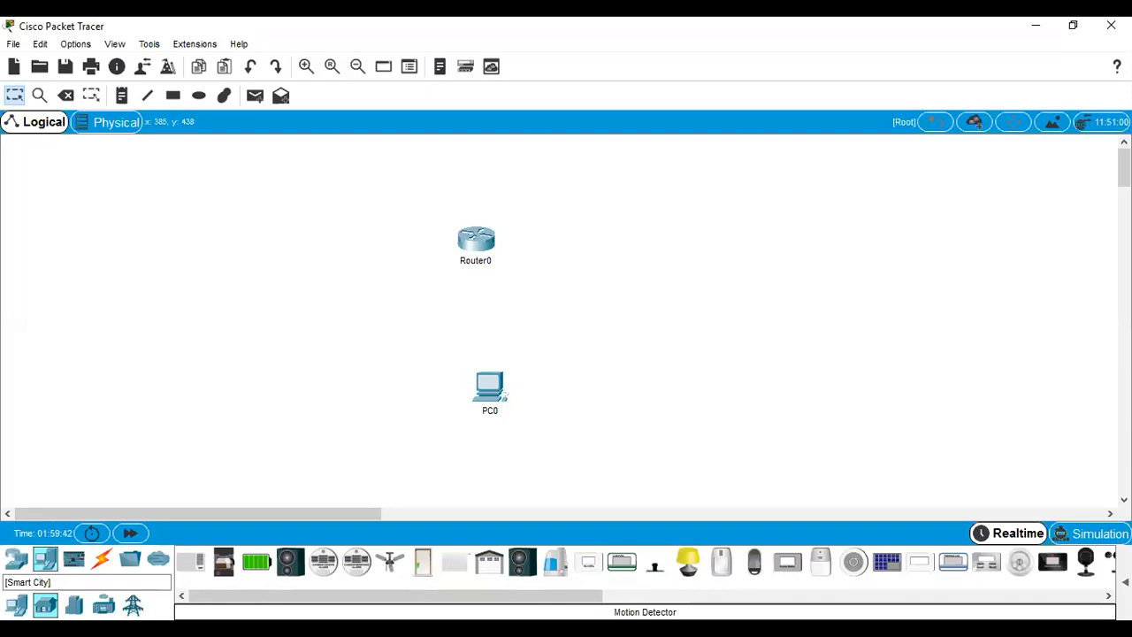
pyautogui.click(74, 605)
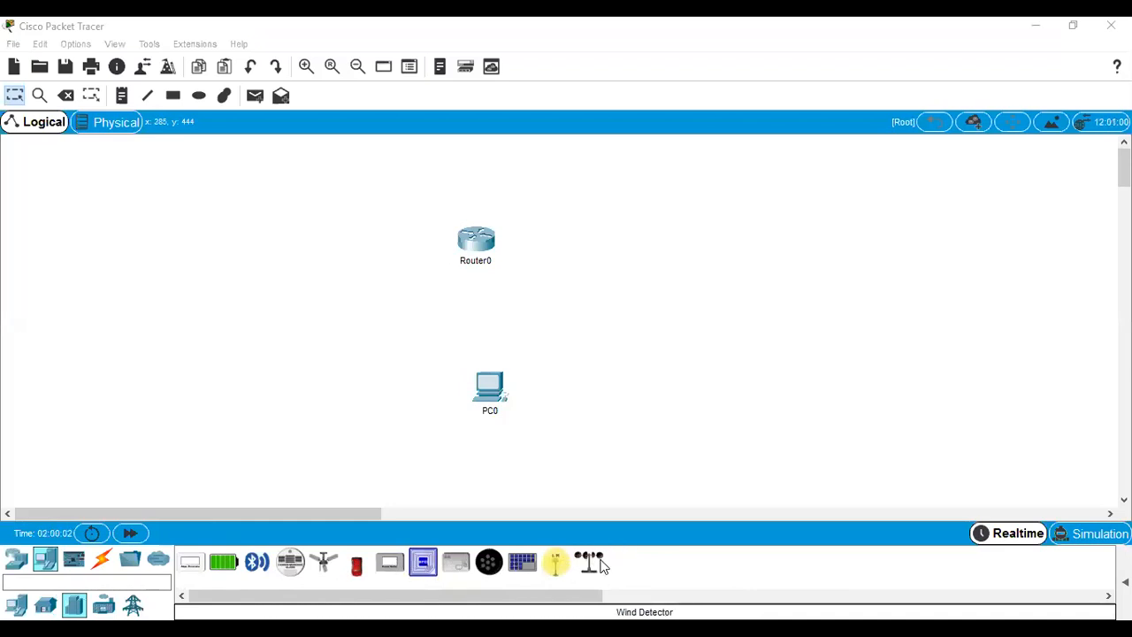
pyautogui.click(104, 604)
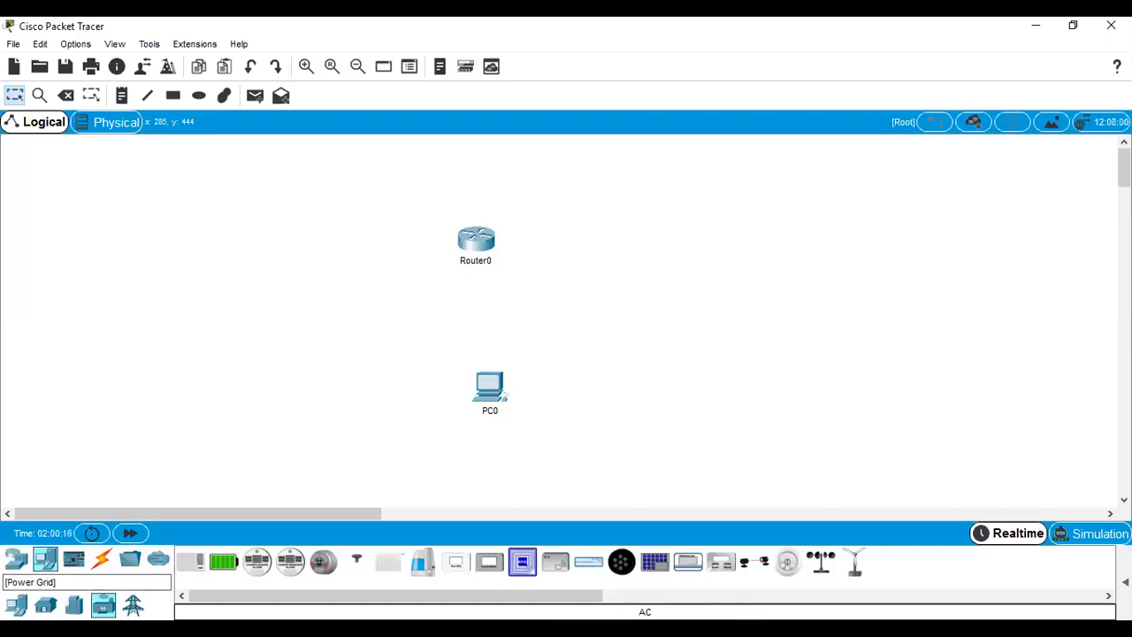
pyautogui.click(132, 605)
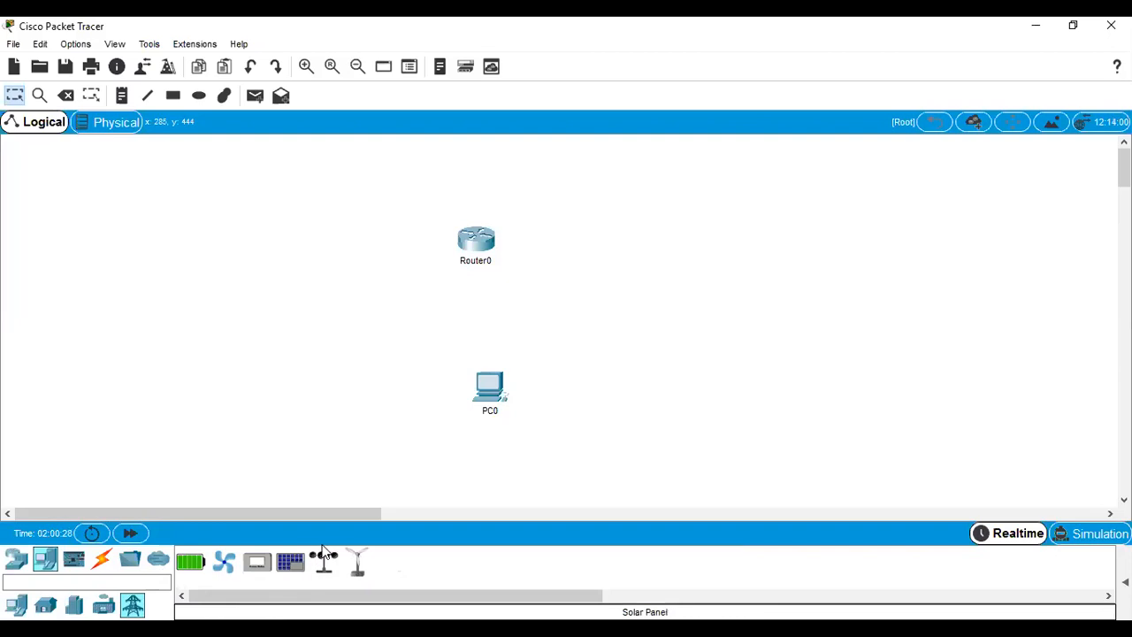
# Place an MCU board and an SBC board side by side in the workspace, to the left of Router0 and PC0.
pyautogui.click(75, 563)
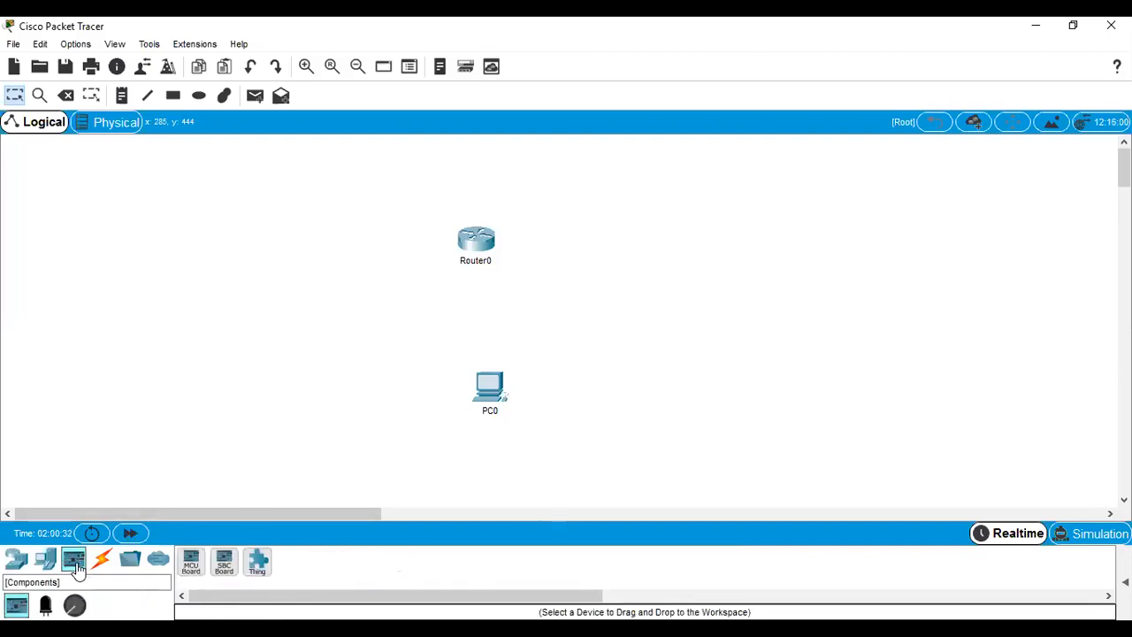
pyautogui.click(197, 564)
pyautogui.click(256, 314)
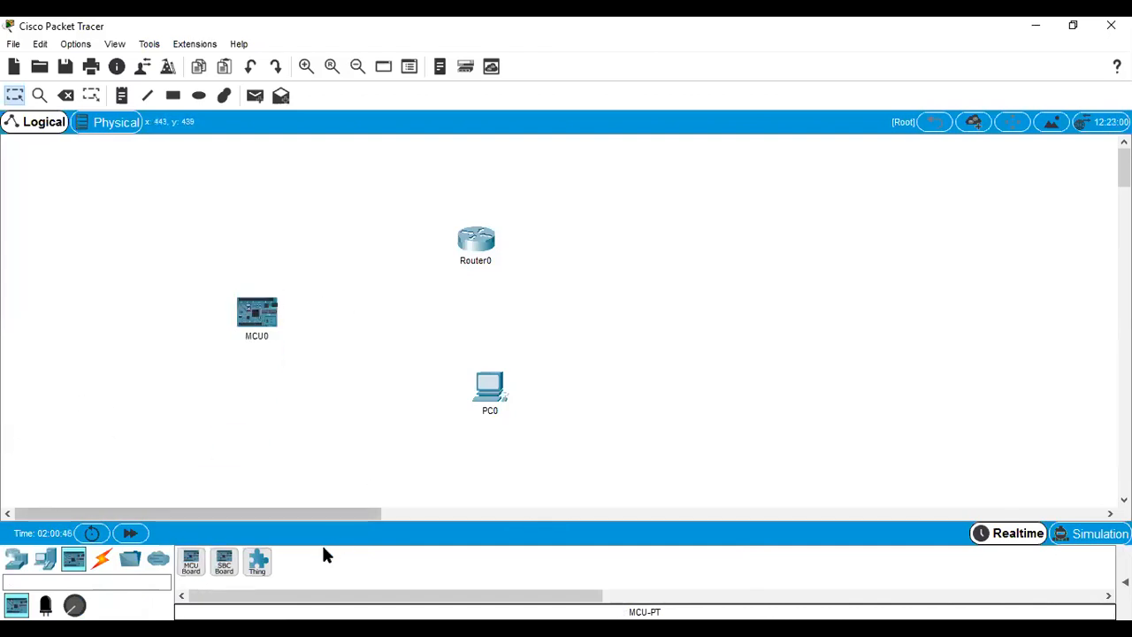
pyautogui.moveTo(216, 570); pyautogui.dragTo(355, 319)
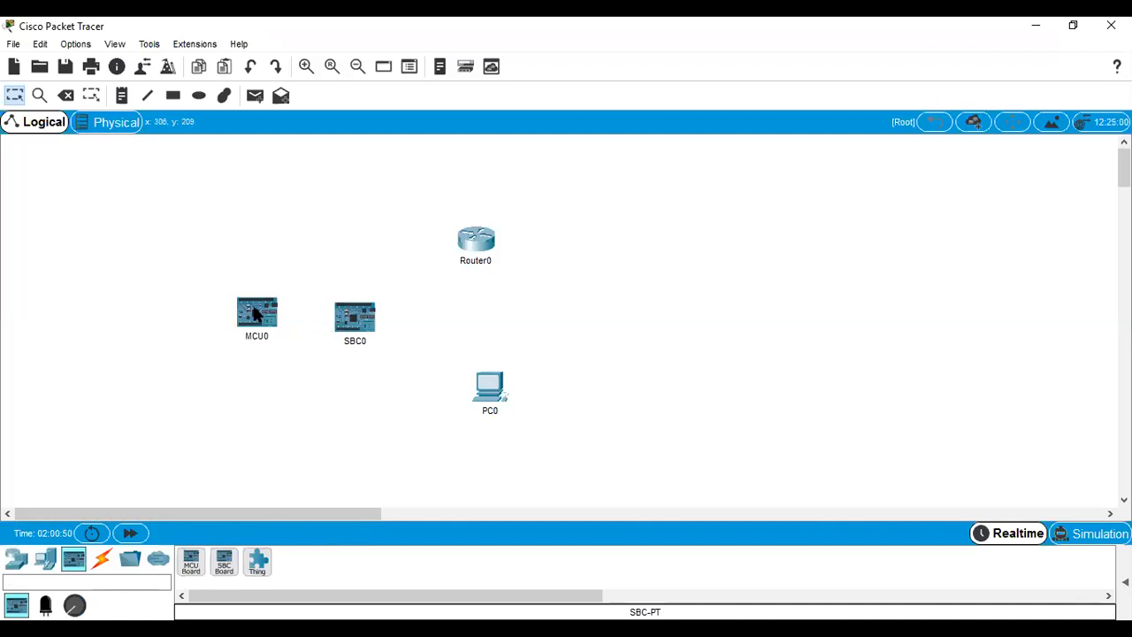
pyautogui.moveTo(255, 314)
pyautogui.moveTo(372, 325)
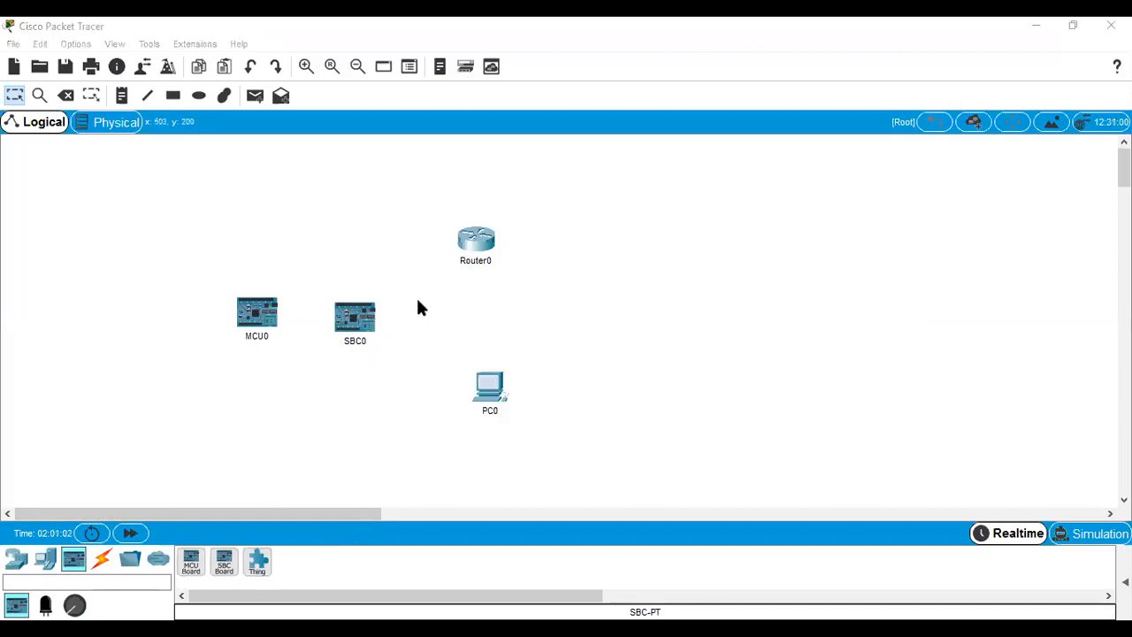
# Look through the Empty JavaScript, Python and Visual project templates available for programming the MCU0 board.
pyautogui.click(264, 315)
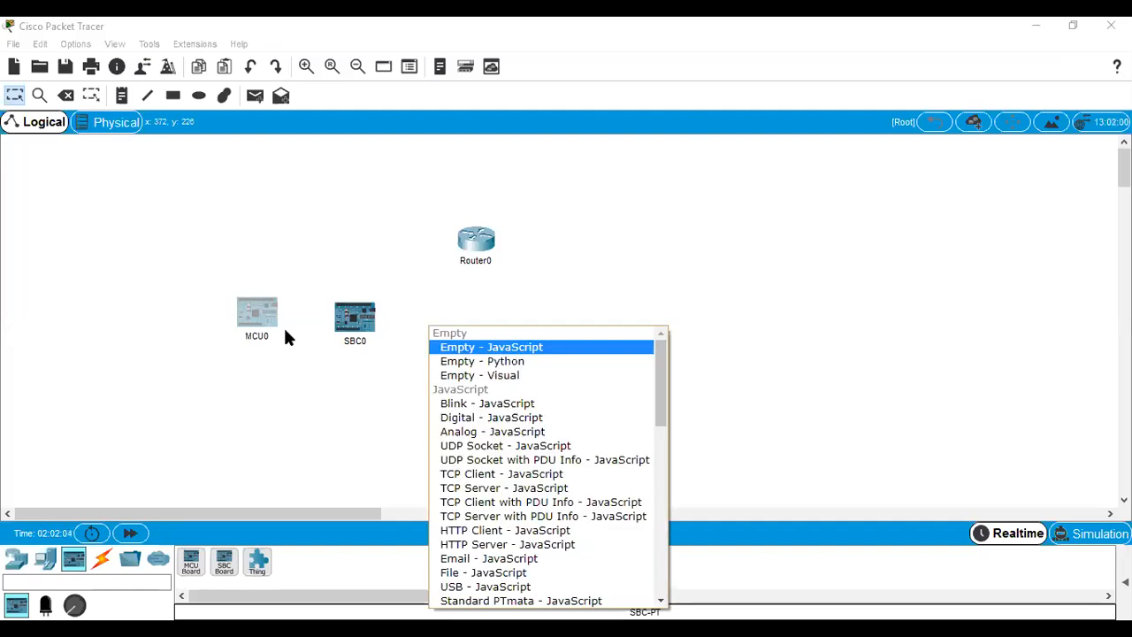
pyautogui.press('Down')
pyautogui.press('Down')
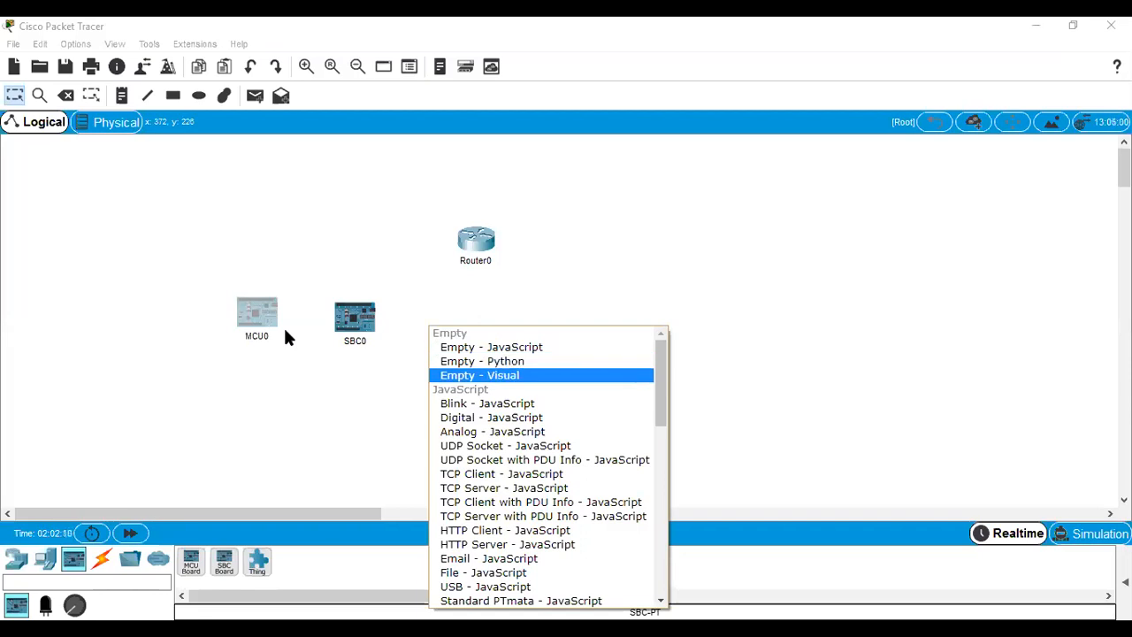
pyautogui.press('Up')
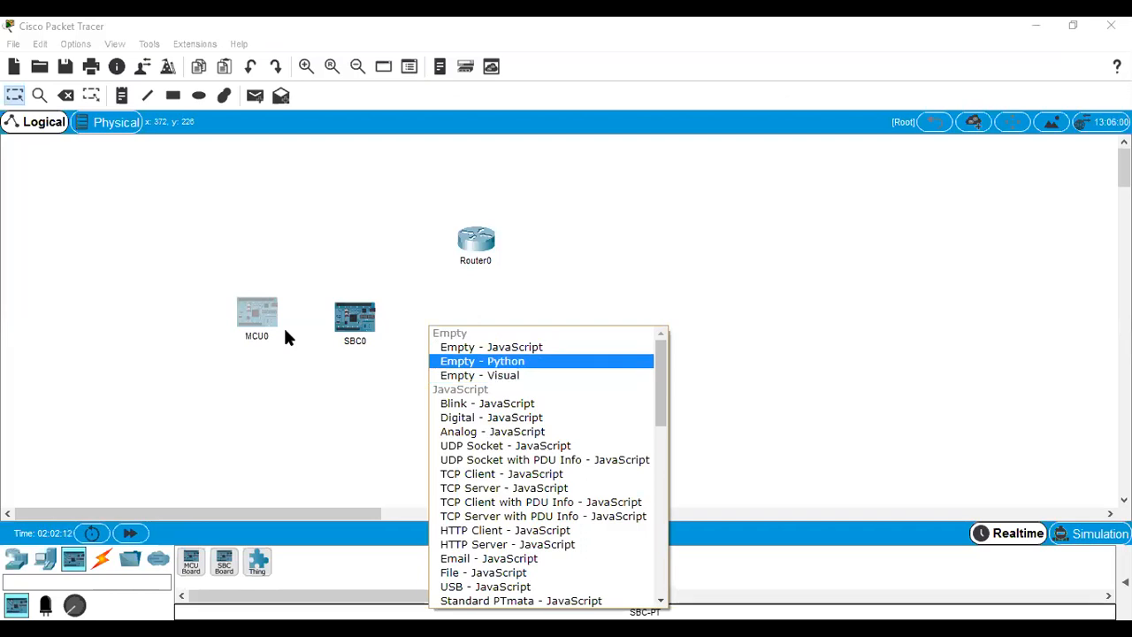
pyautogui.press('Up')
pyautogui.press('Down')
pyautogui.press('Up')
pyautogui.press('Down')
pyautogui.press('Down')
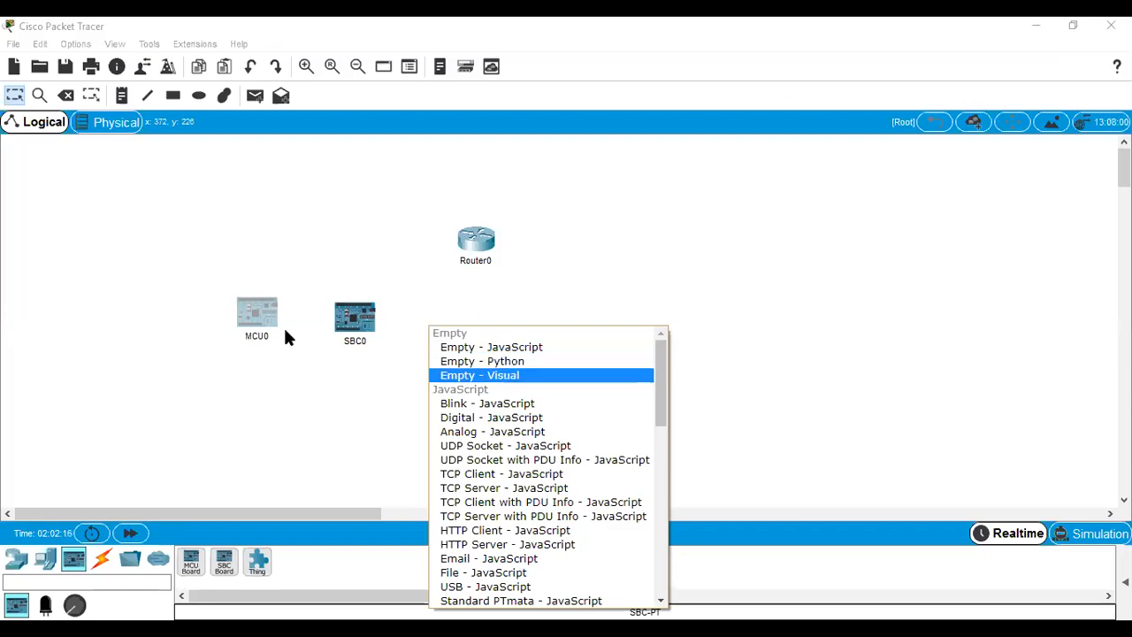
pyautogui.press('Return')
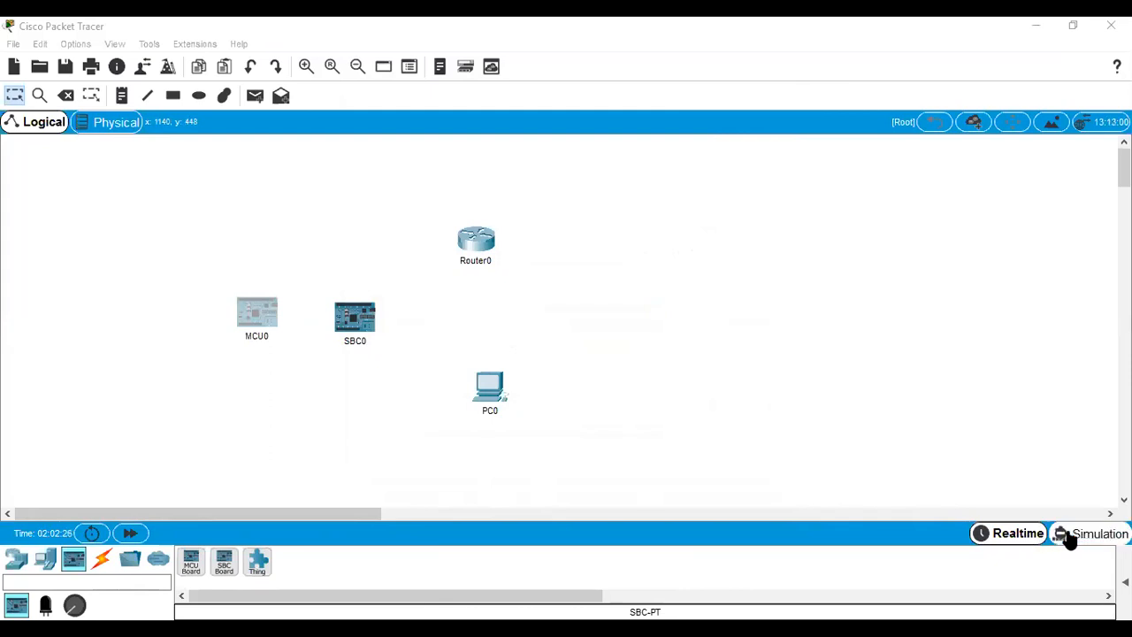
# Switch the workspace from Realtime to Simulation mode.
pyautogui.click(1009, 534)
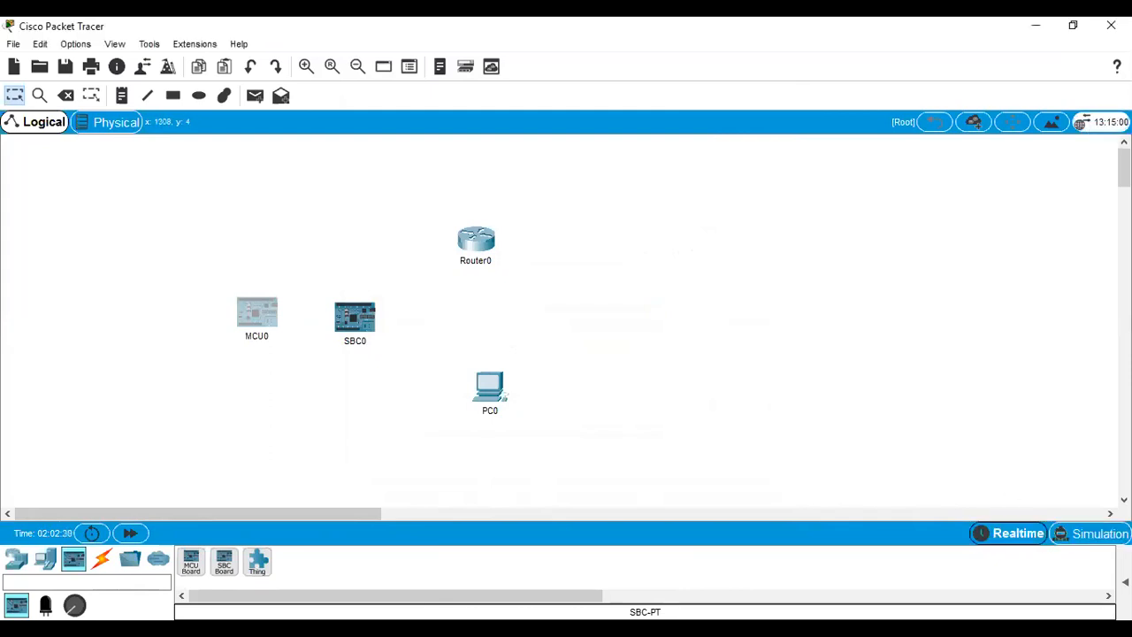
pyautogui.click(1083, 533)
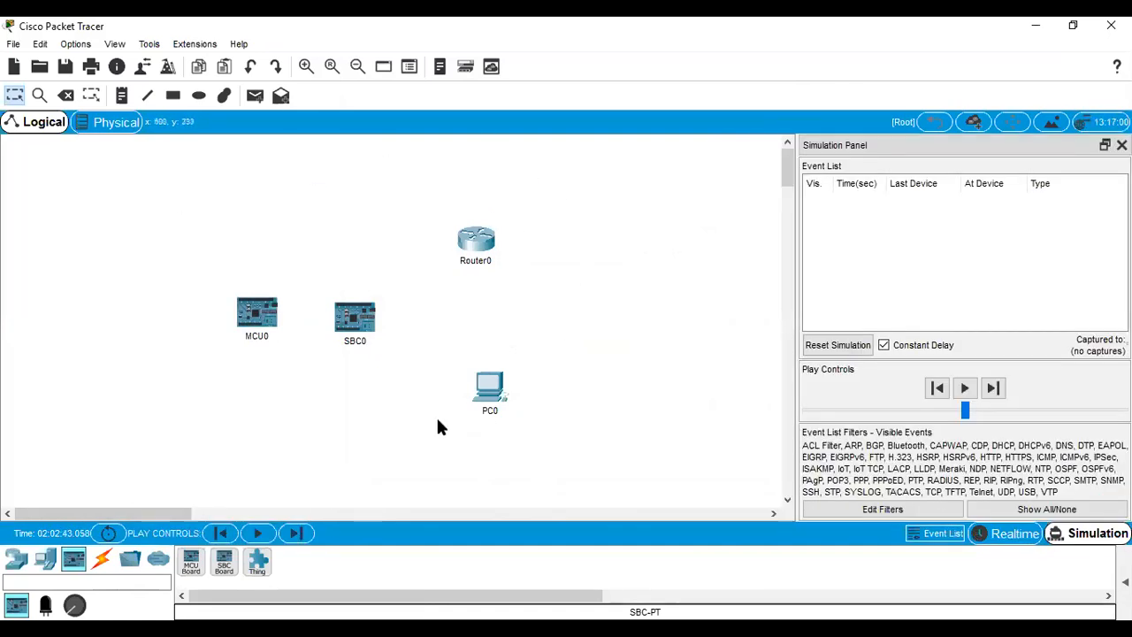
# Delete the router, the PC, the MCU board and the SBC board from the workspace.
pyautogui.moveTo(582, 428); pyautogui.dragTo(137, 190)
pyautogui.press('Delete')
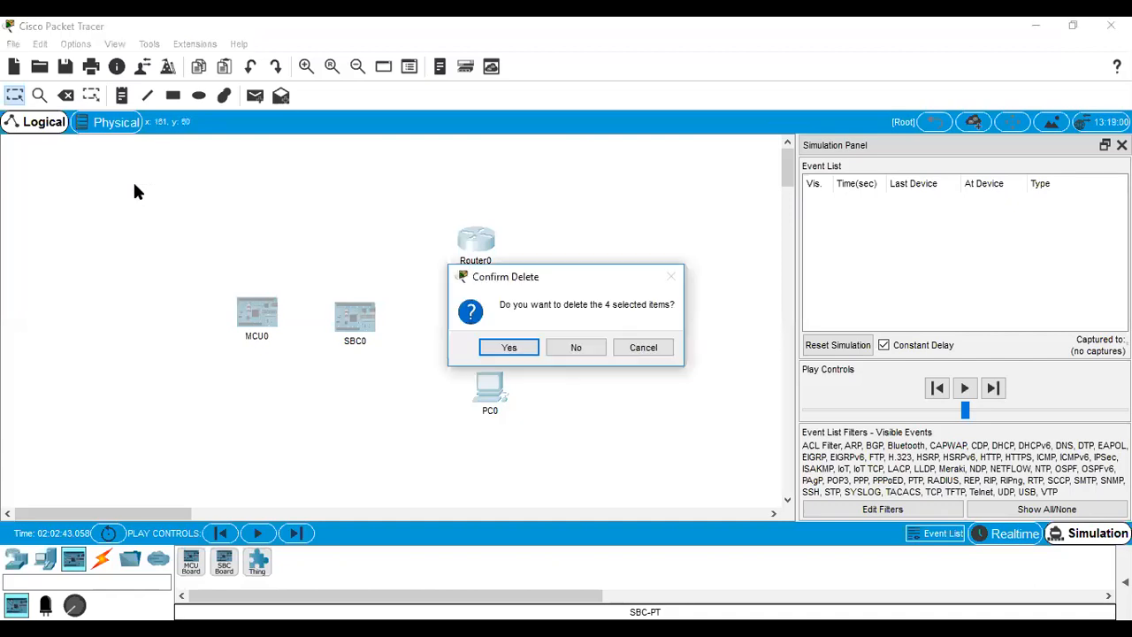
pyautogui.press('Return')
pyautogui.press('Escape')
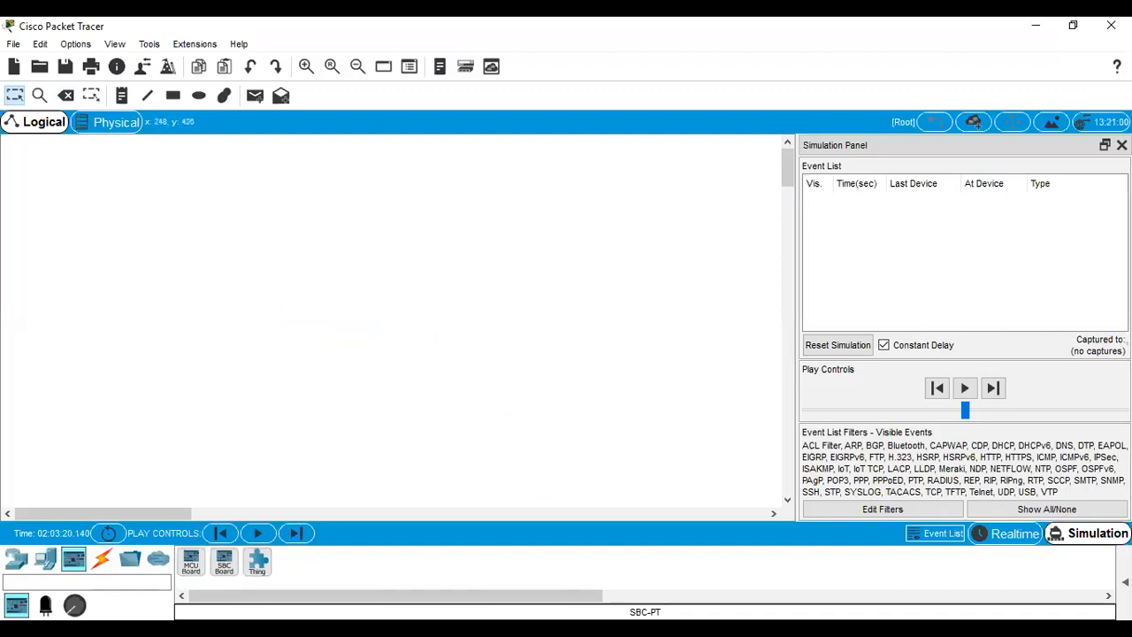
pyautogui.click(18, 559)
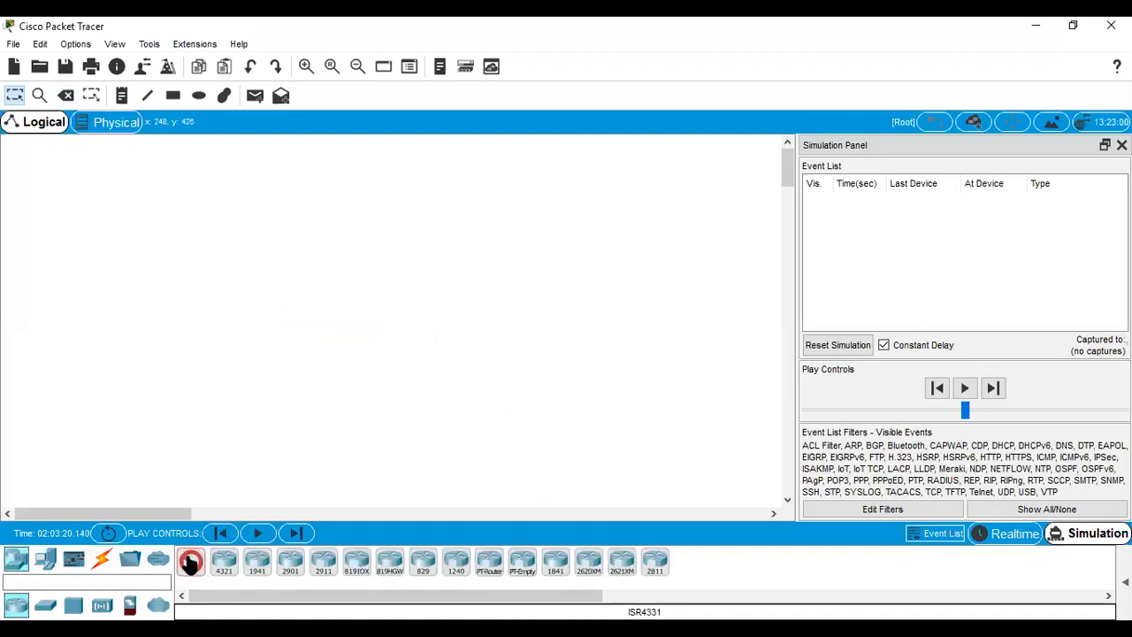
pyautogui.click(53, 607)
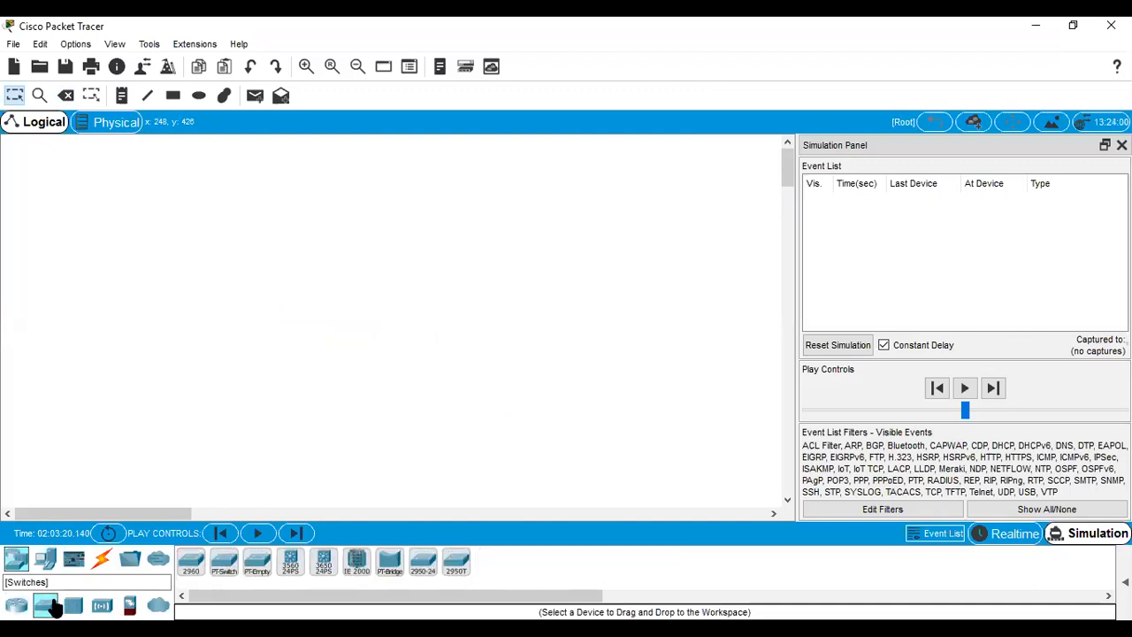
pyautogui.click(191, 564)
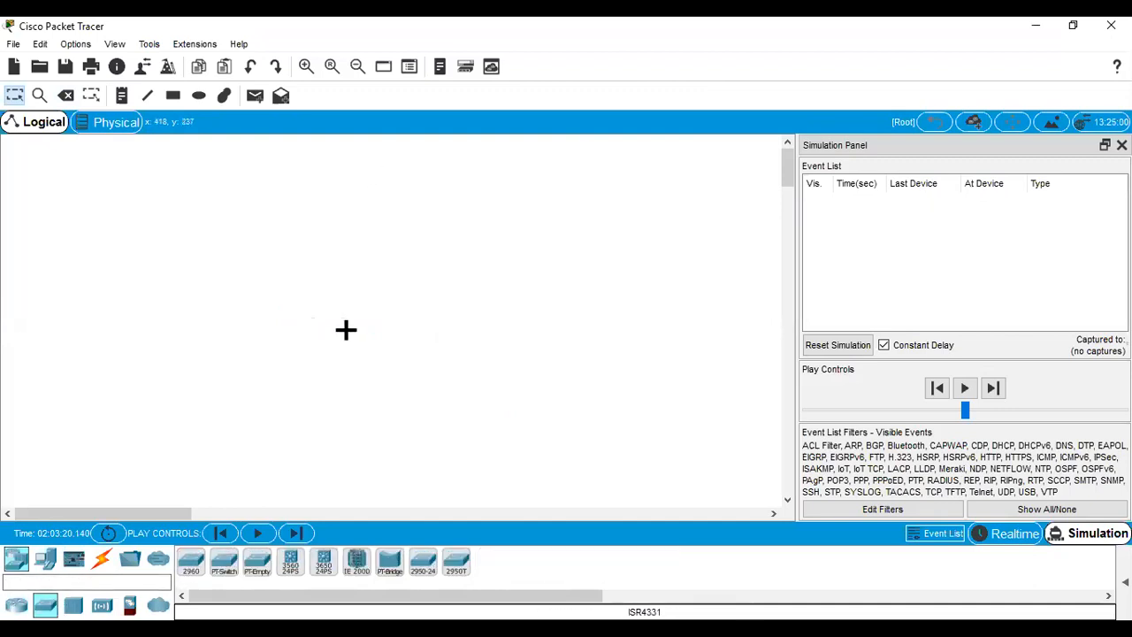
# Hide the simulation event list and open 1_LAN-CONFIGURATIONS&PROTOCOLS.pkt from the desktop's Networks_Packet Tracer Files folder without saving the current network.
pyautogui.click(1121, 145)
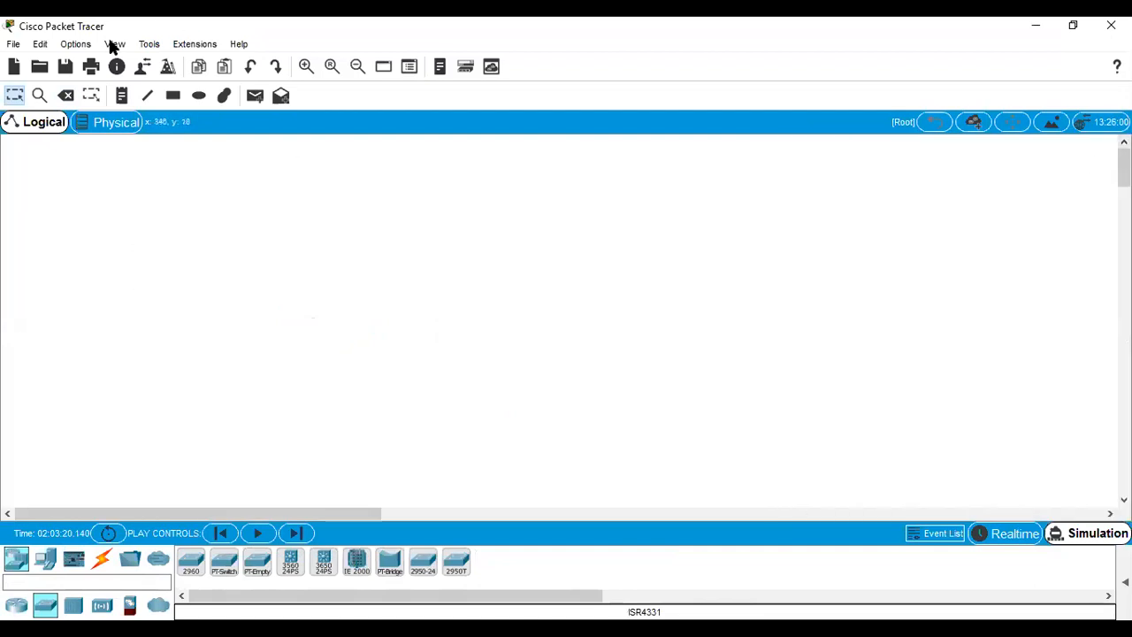
pyautogui.click(12, 44)
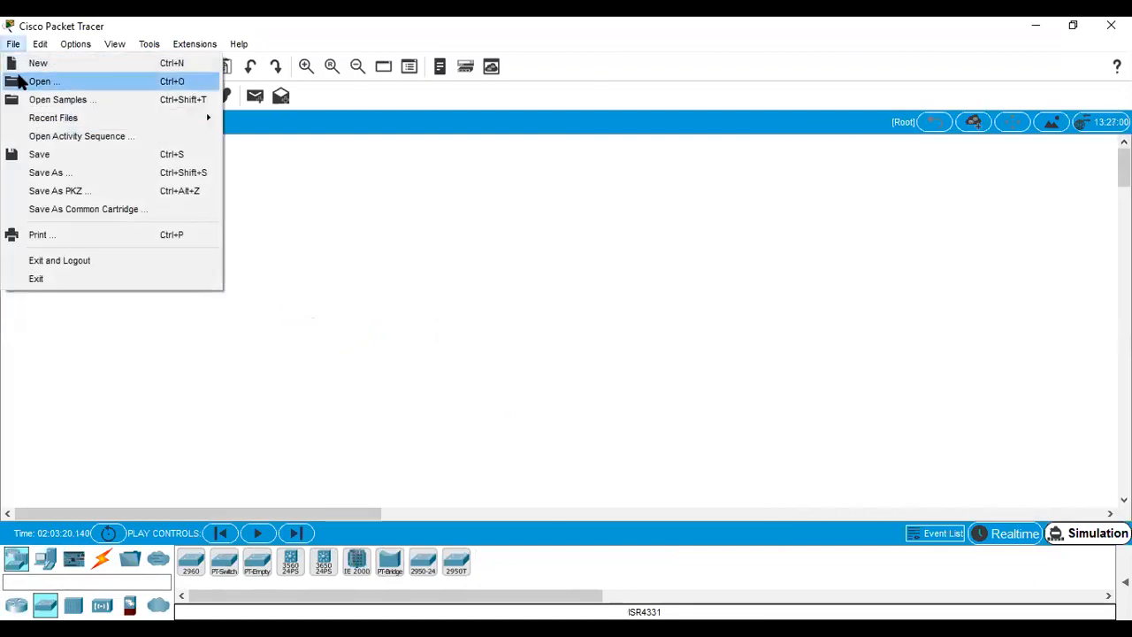
pyautogui.click(21, 85)
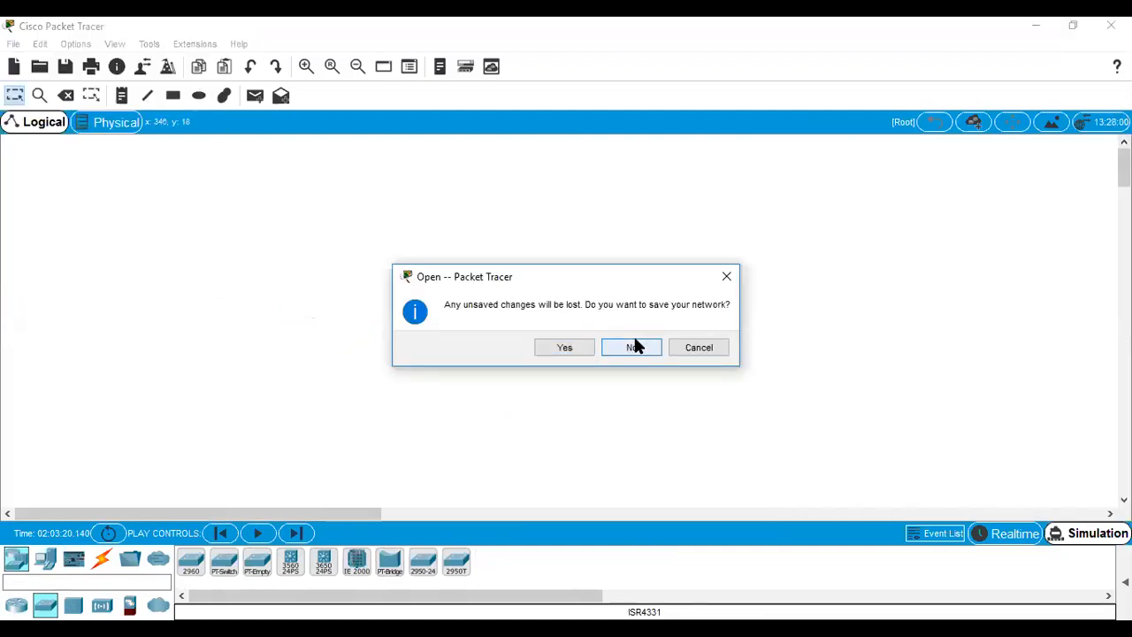
pyautogui.click(633, 341)
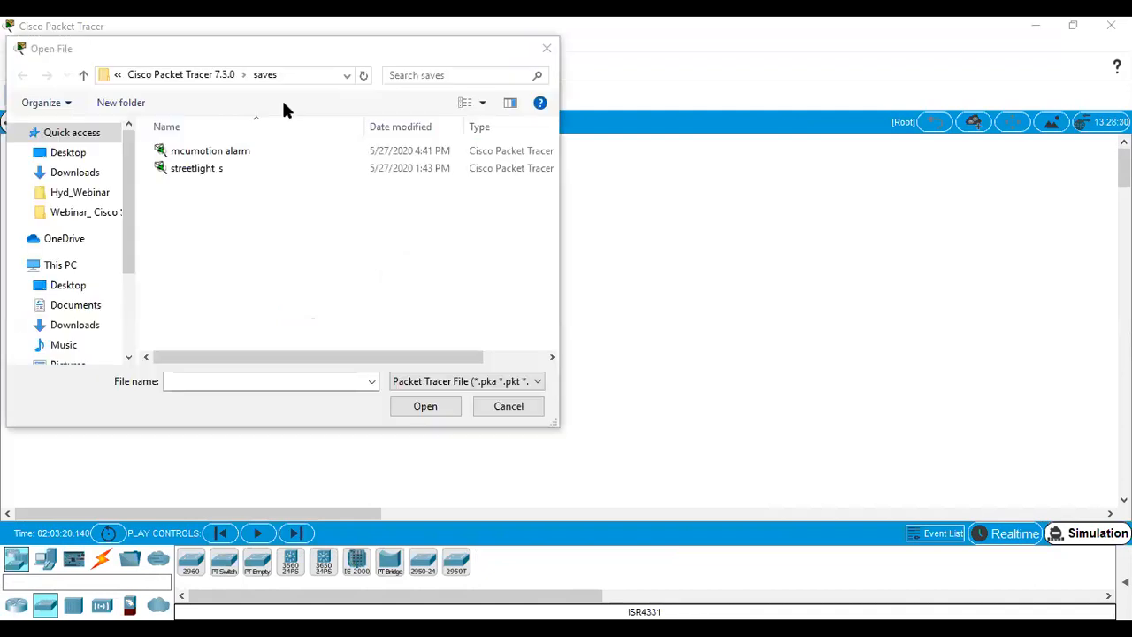
pyautogui.click(179, 74)
pyautogui.click(68, 152)
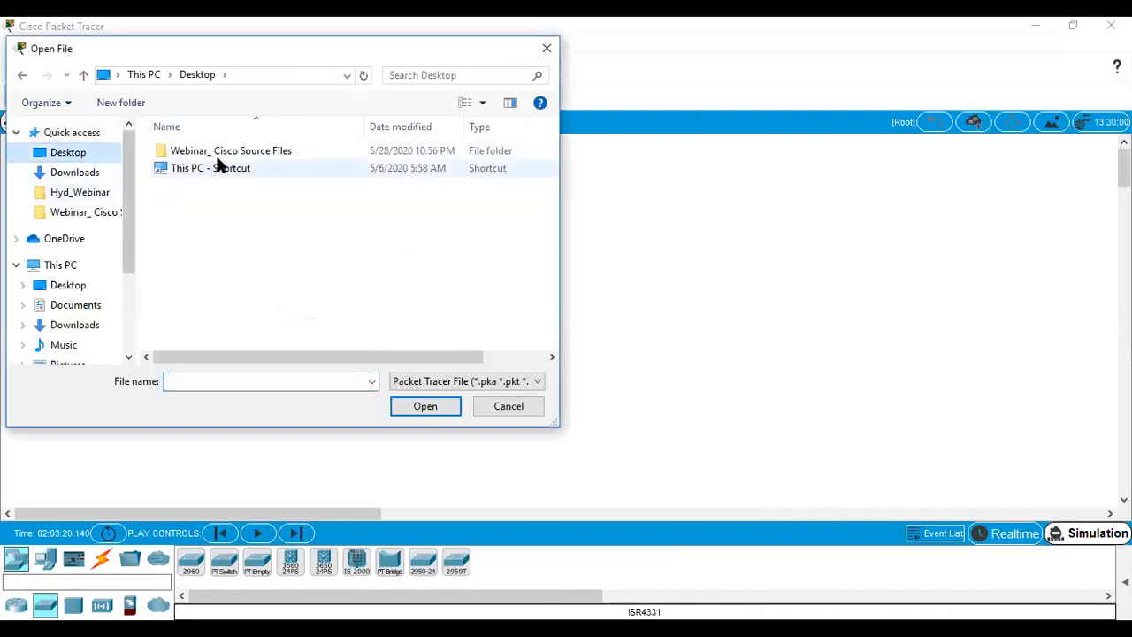
pyautogui.doubleClick(217, 152)
pyautogui.doubleClick(211, 151)
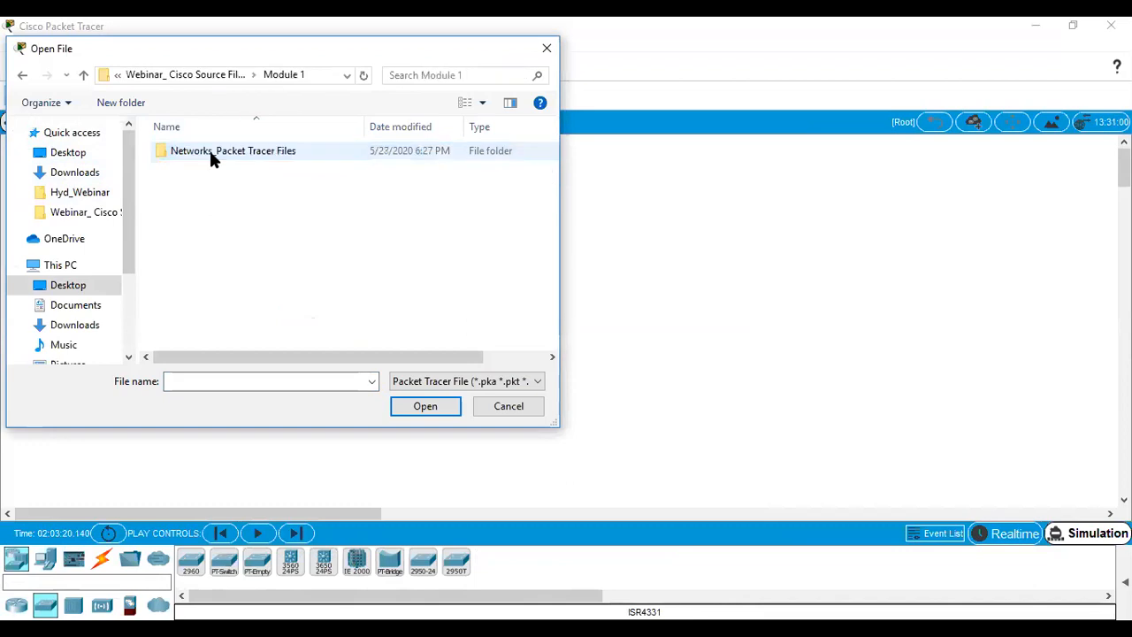
pyautogui.doubleClick(209, 151)
pyautogui.doubleClick(210, 151)
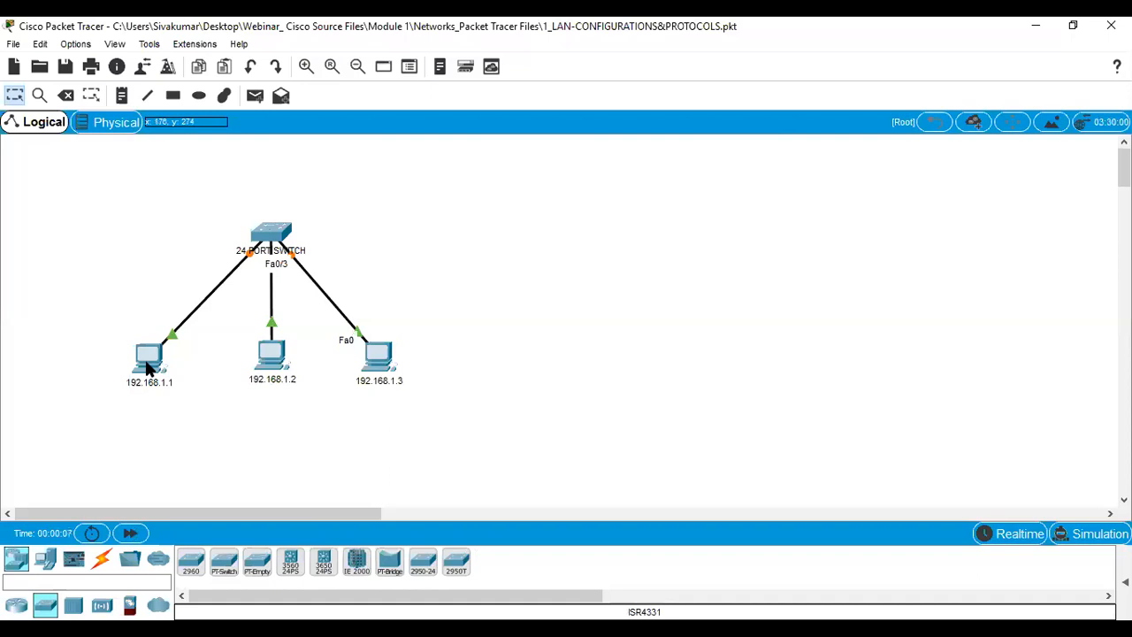
# Place a 2960 switch in the empty workspace area to the right of the existing LAN.
pyautogui.click(17, 561)
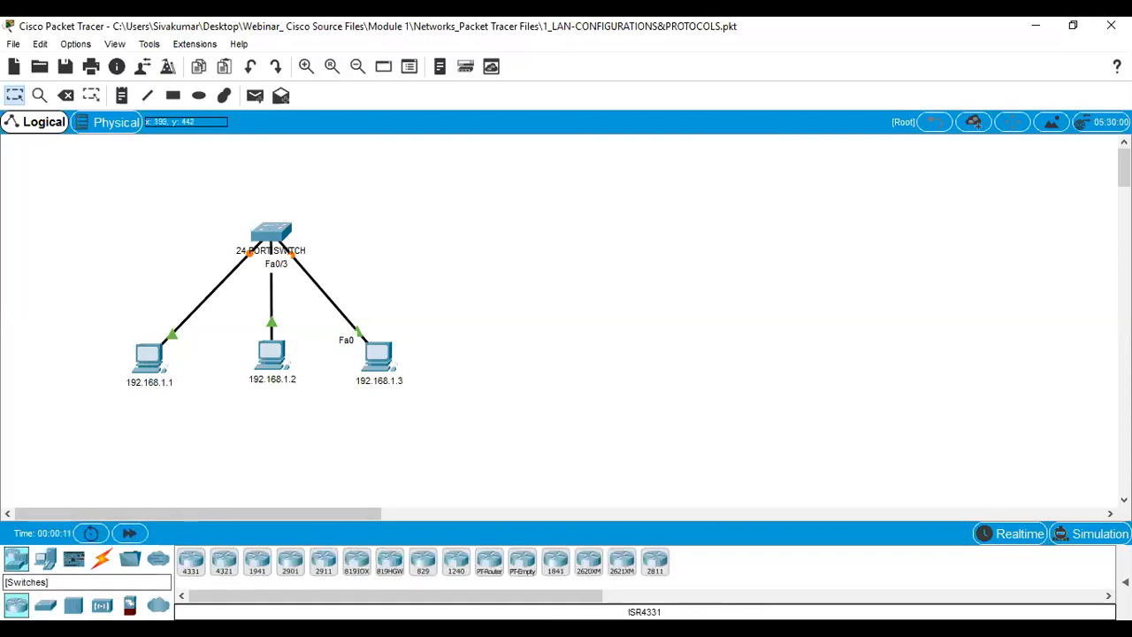
pyautogui.click(45, 606)
pyautogui.moveTo(191, 566); pyautogui.dragTo(700, 256)
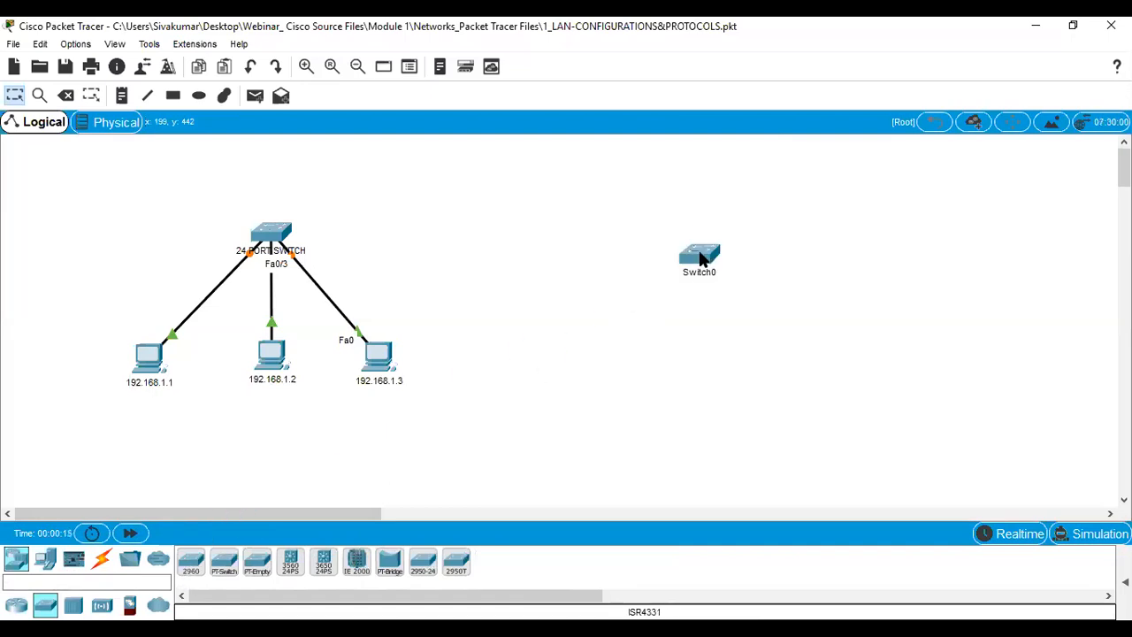
pyautogui.click(700, 256)
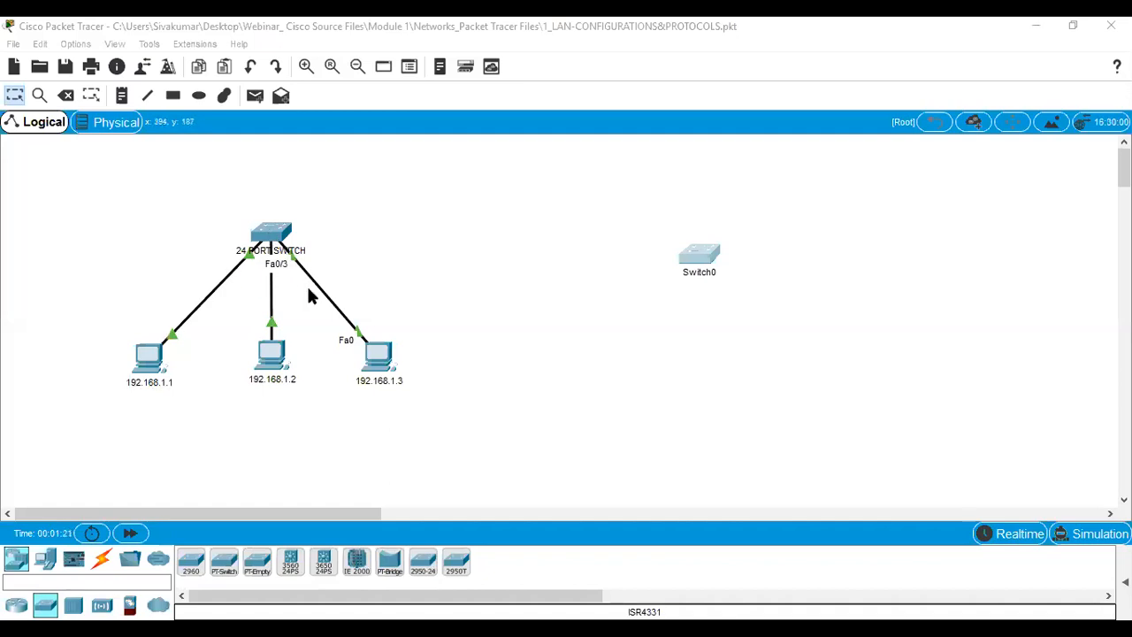
# Place three PCs in a row below Switch0 and centre the switch above the middle PC.
pyautogui.click(105, 563)
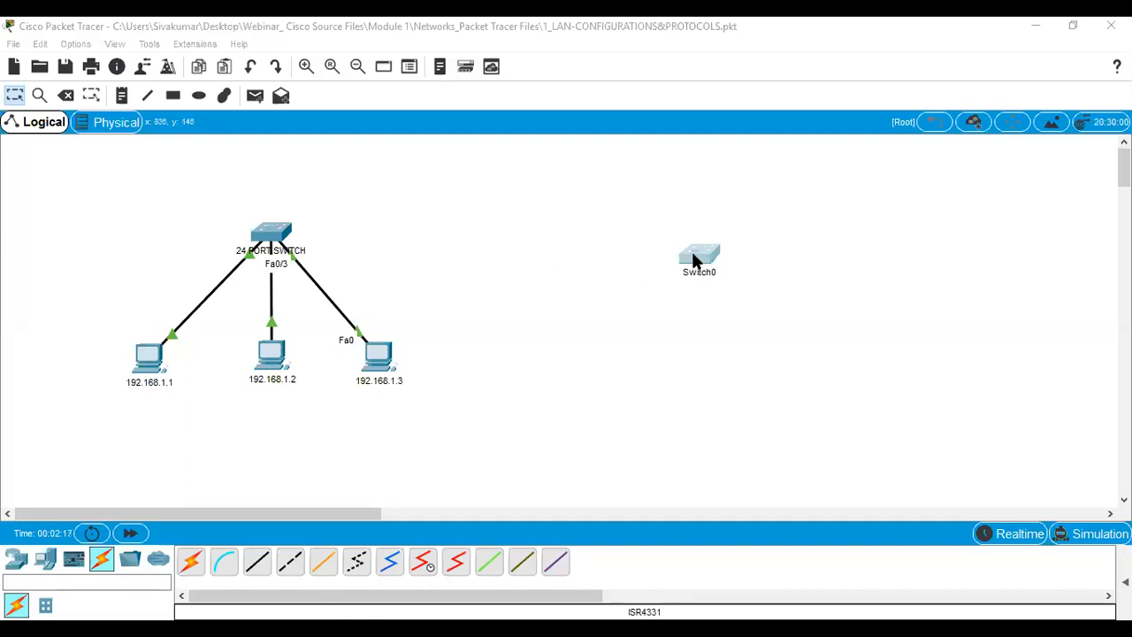
pyautogui.click(45, 561)
pyautogui.moveTo(192, 569); pyautogui.dragTo(640, 355)
pyautogui.moveTo(188, 571); pyautogui.dragTo(735, 344)
pyautogui.moveTo(192, 563); pyautogui.dragTo(827, 345)
pyautogui.moveTo(738, 343); pyautogui.dragTo(732, 365)
pyautogui.moveTo(708, 248); pyautogui.dragTo(734, 238)
pyautogui.moveTo(728, 362); pyautogui.dragTo(731, 350)
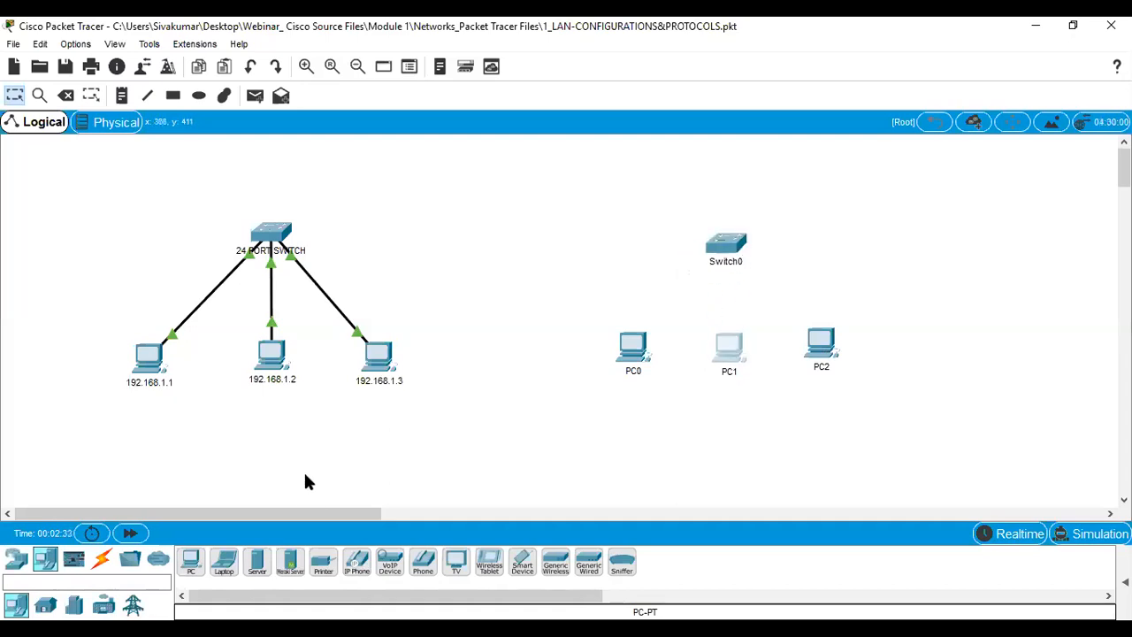
# Connect Switch0's FastEthernet0/1 port to PC0's FastEthernet0 port with a copper straight-through cable.
pyautogui.click(102, 561)
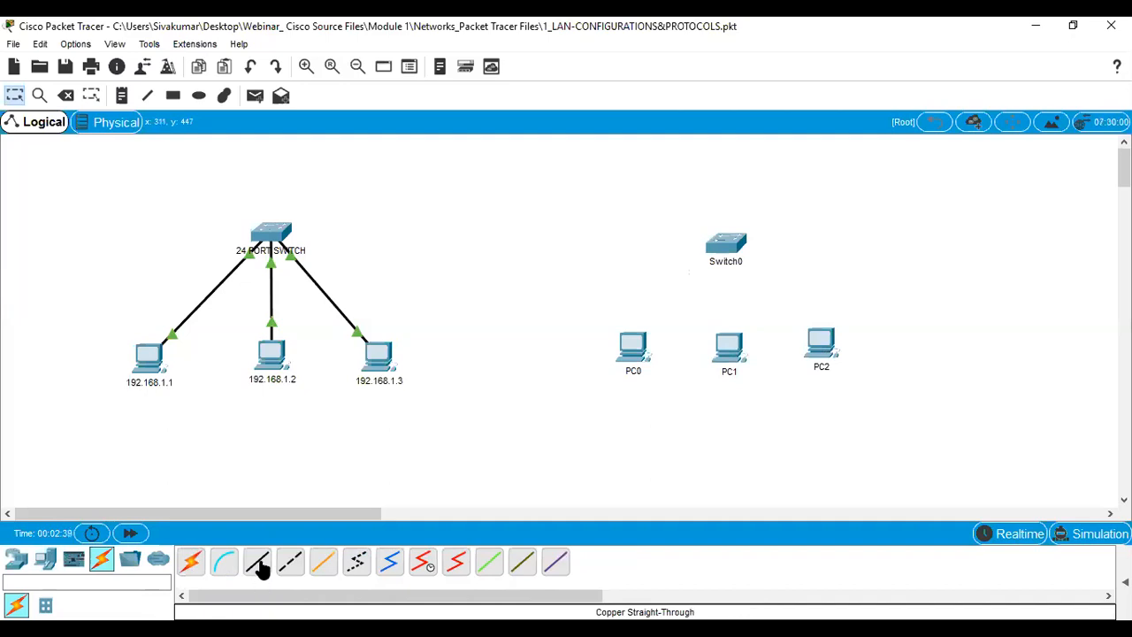
pyautogui.click(258, 564)
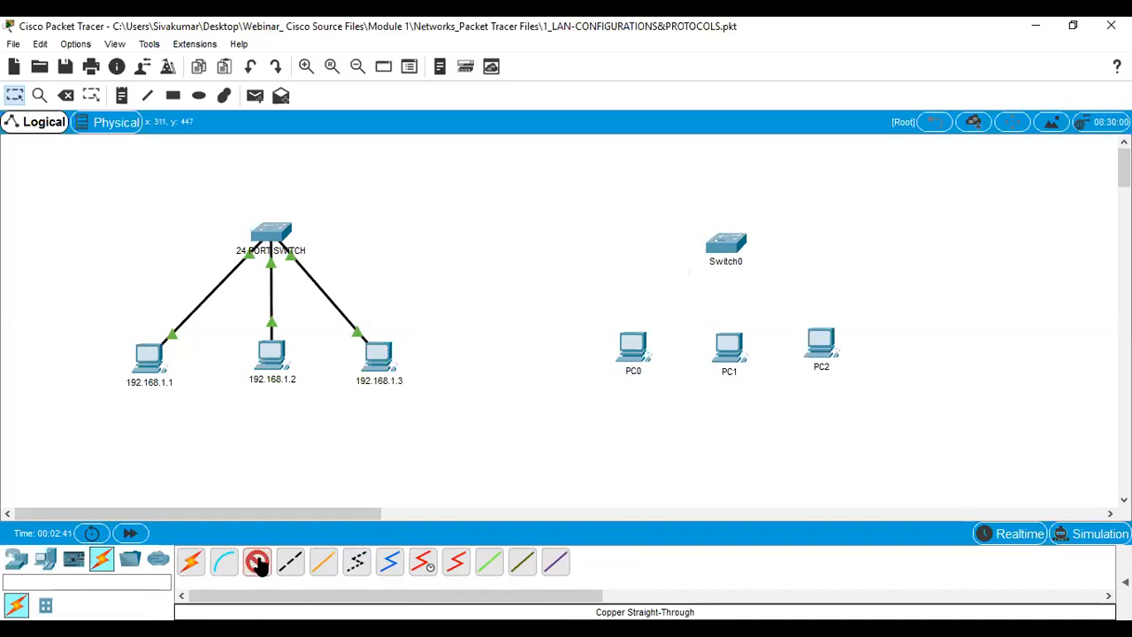
pyautogui.click(730, 241)
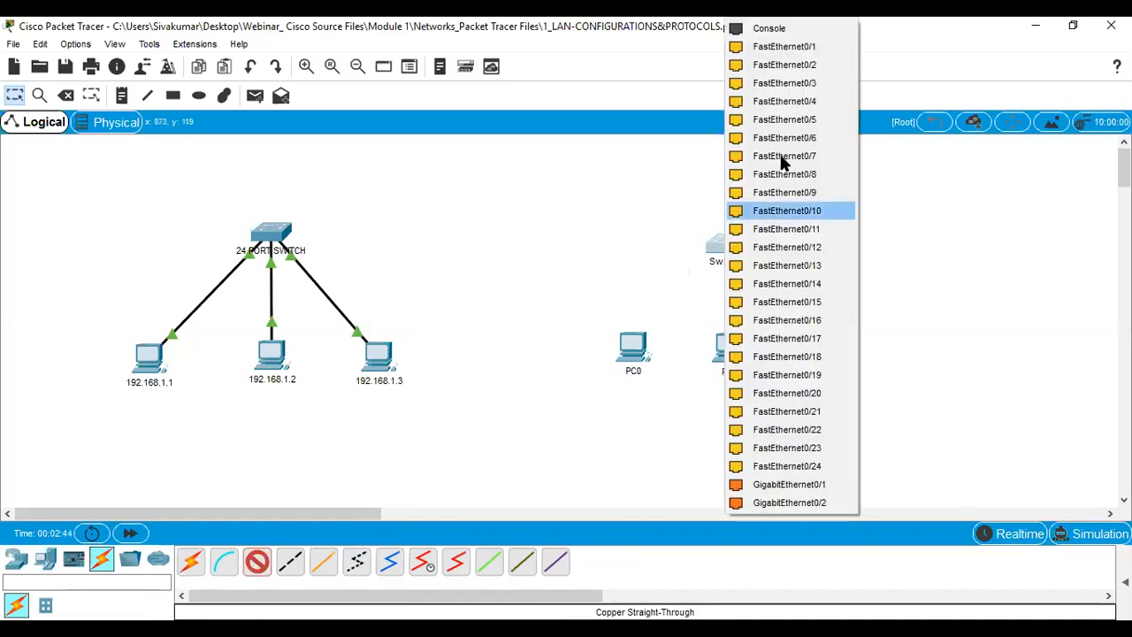
pyautogui.click(820, 101)
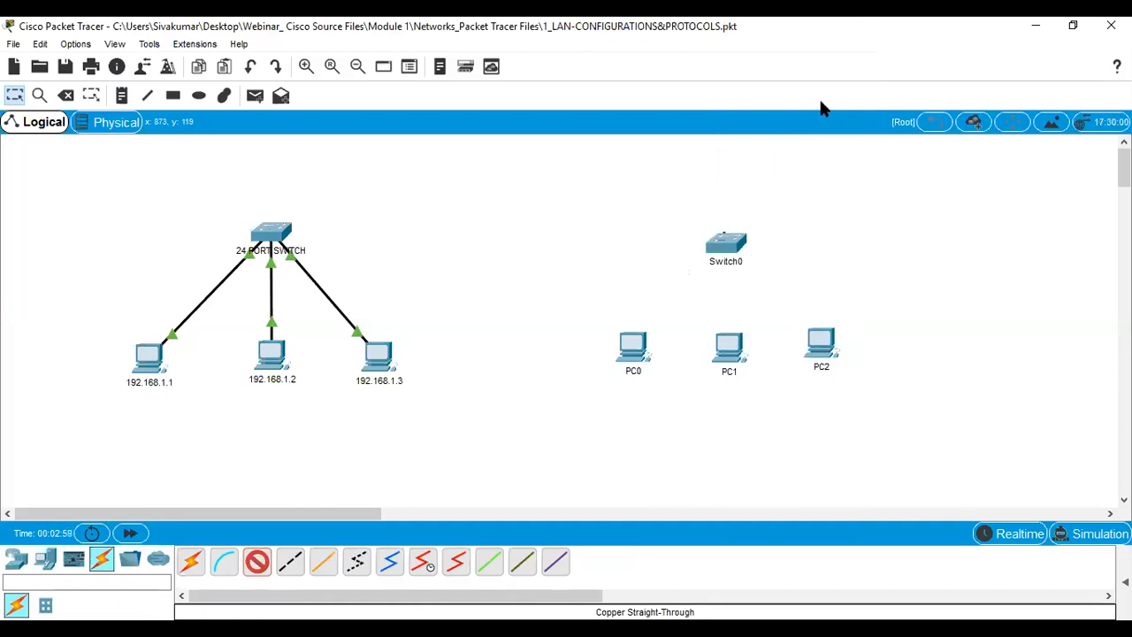
pyautogui.click(642, 352)
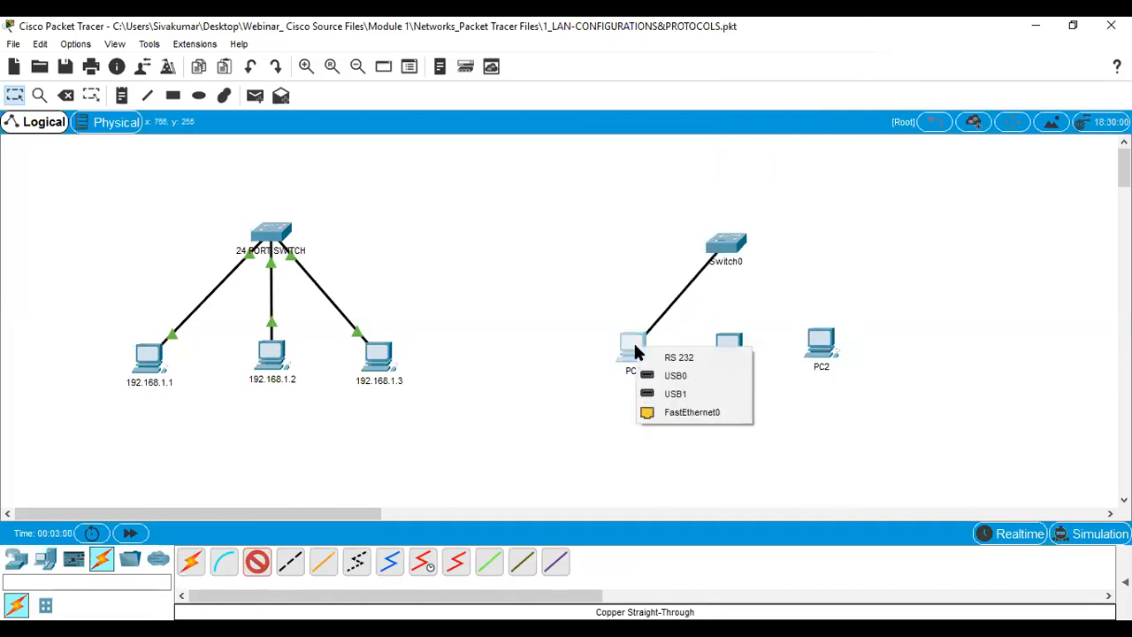
pyautogui.click(668, 414)
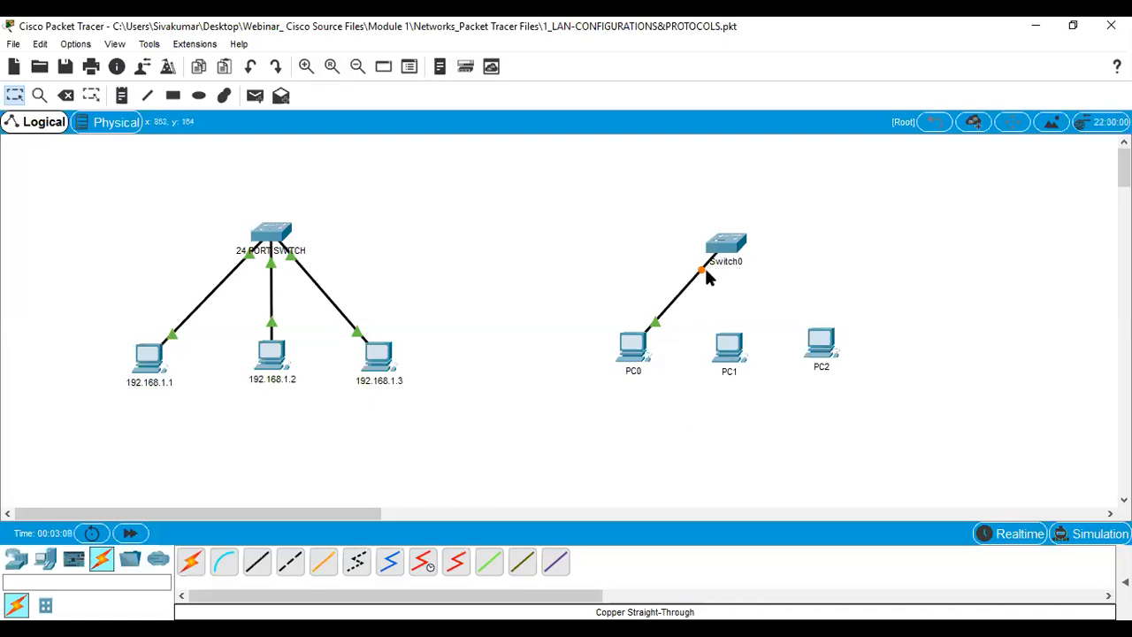
# Connect Switch0's FastEthernet0/2 port to PC1's FastEthernet0 port with a copper straight-through cable.
pyautogui.moveTo(663, 325)
pyautogui.click(266, 567)
pyautogui.click(725, 238)
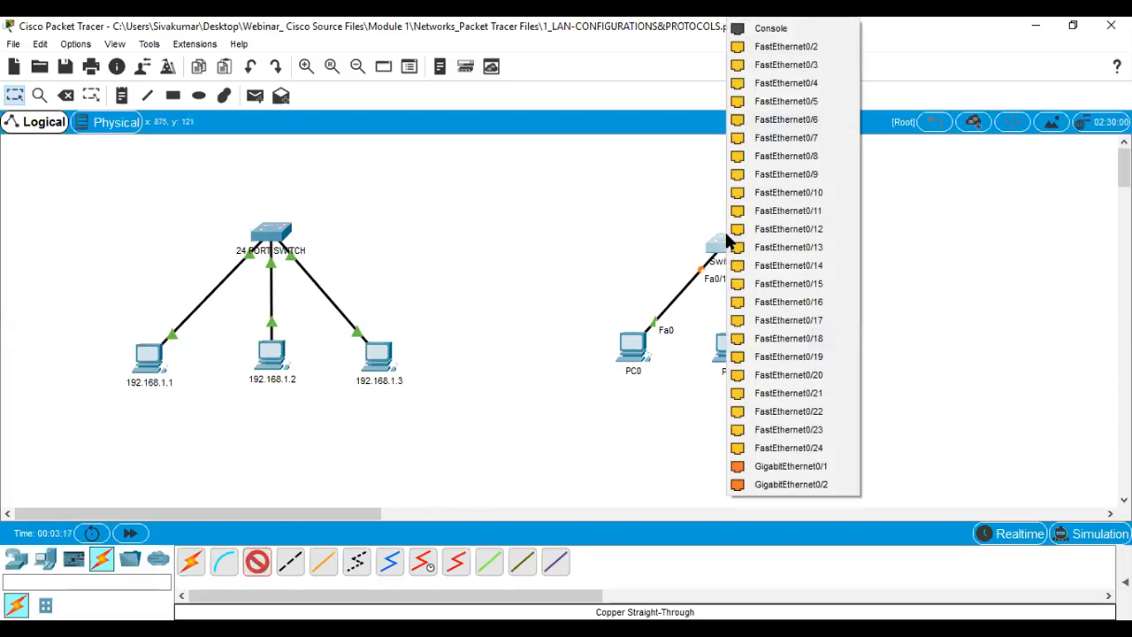
pyautogui.click(792, 102)
pyautogui.click(723, 349)
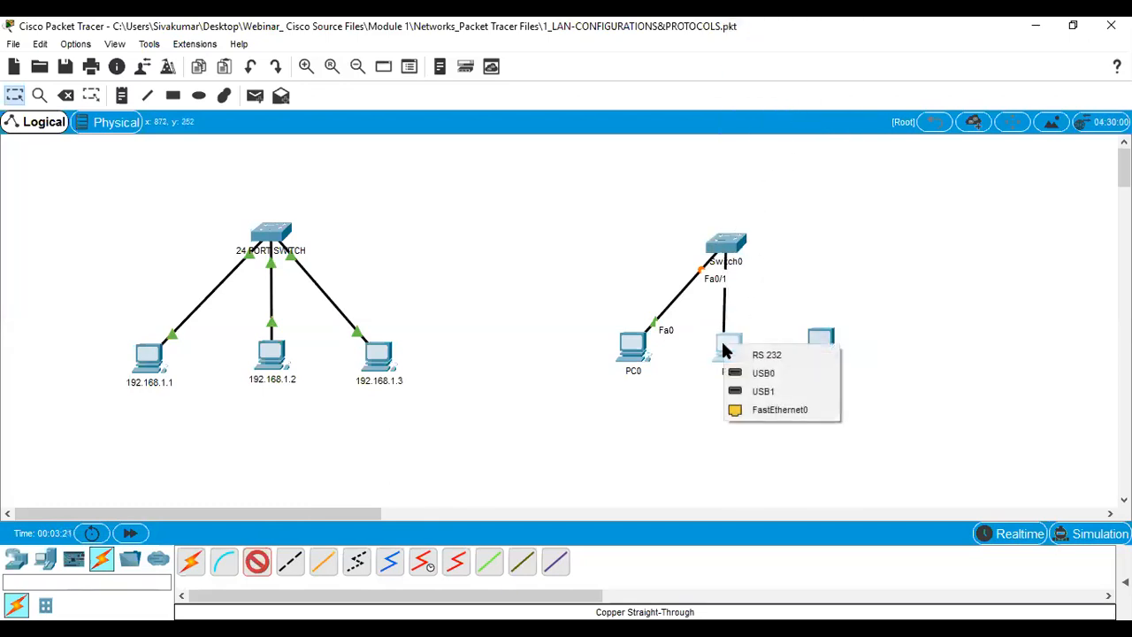
pyautogui.click(747, 412)
# Connect Switch0's FastEthernet0/3 port to PC2's FastEthernet0 port with a copper straight-through cable, and move the switch further above the PCs.
pyautogui.click(256, 566)
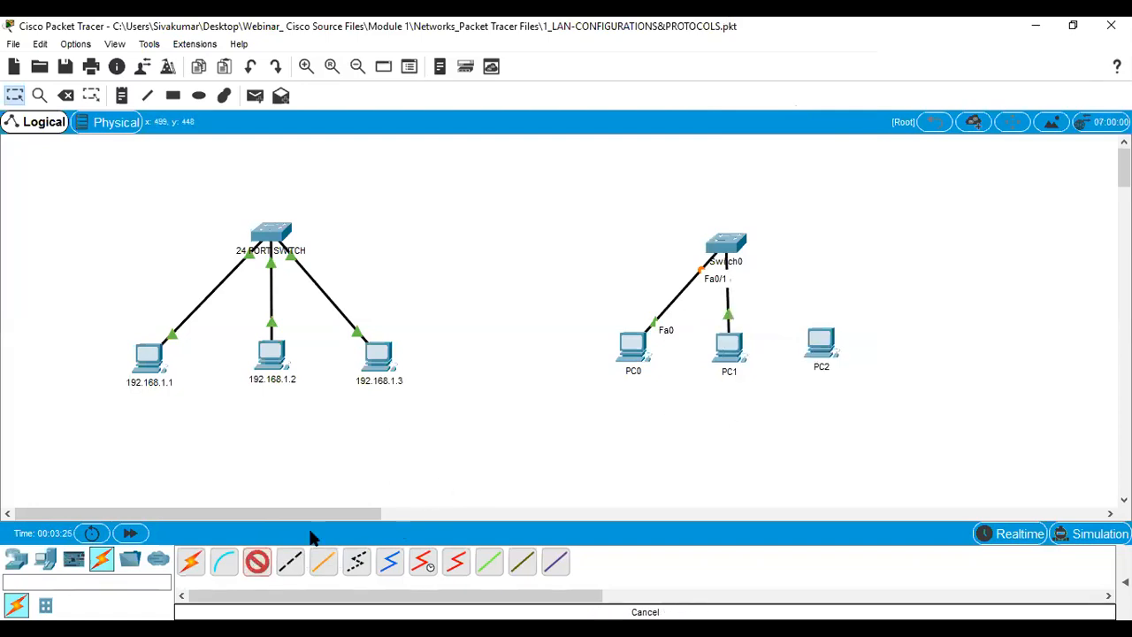
pyautogui.click(742, 240)
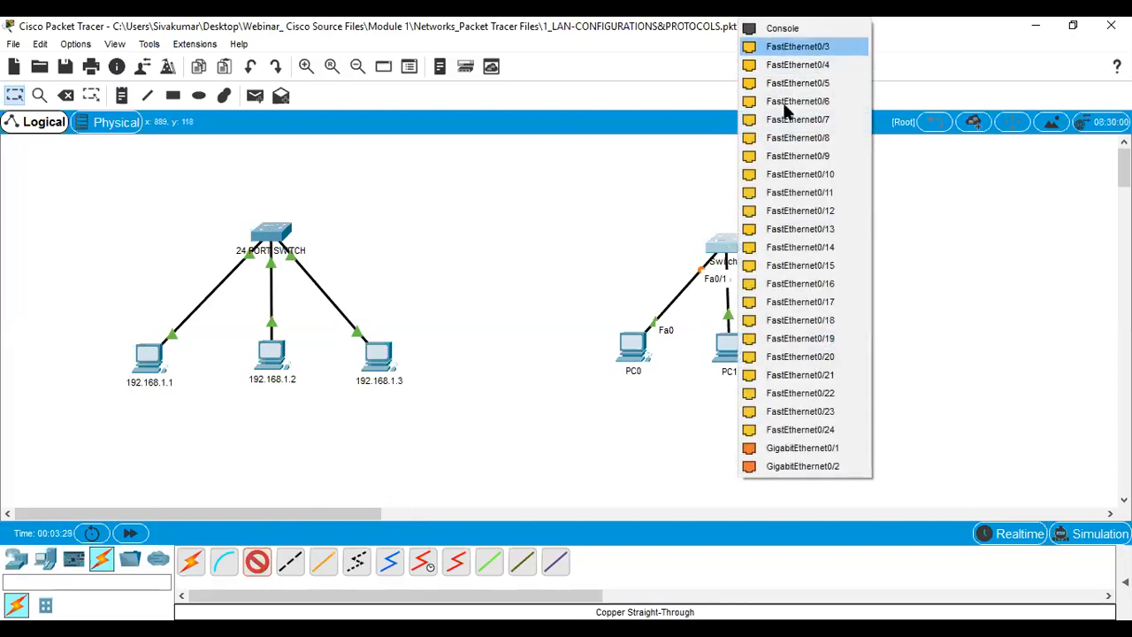
pyautogui.click(784, 103)
pyautogui.click(815, 335)
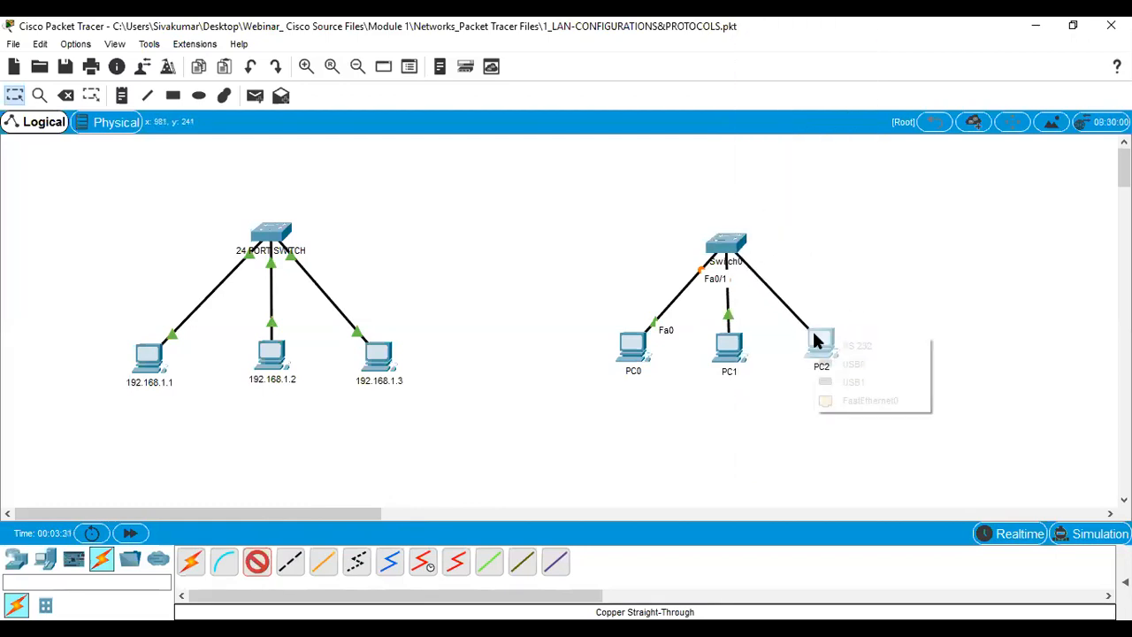
pyautogui.click(863, 403)
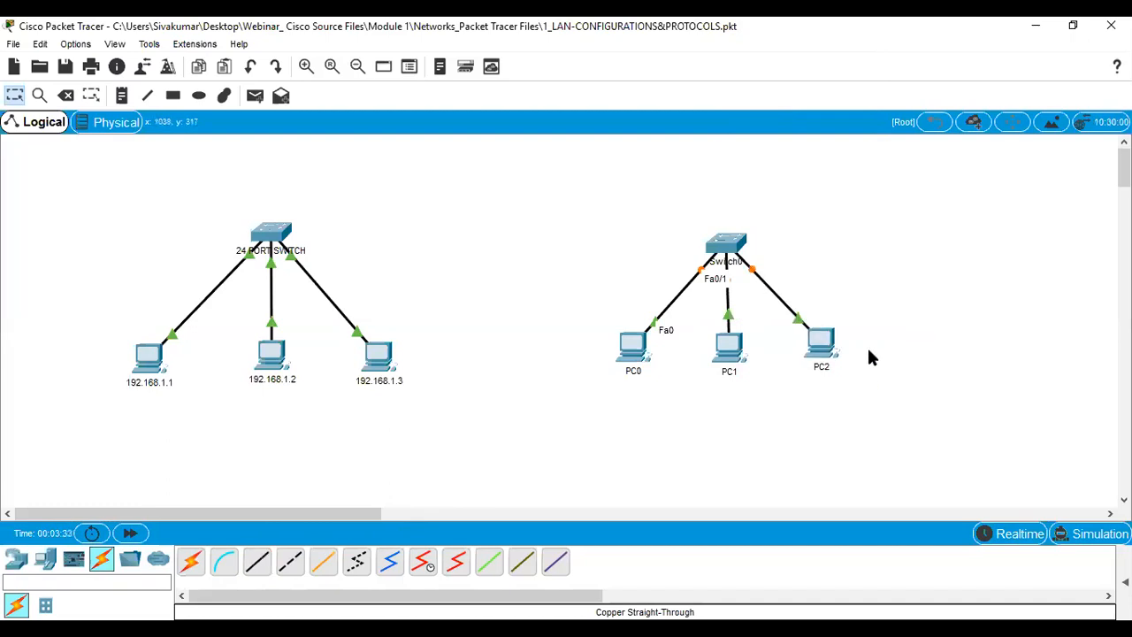
pyautogui.moveTo(733, 246); pyautogui.dragTo(733, 204)
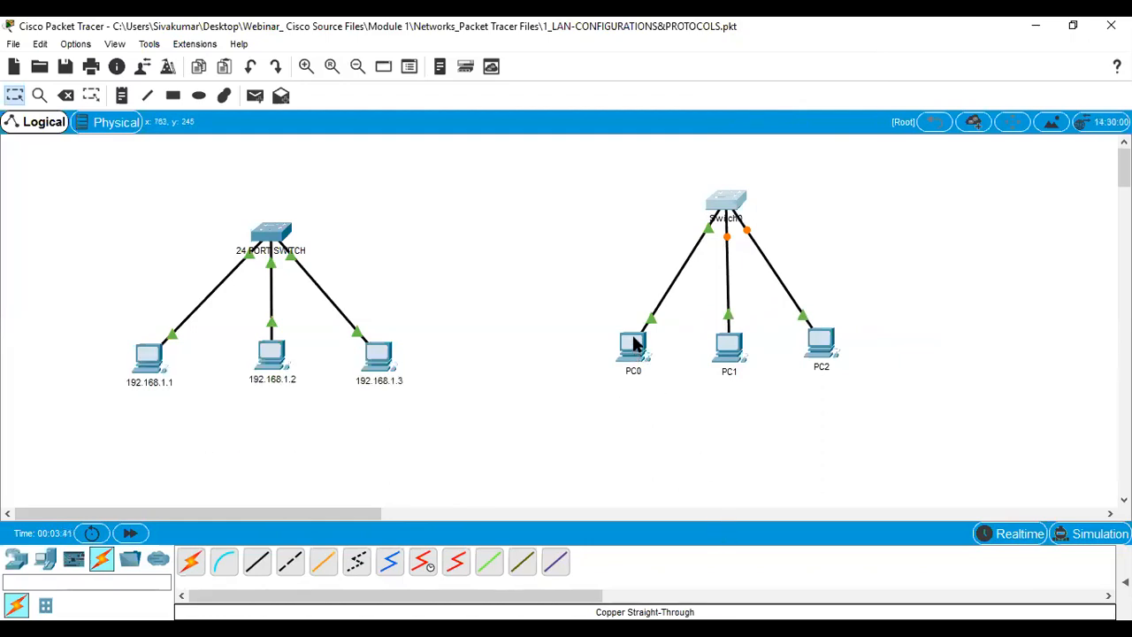
# Look through PC0's physical modules, its global and interface settings, and its desktop applications.
pyautogui.click(636, 347)
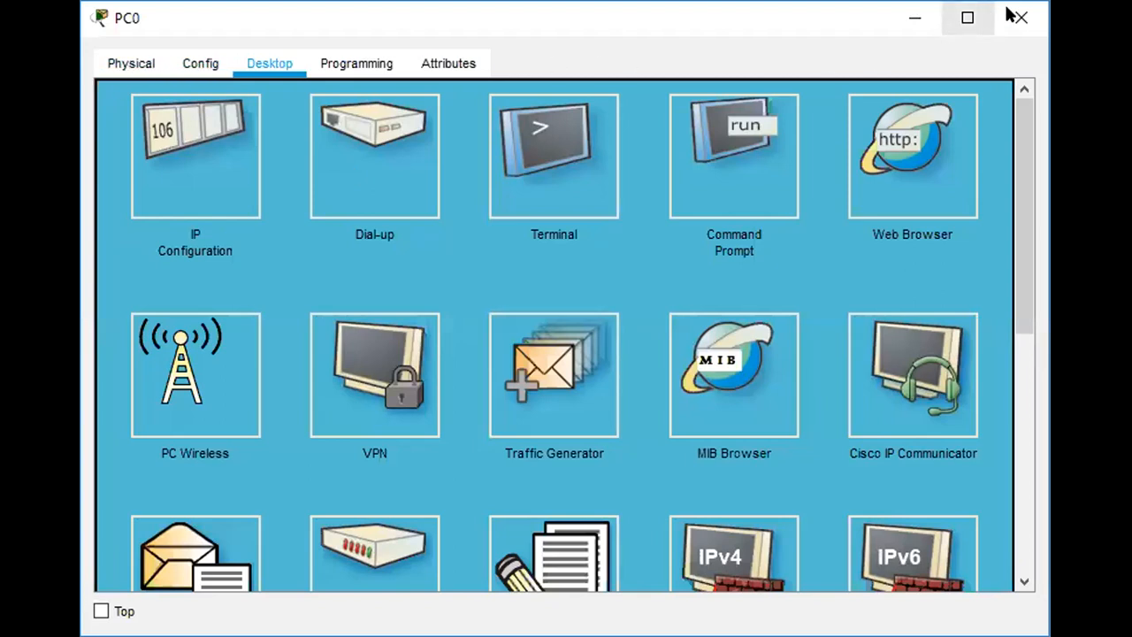
pyautogui.click(126, 58)
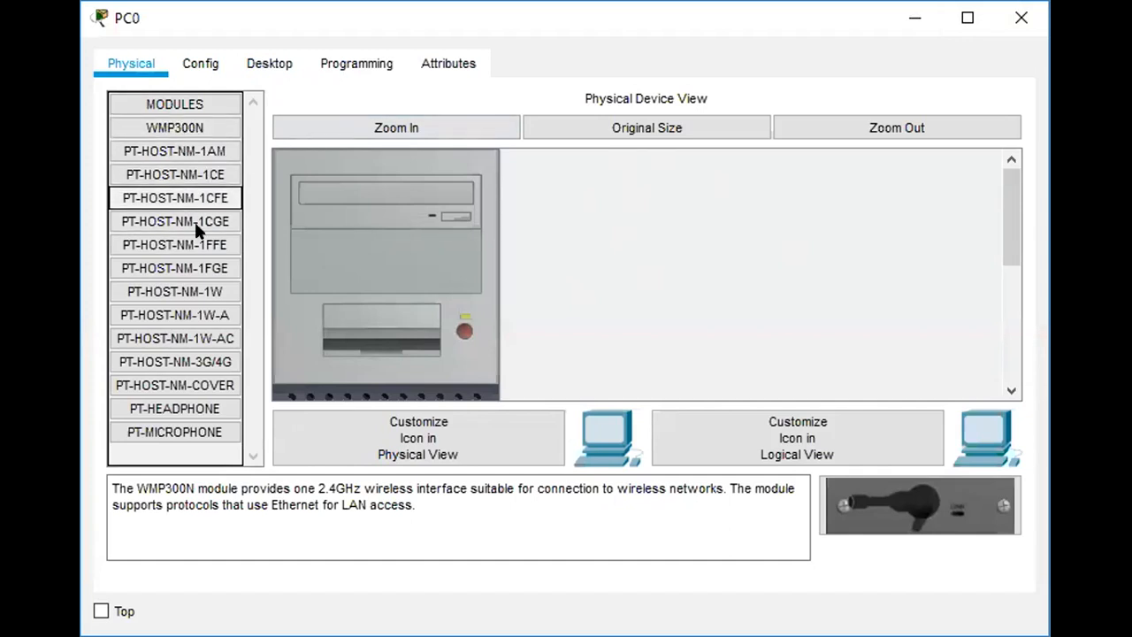
pyautogui.click(199, 68)
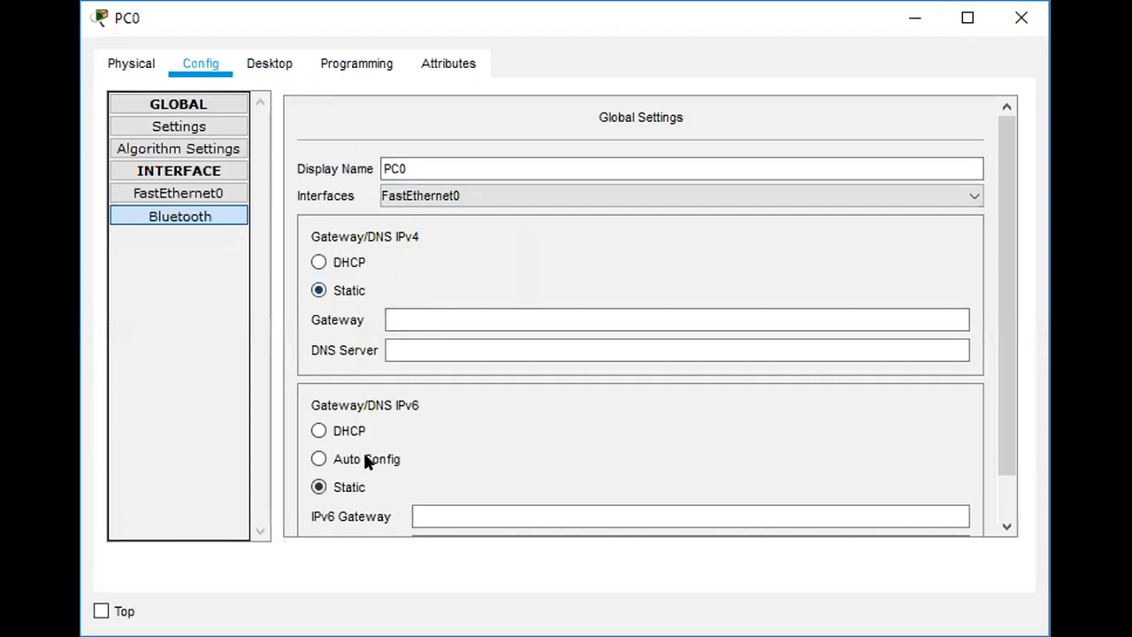
pyautogui.click(275, 60)
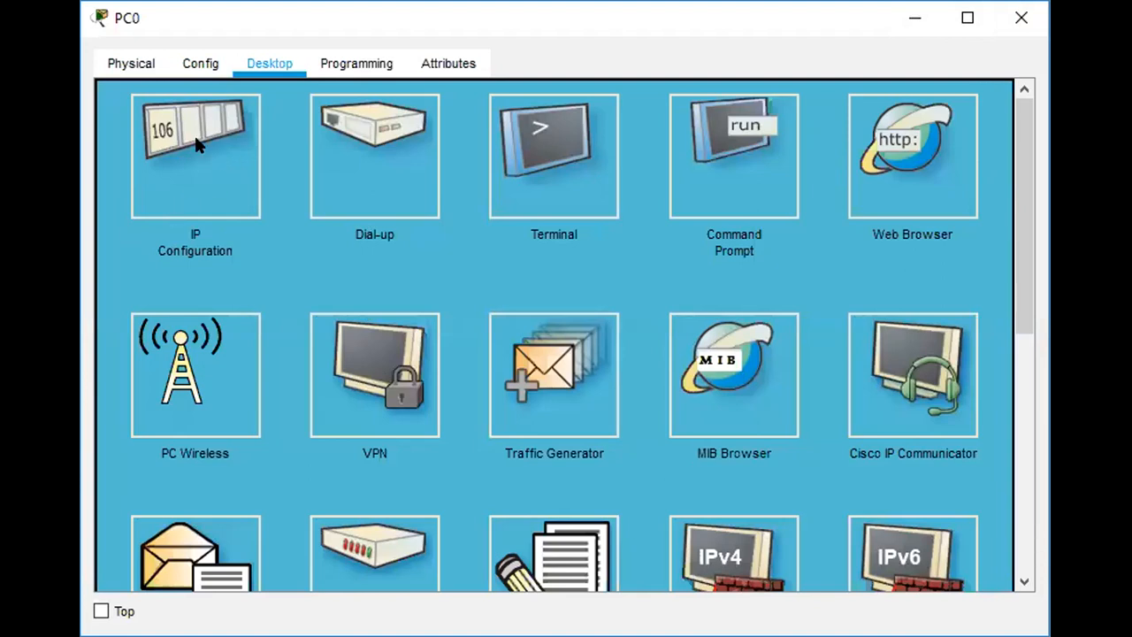
pyautogui.moveTo(1018, 245); pyautogui.dragTo(1033, 159)
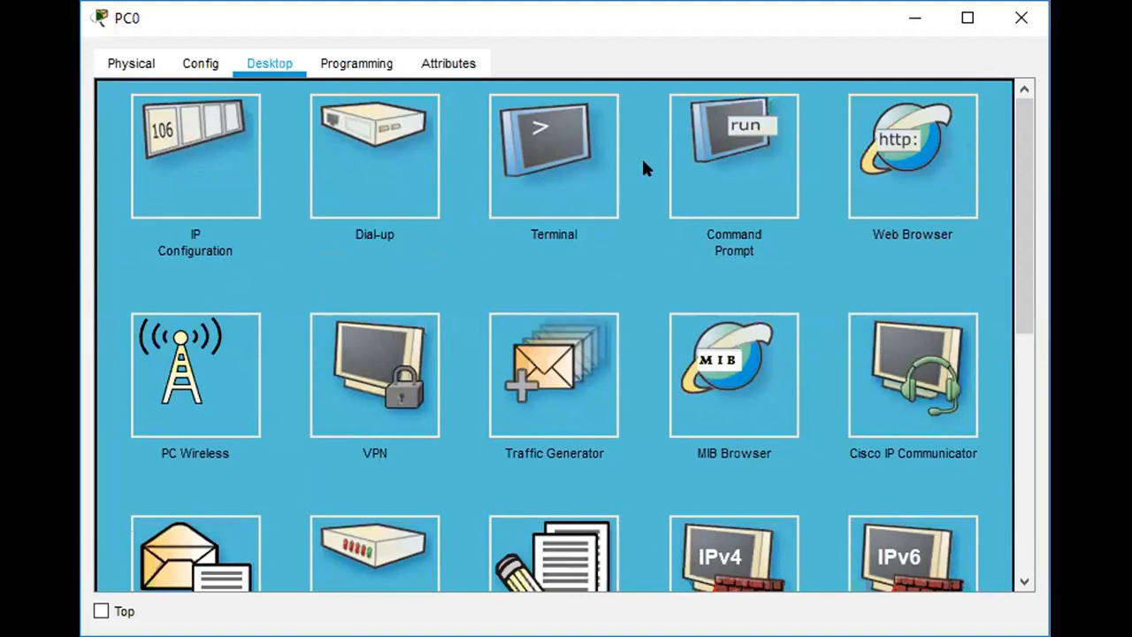
# View PC0's Command Prompt and look through the remaining desktop applications down to the IoT tools.
pyautogui.click(719, 160)
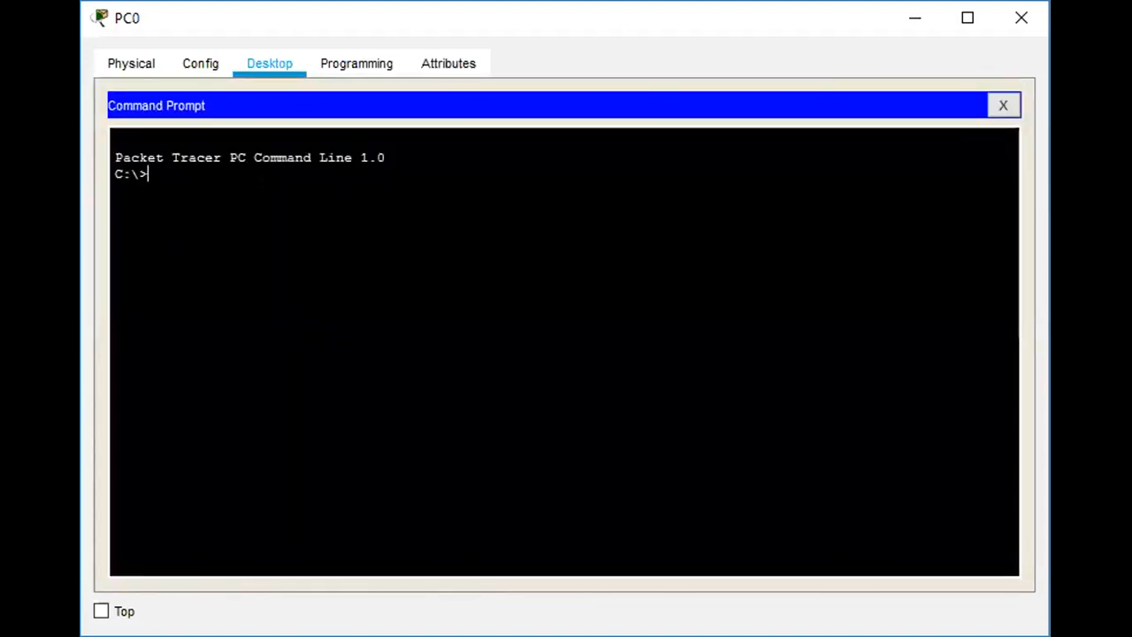
pyautogui.click(1001, 106)
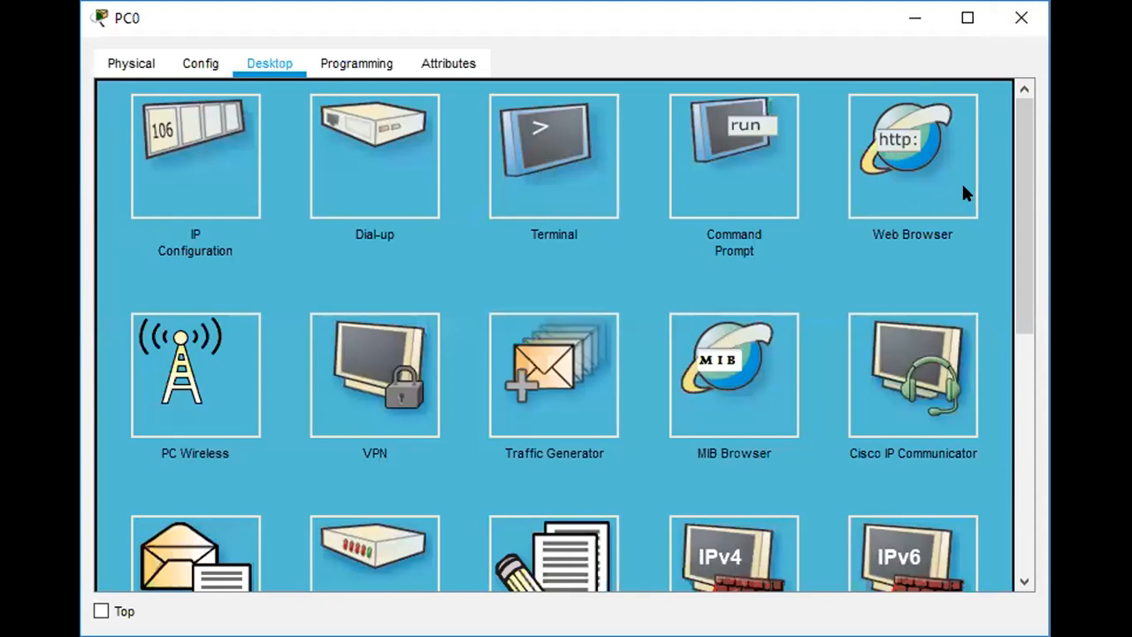
pyautogui.moveTo(1024, 301); pyautogui.dragTo(1036, 545)
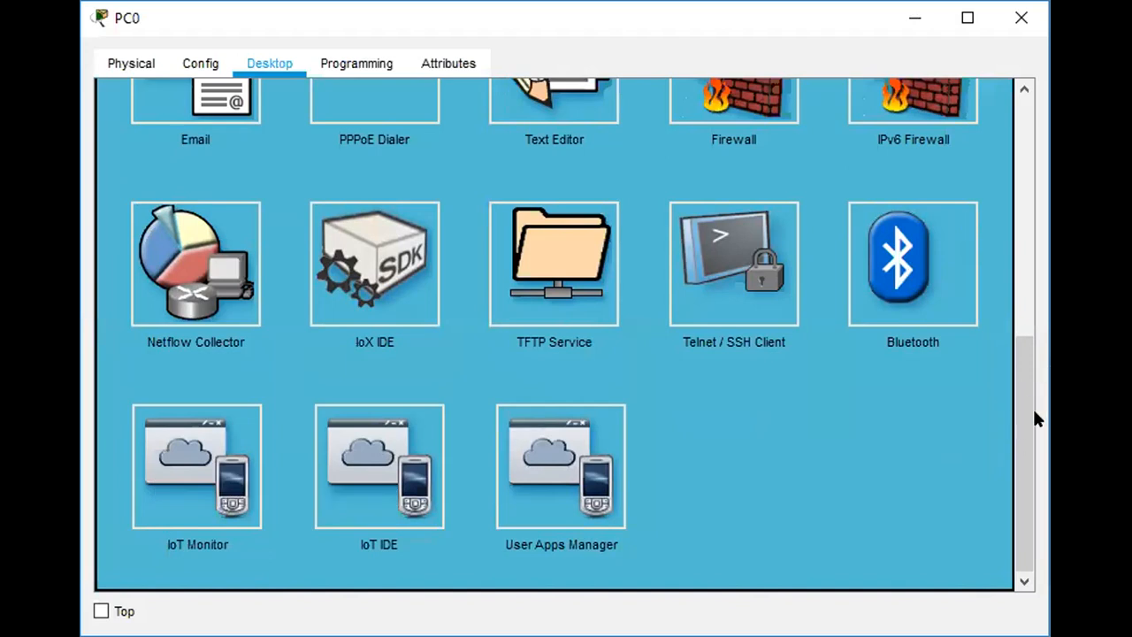
pyautogui.scroll(5, 990, 230)
pyautogui.scroll(2, 1021, 247)
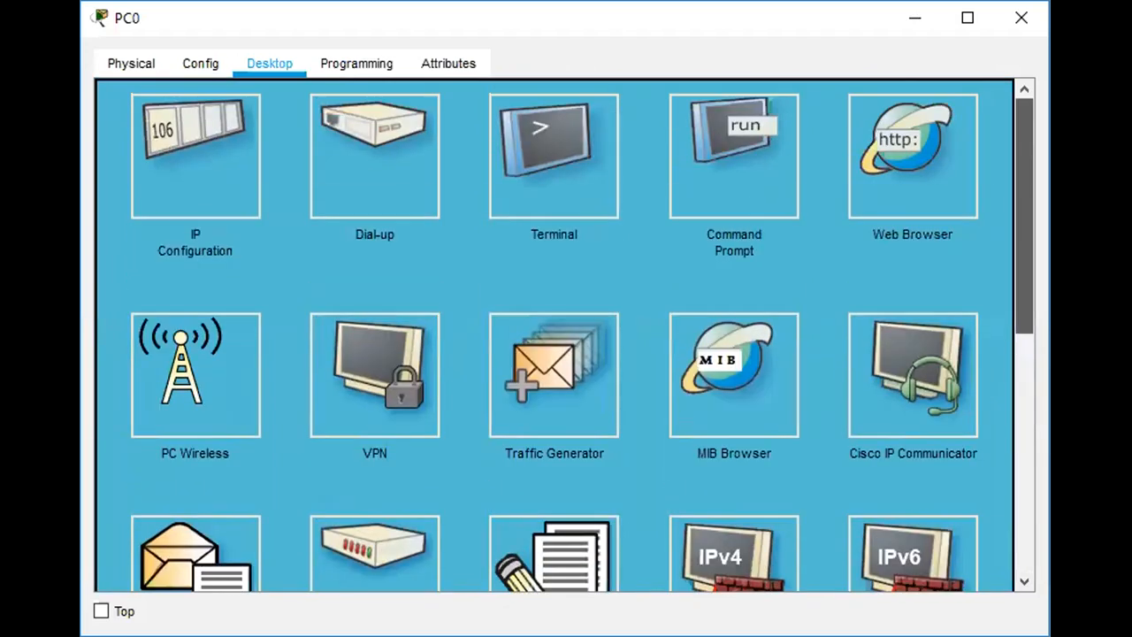
# Open PC0's IP configuration and assign the static IP address 192.168.1.1 with subnet mask 255.255.255.0.
pyautogui.click(194, 141)
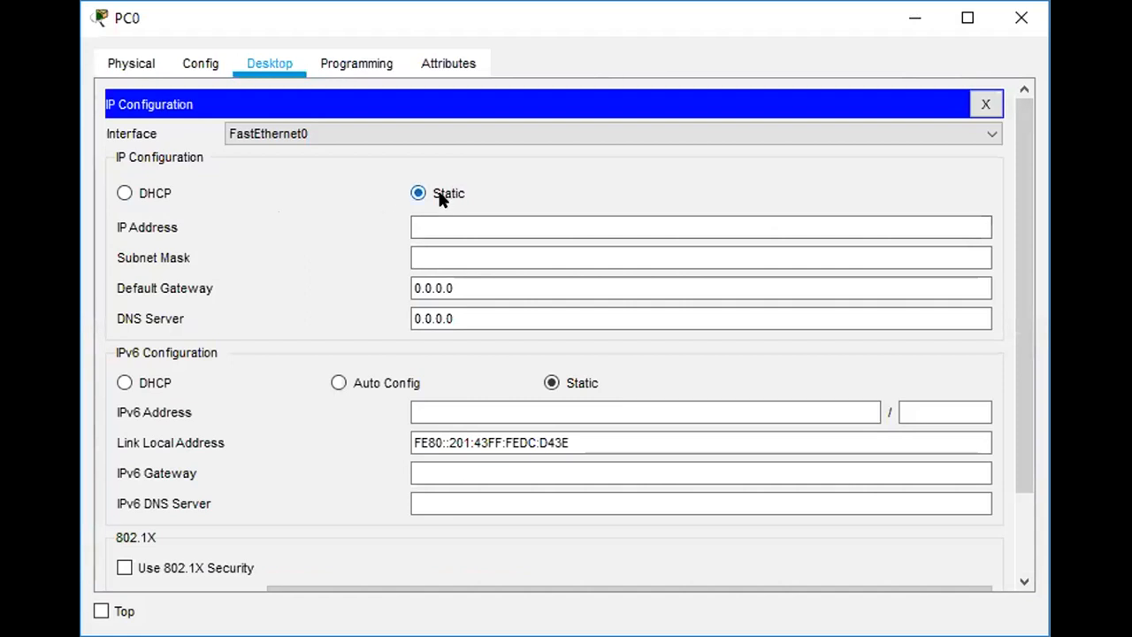
pyautogui.click(425, 227)
pyautogui.write('192.168.1.1')
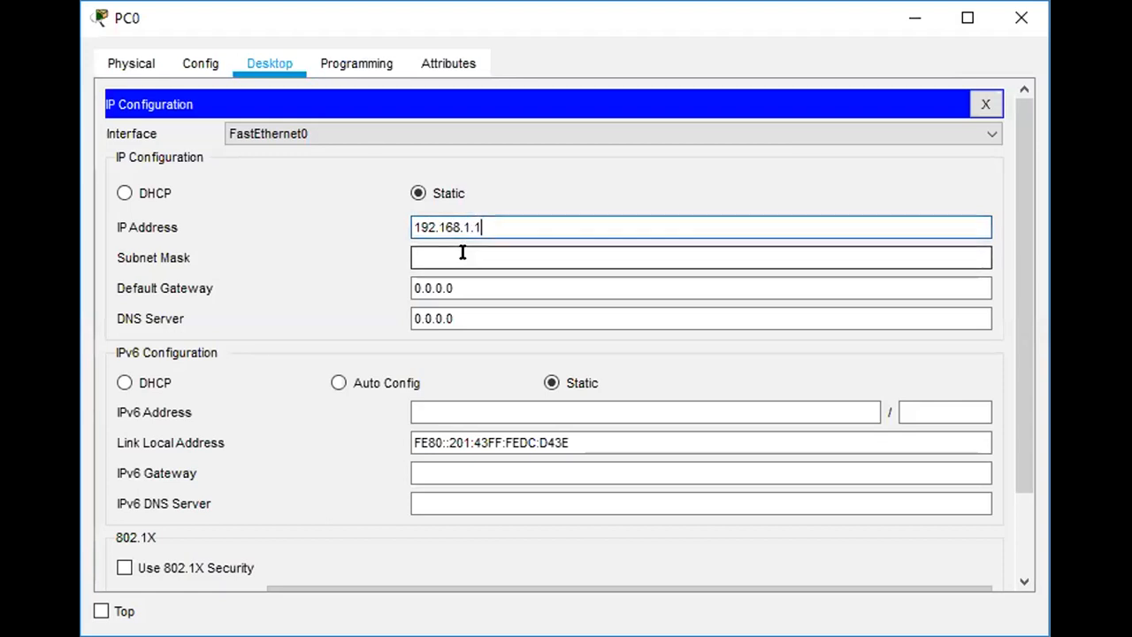
pyautogui.click(462, 255)
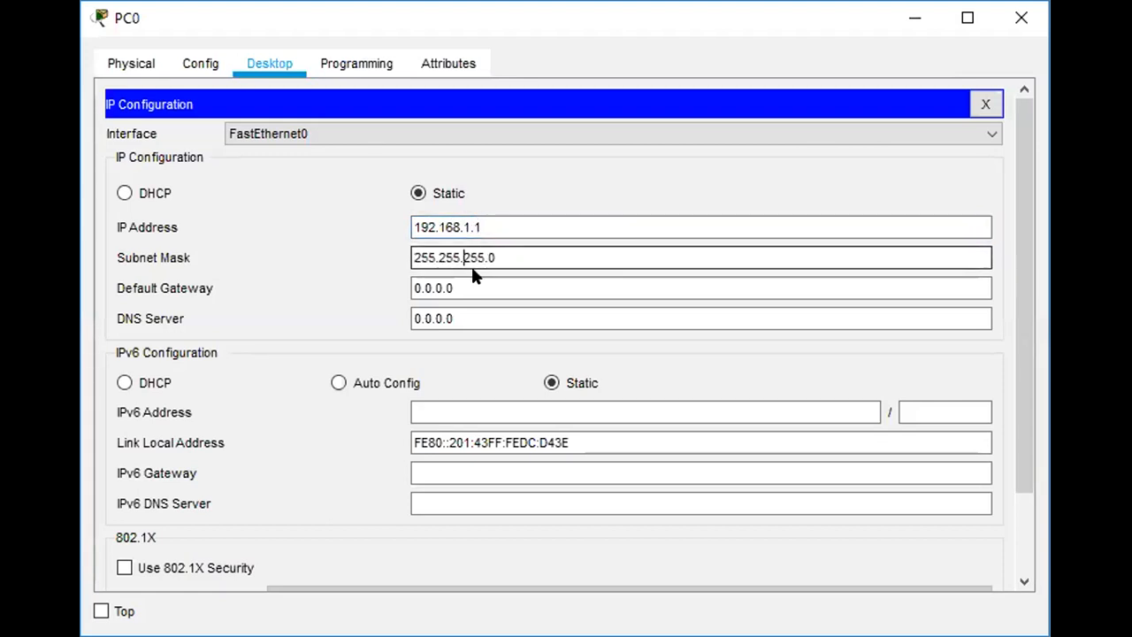
# Try the IP address 10.0.0.1 on PC0, clear the old subnet mask and have it refilled as 255.0.0.0.
pyautogui.moveTo(482, 224); pyautogui.dragTo(416, 218)
pyautogui.write('10.0.0.1')
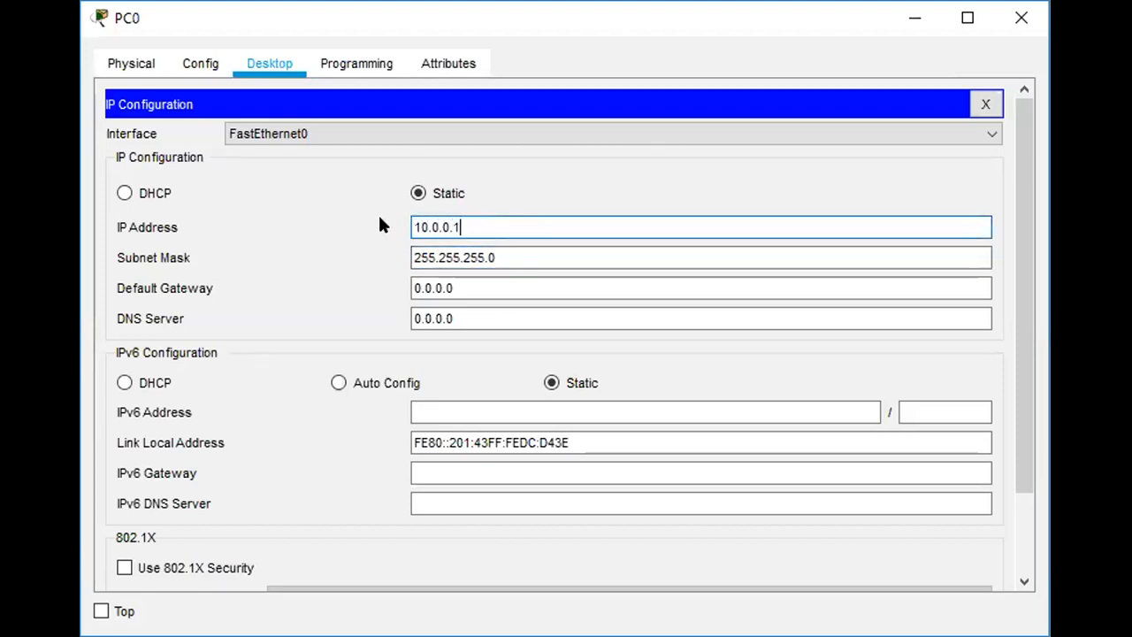
pyautogui.moveTo(500, 258); pyautogui.dragTo(383, 243)
pyautogui.press('BackSpace')
pyautogui.click(469, 223)
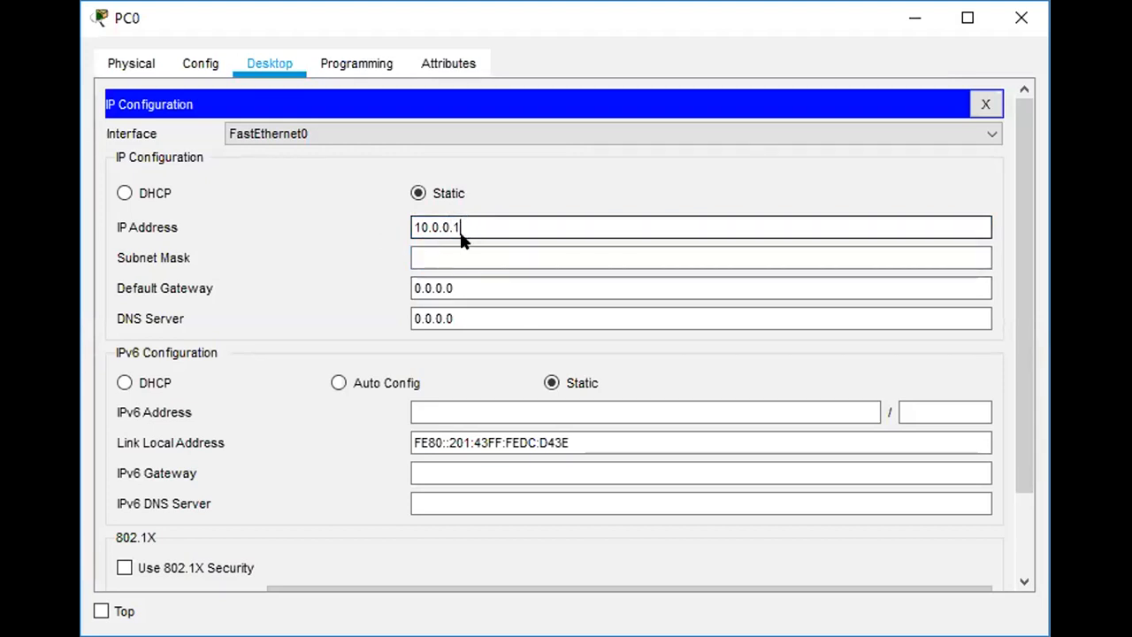
pyautogui.click(450, 257)
pyautogui.press('Tab')
pyautogui.moveTo(463, 220); pyautogui.dragTo(374, 217)
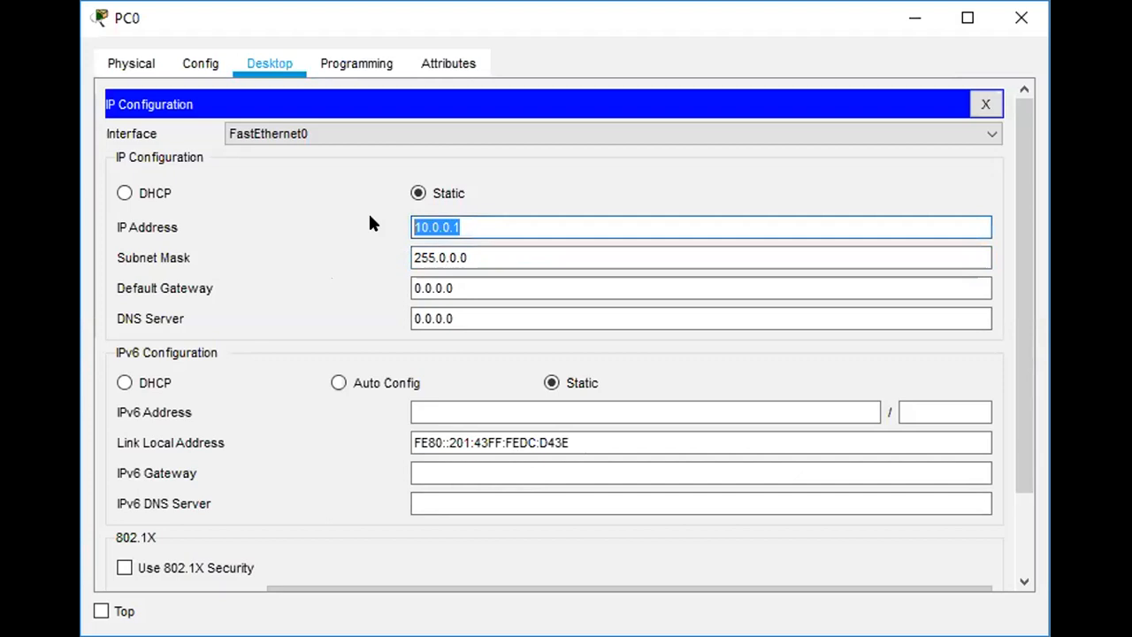
# Clear PC0's IP address and subnet mask, and set them to 192.168.1.1 and 255.255.255.0.
pyautogui.press('BackSpace')
pyautogui.moveTo(468, 254); pyautogui.dragTo(413, 256)
pyautogui.press('BackSpace')
pyautogui.click(444, 220)
pyautogui.write('192.168')
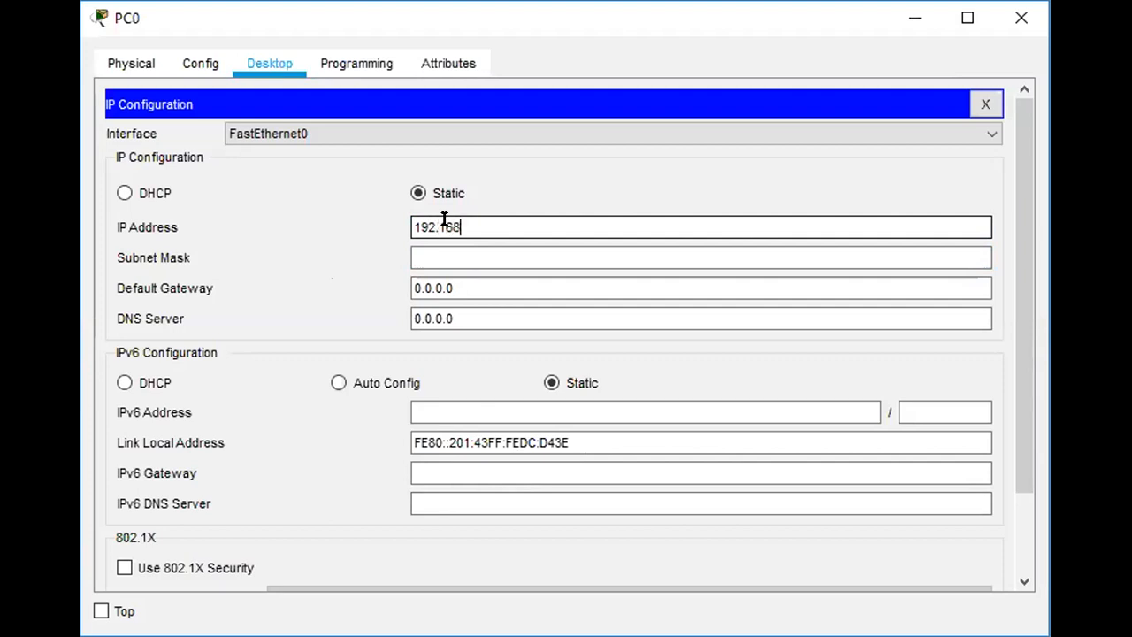
pyautogui.write('.1.1')
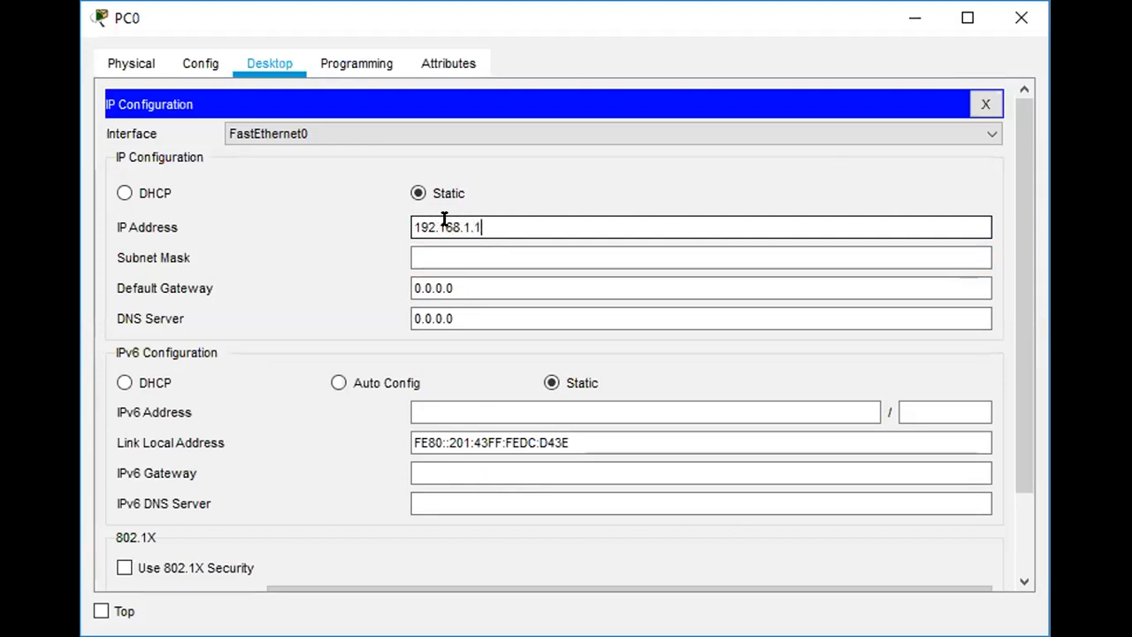
pyautogui.click(479, 257)
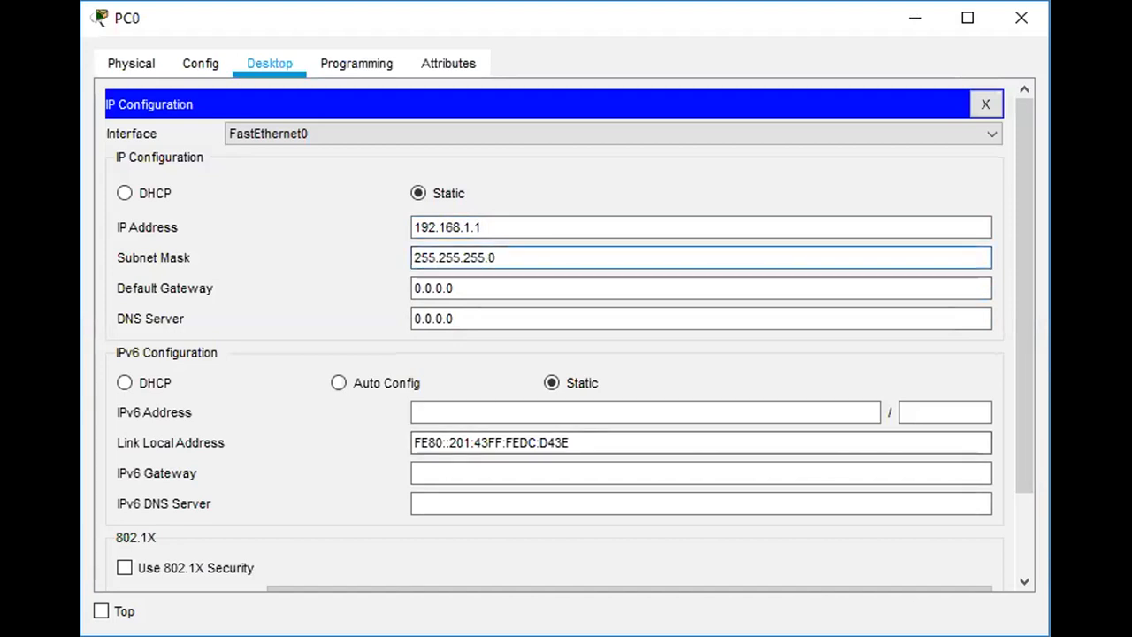
pyautogui.moveTo(1024, 463); pyautogui.dragTo(1036, 513)
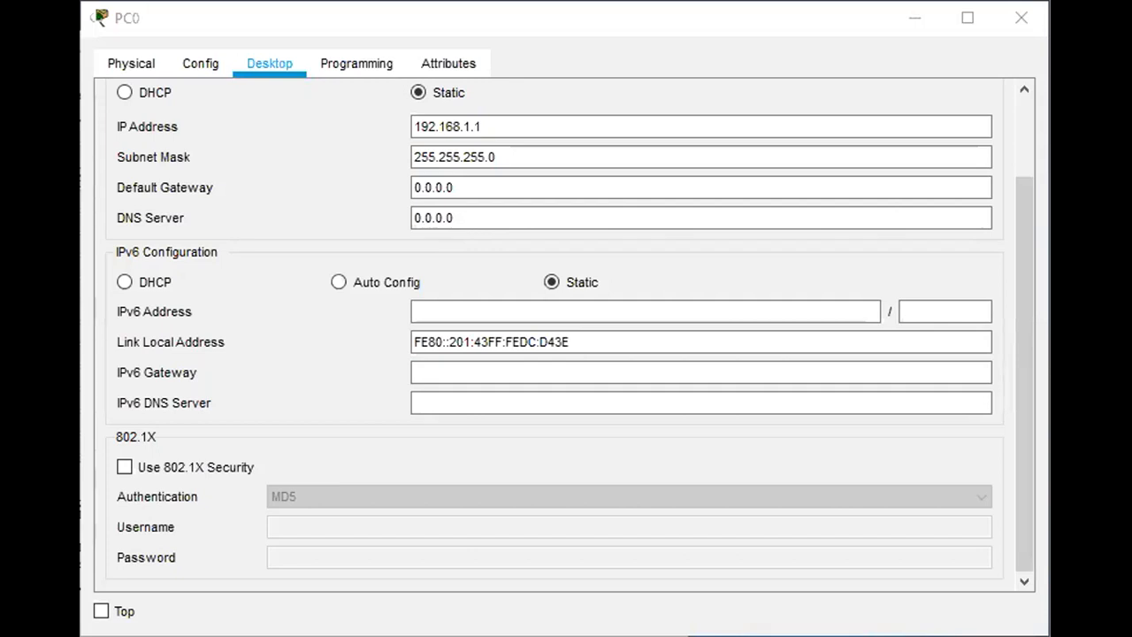
pyautogui.click(480, 124)
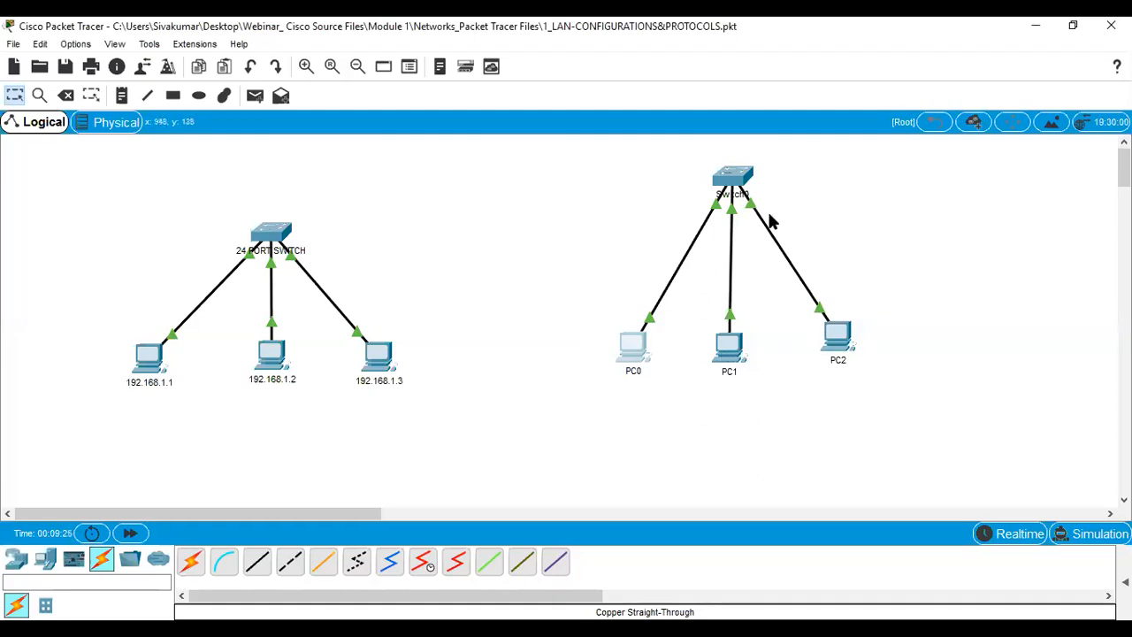
# Move Switch0 slightly so that it sits directly above PC1, keeping the workspace in real-time mode.
pyautogui.moveTo(729, 182); pyautogui.dragTo(725, 190)
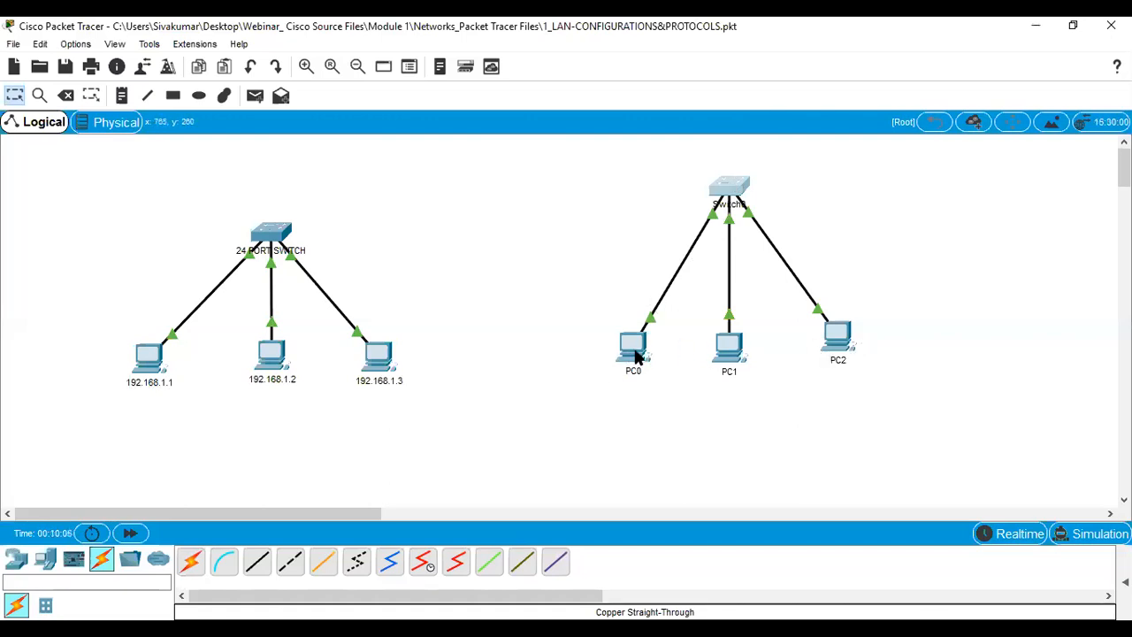
pyautogui.moveTo(635, 356)
pyautogui.moveTo(845, 337)
pyautogui.click(1020, 535)
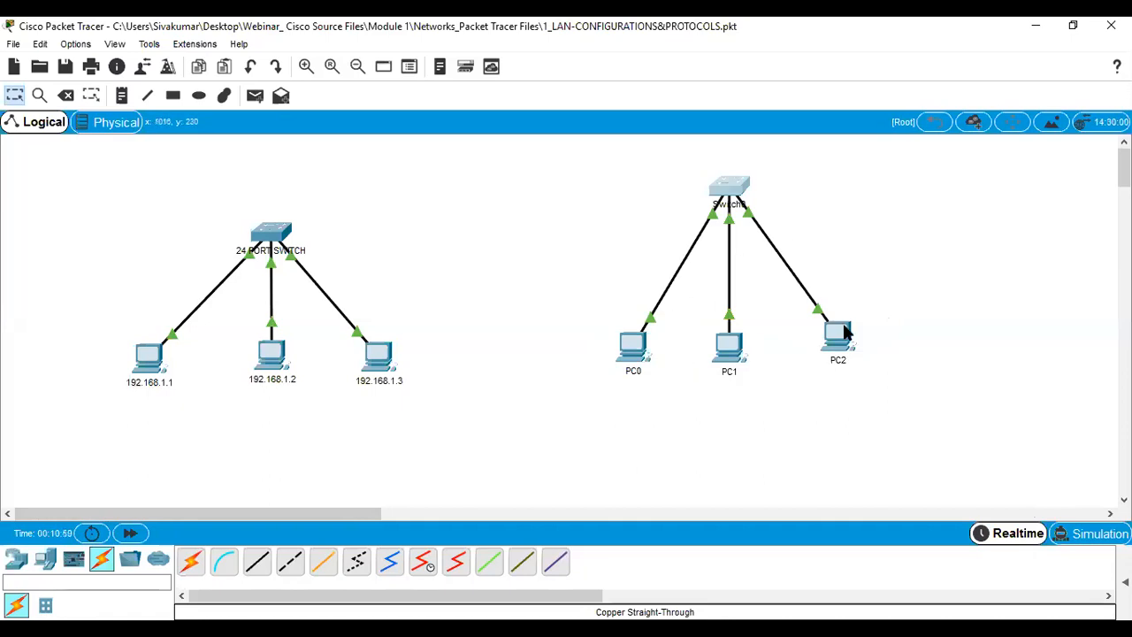
# Ping 192.168.1.3 from PC1's Command Prompt and close the prompt.
pyautogui.click(637, 345)
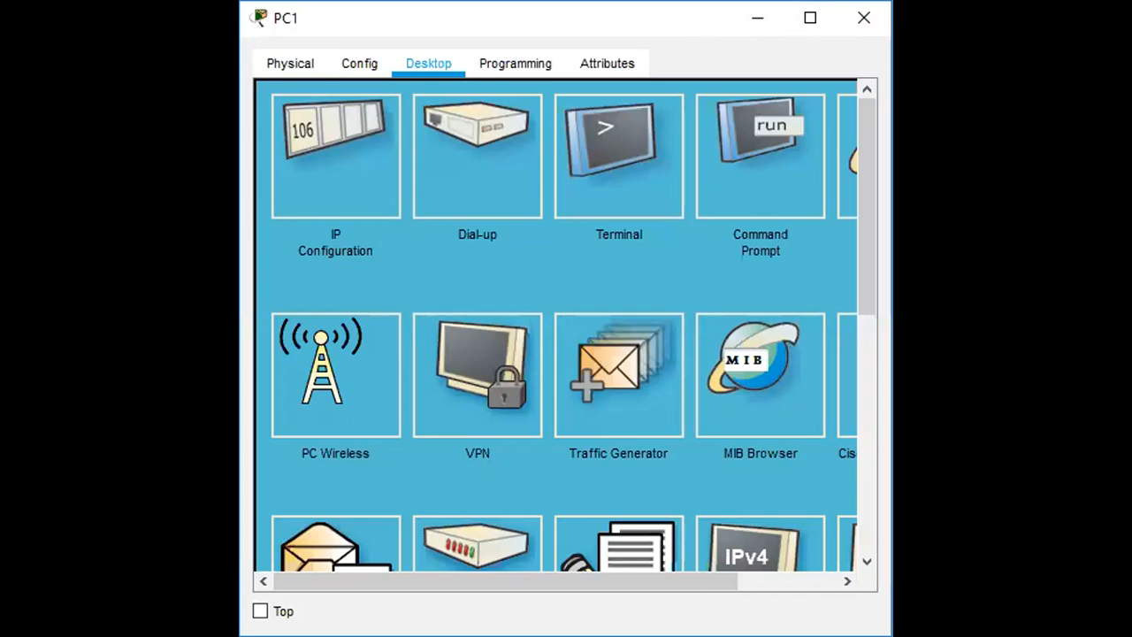
pyautogui.click(766, 163)
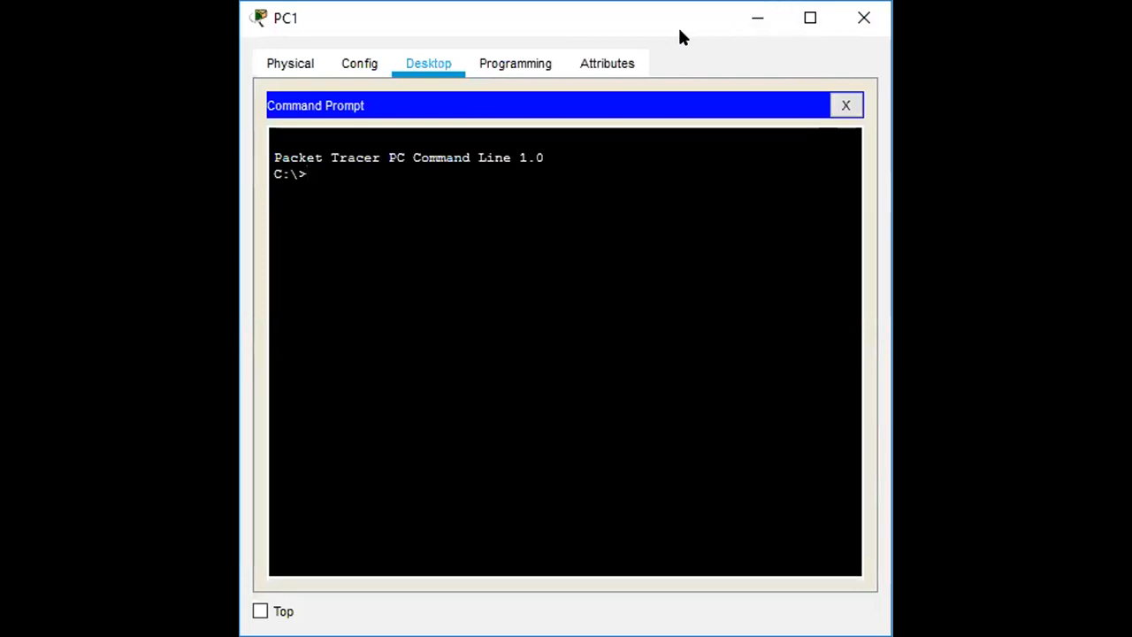
pyautogui.write('ping 192.168.1.3')
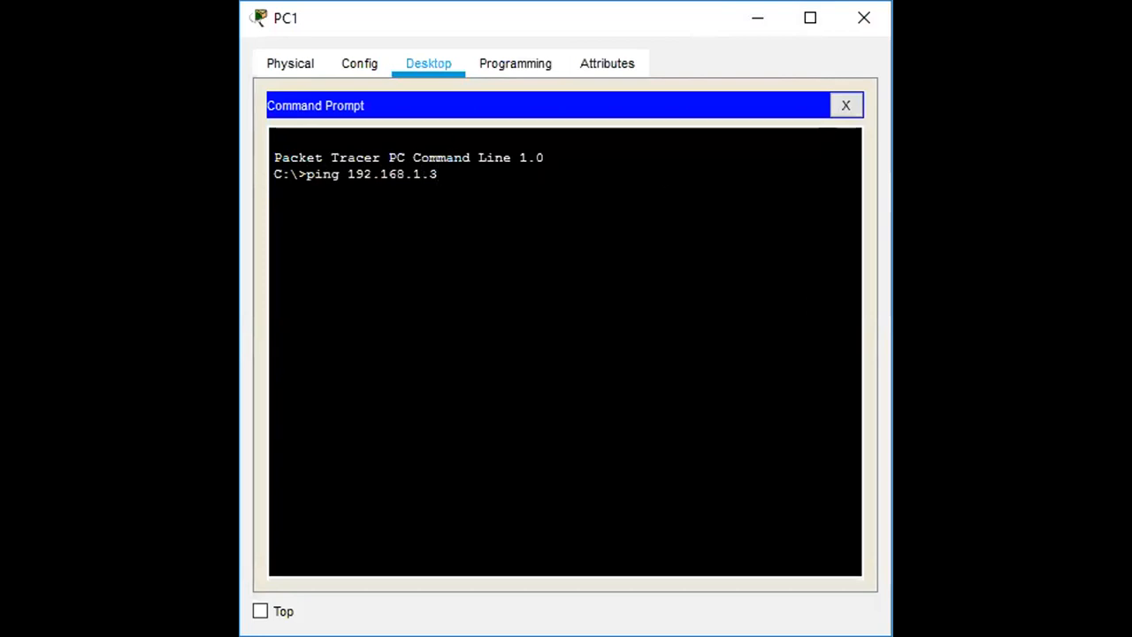
pyautogui.press('Return')
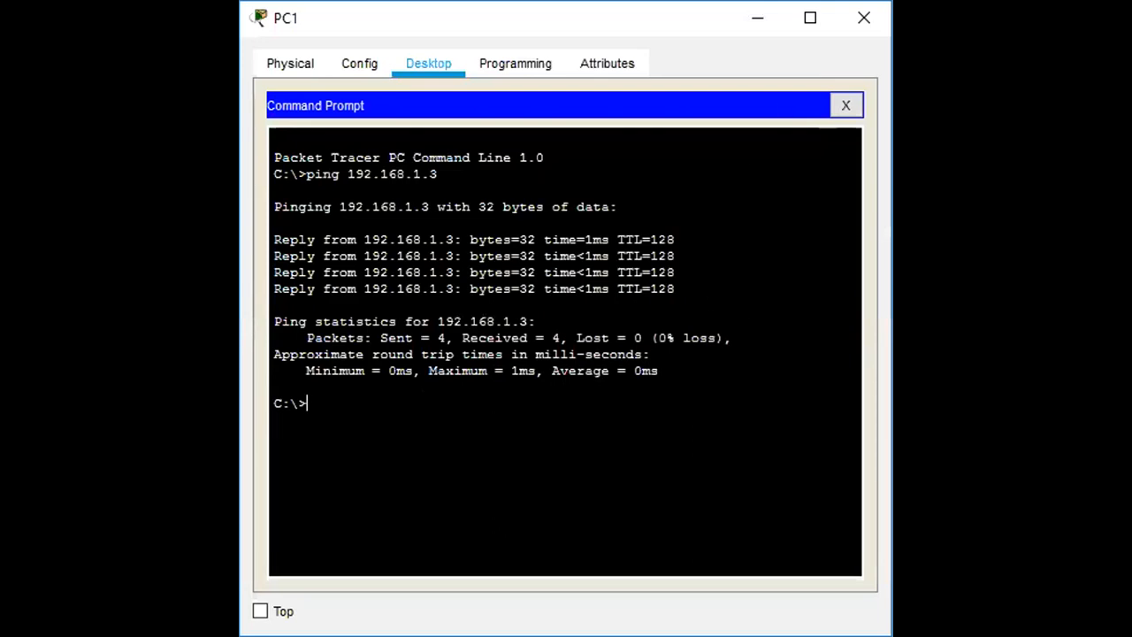
pyautogui.click(846, 107)
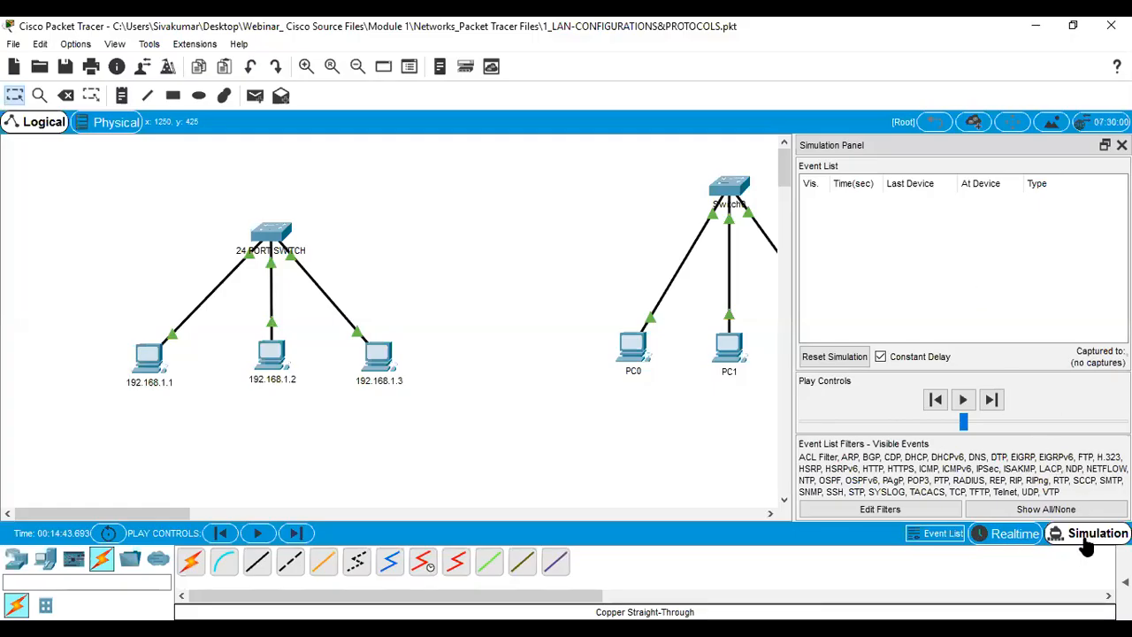
# Move Switch0, PC0 and PC1 closer to the sample network, return to real-time mode and place PC2 beside PC1.
pyautogui.moveTo(571, 199); pyautogui.dragTo(772, 438)
pyautogui.moveTo(731, 190); pyautogui.dragTo(577, 175)
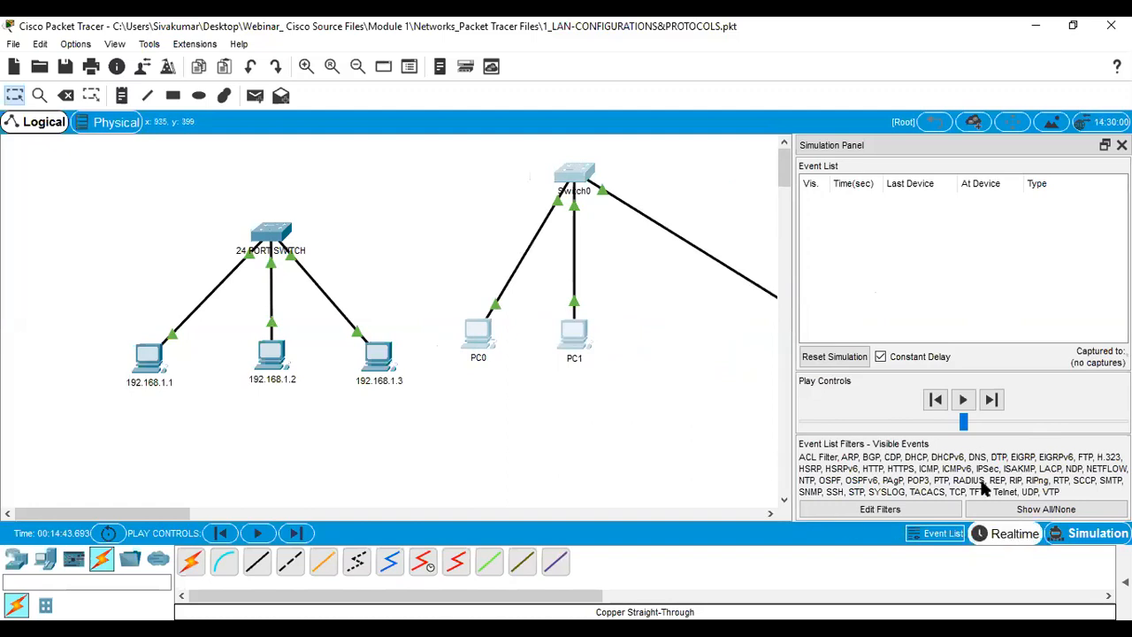
pyautogui.click(1015, 533)
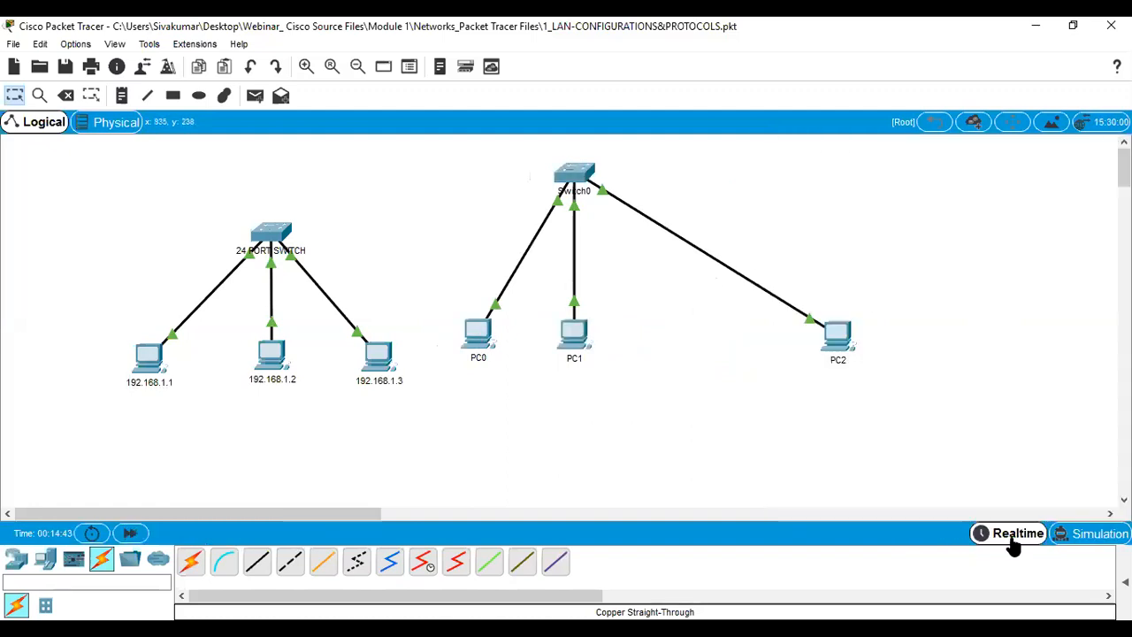
pyautogui.moveTo(662, 294); pyautogui.dragTo(652, 333)
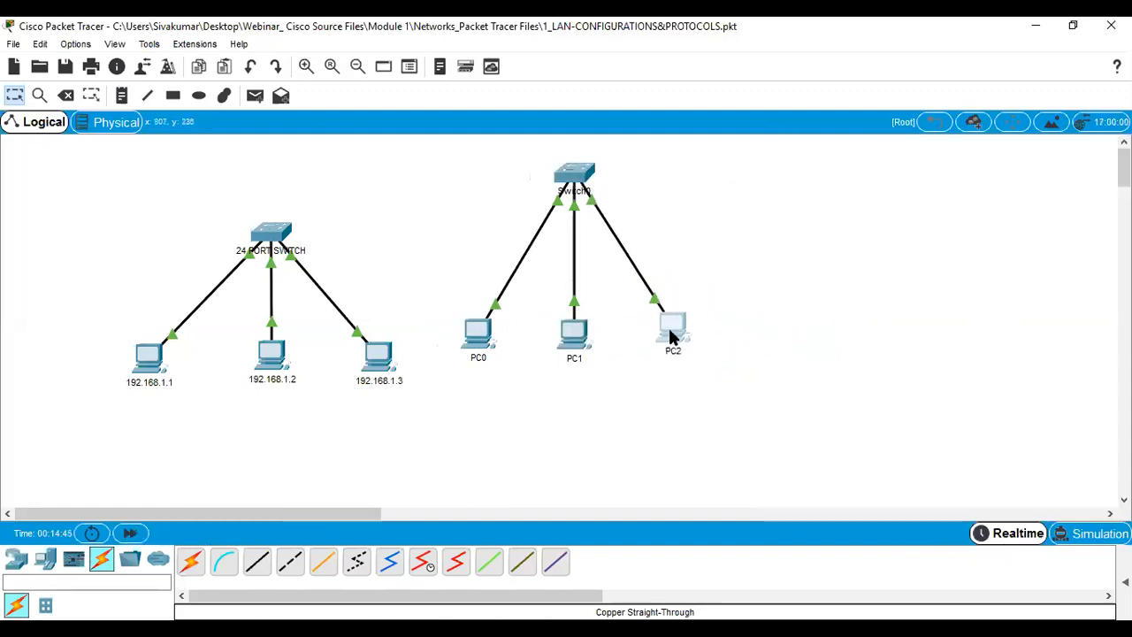
# Switch to simulation mode, add a simple PDU from PC0 to PC2 and play the simulation.
pyautogui.click(1095, 536)
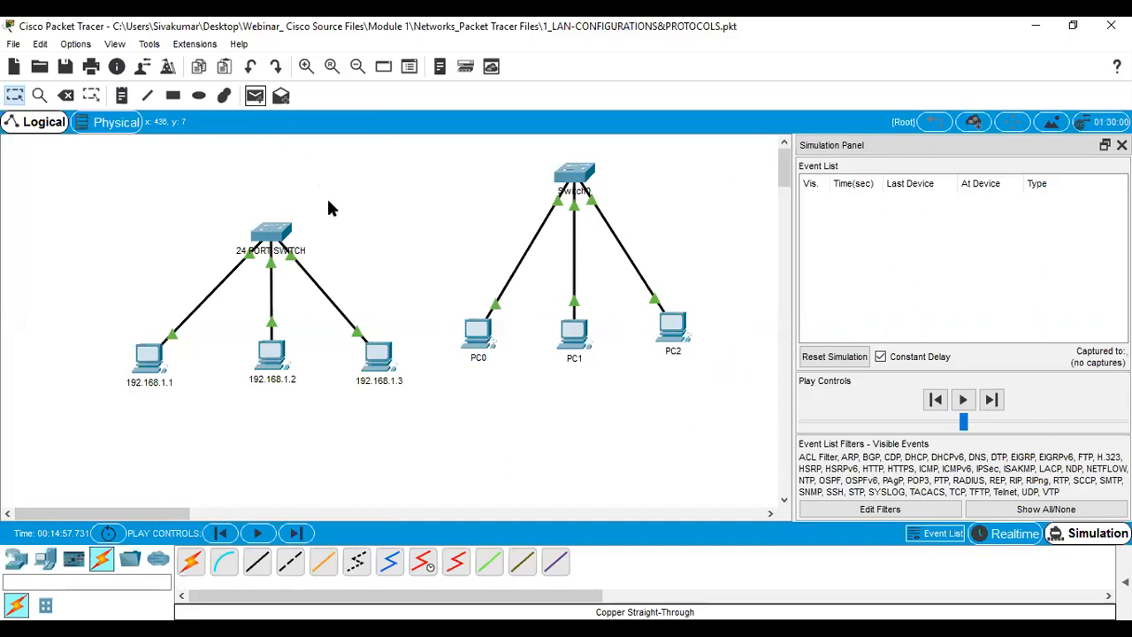
pyautogui.click(257, 100)
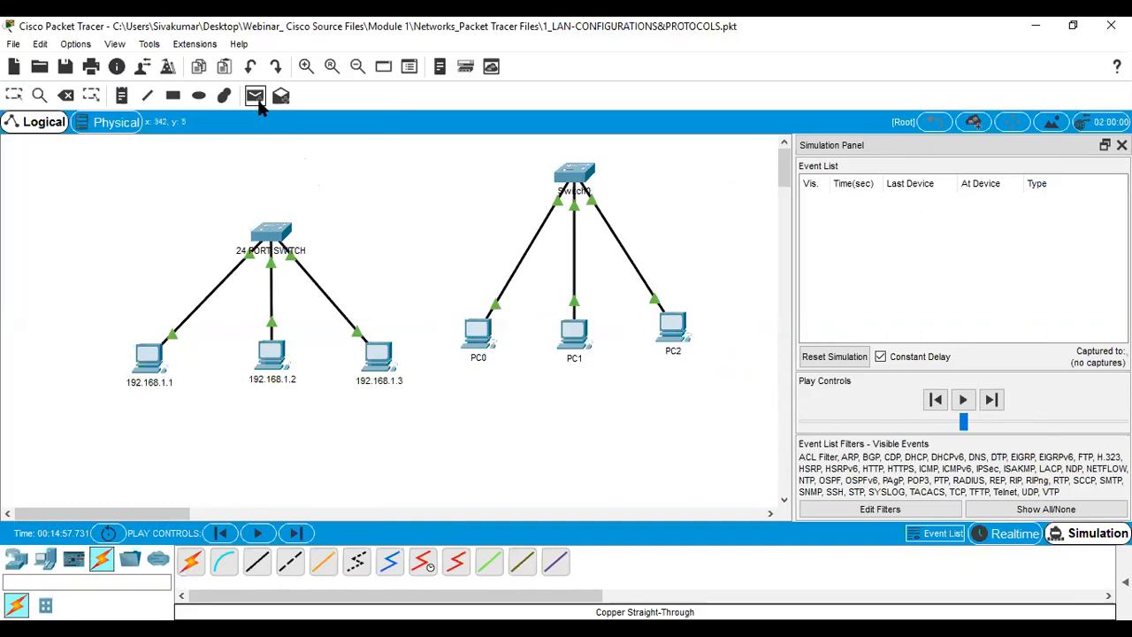
pyautogui.click(464, 325)
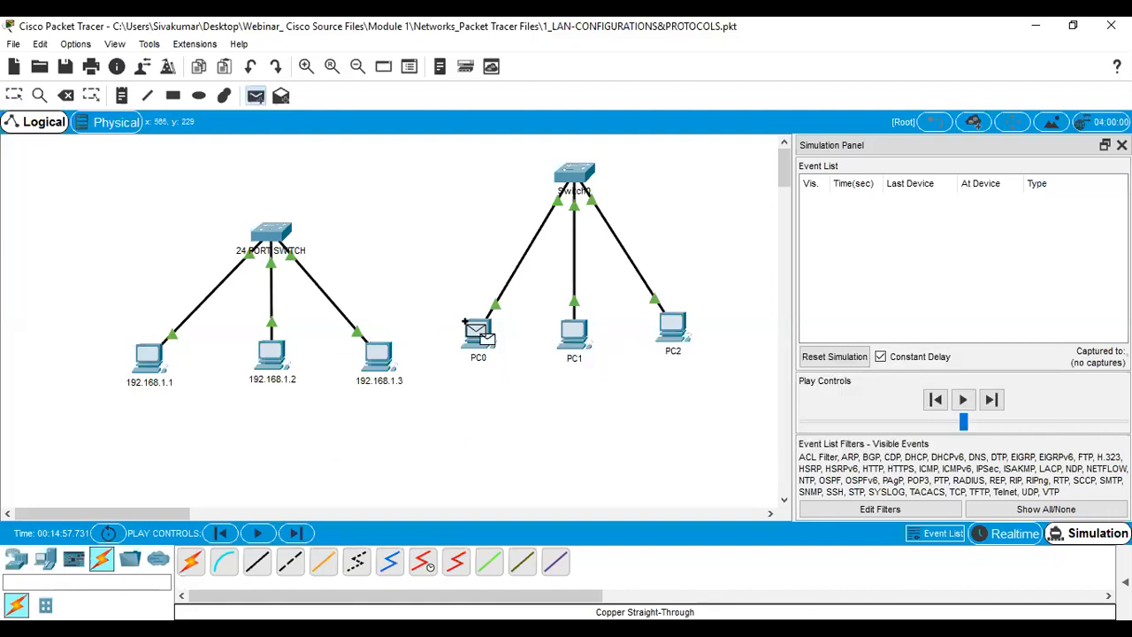
pyautogui.click(672, 324)
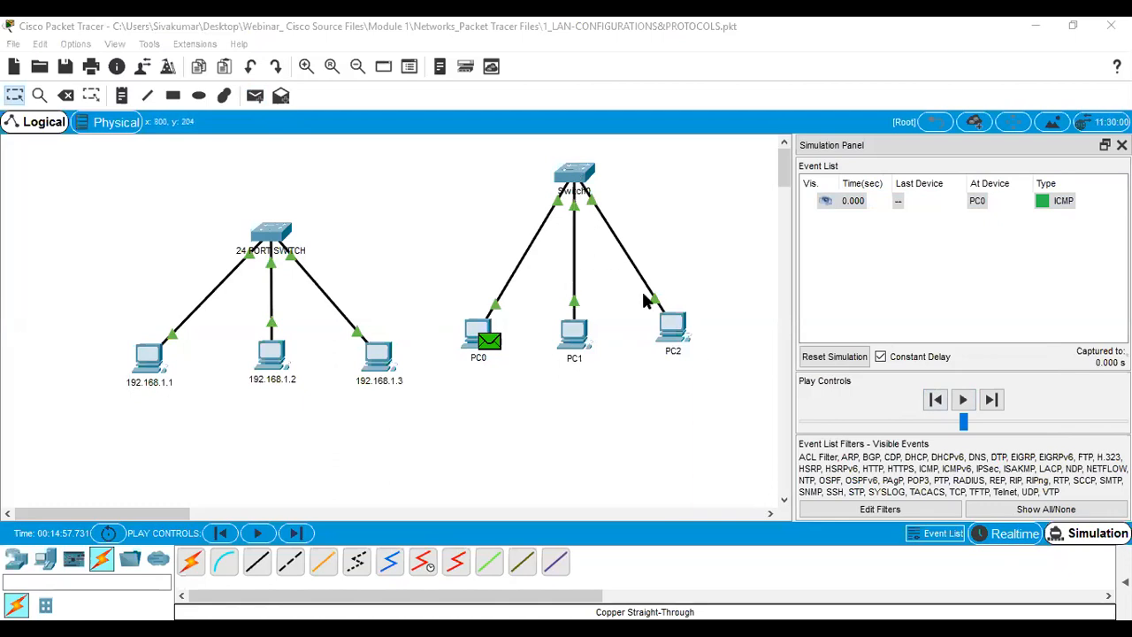
pyautogui.click(963, 400)
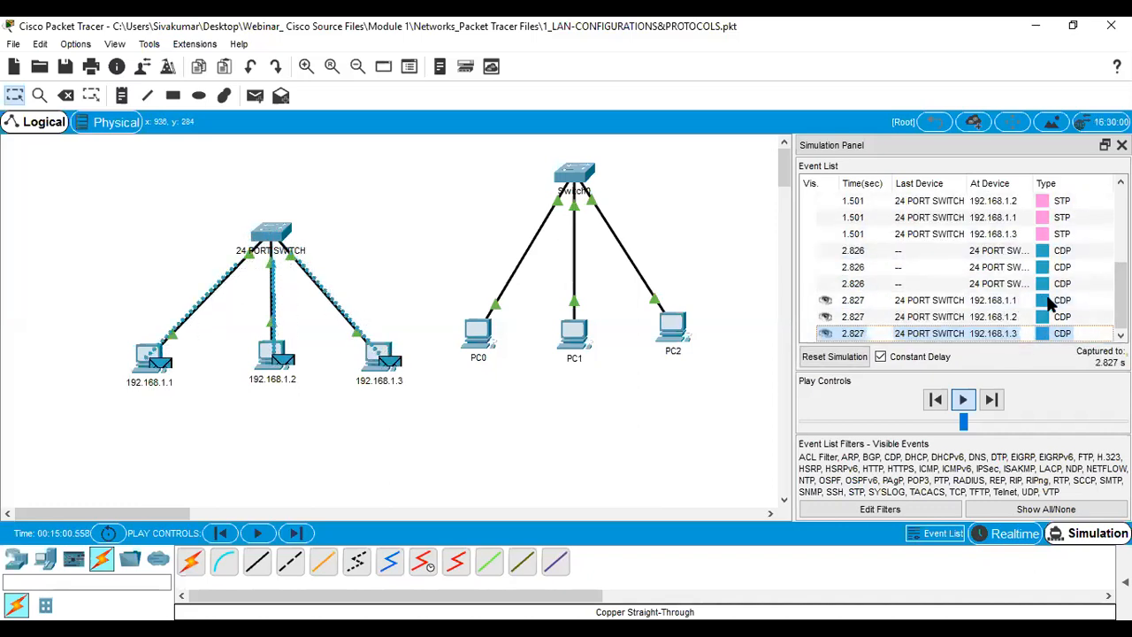
# Delete the sample network consisting of the 24 PORT SWITCH and its three PCs.
pyautogui.moveTo(407, 413); pyautogui.dragTo(108, 152)
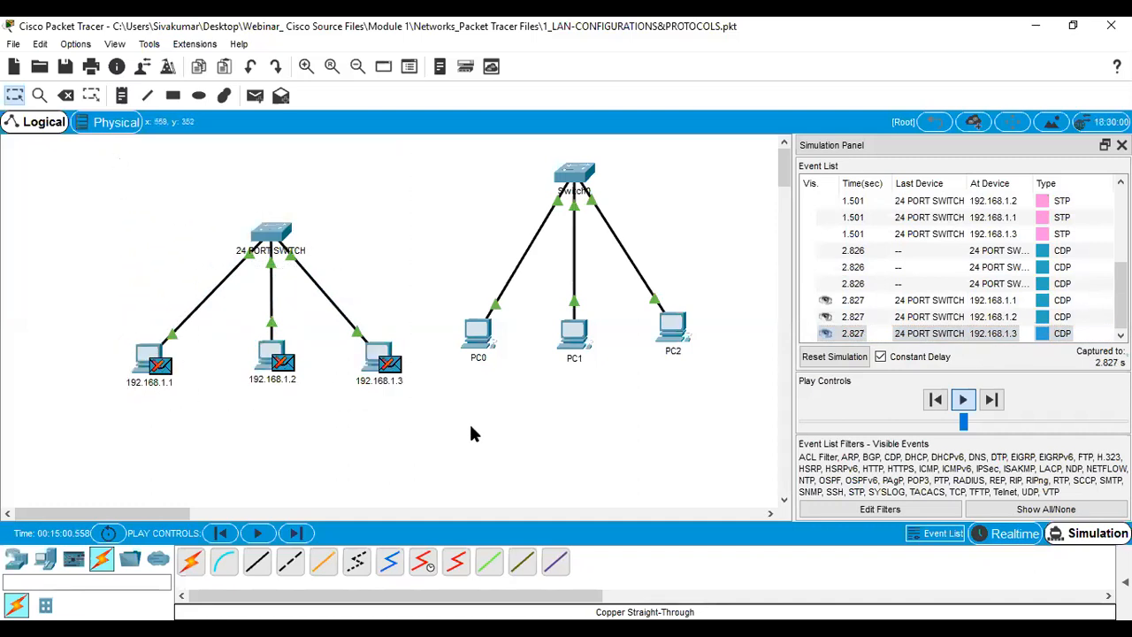
pyautogui.moveTo(403, 409); pyautogui.dragTo(121, 213)
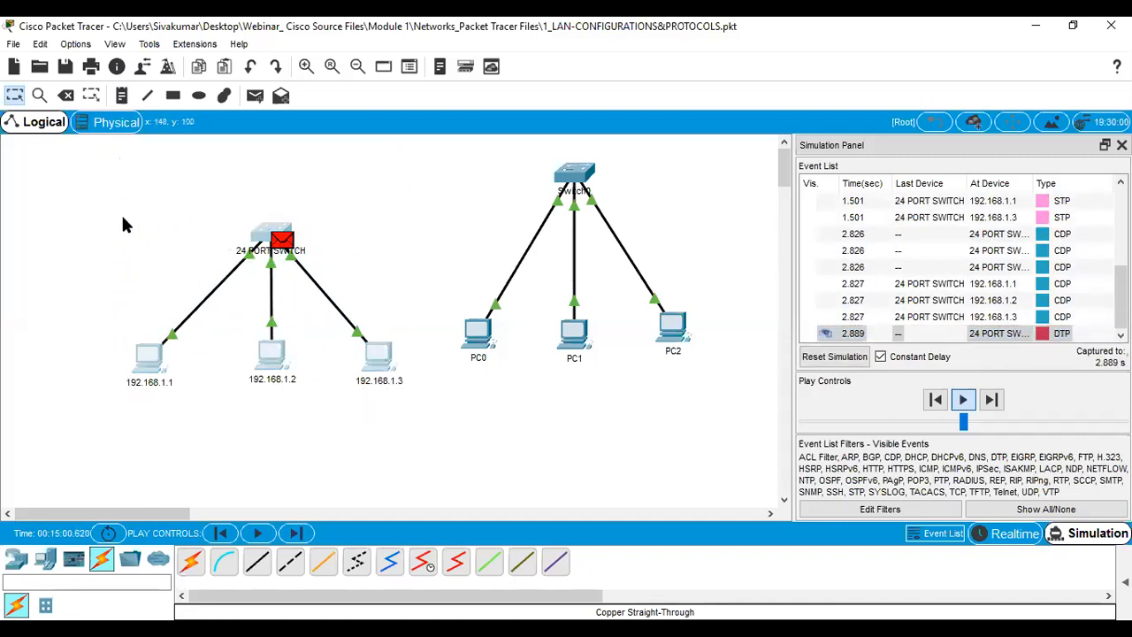
pyautogui.press('Delete')
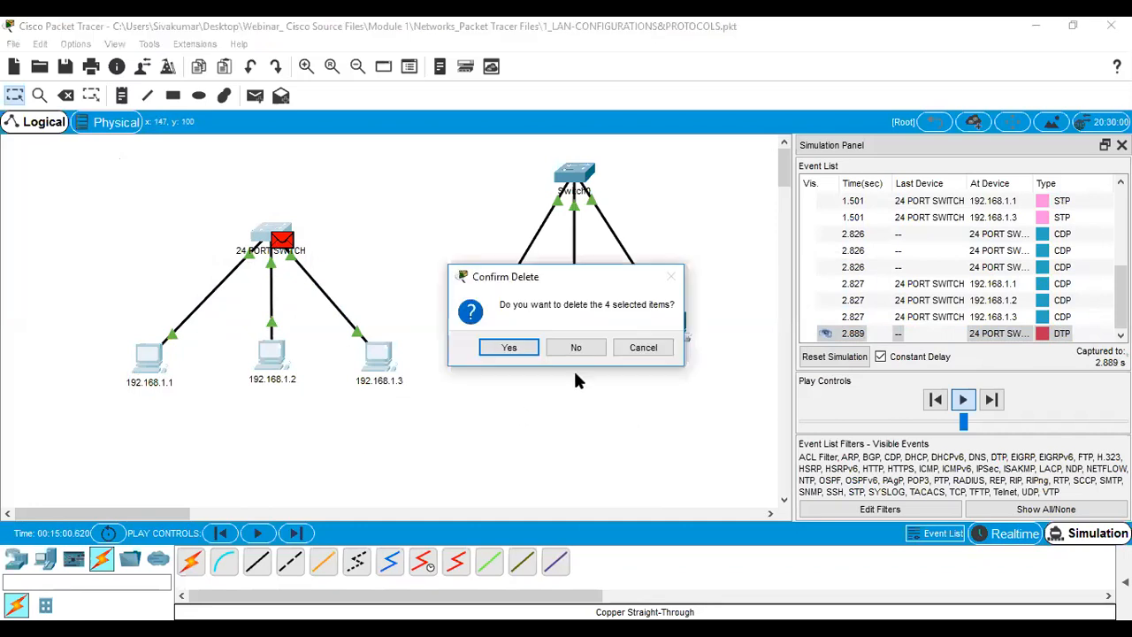
pyautogui.click(509, 347)
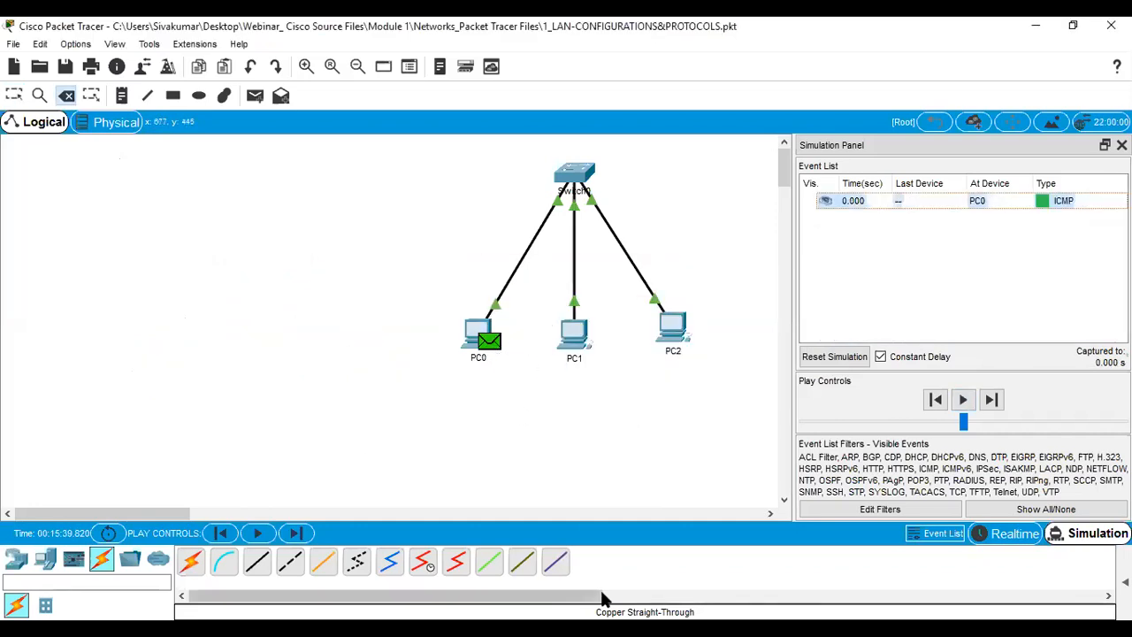
pyautogui.press('Escape')
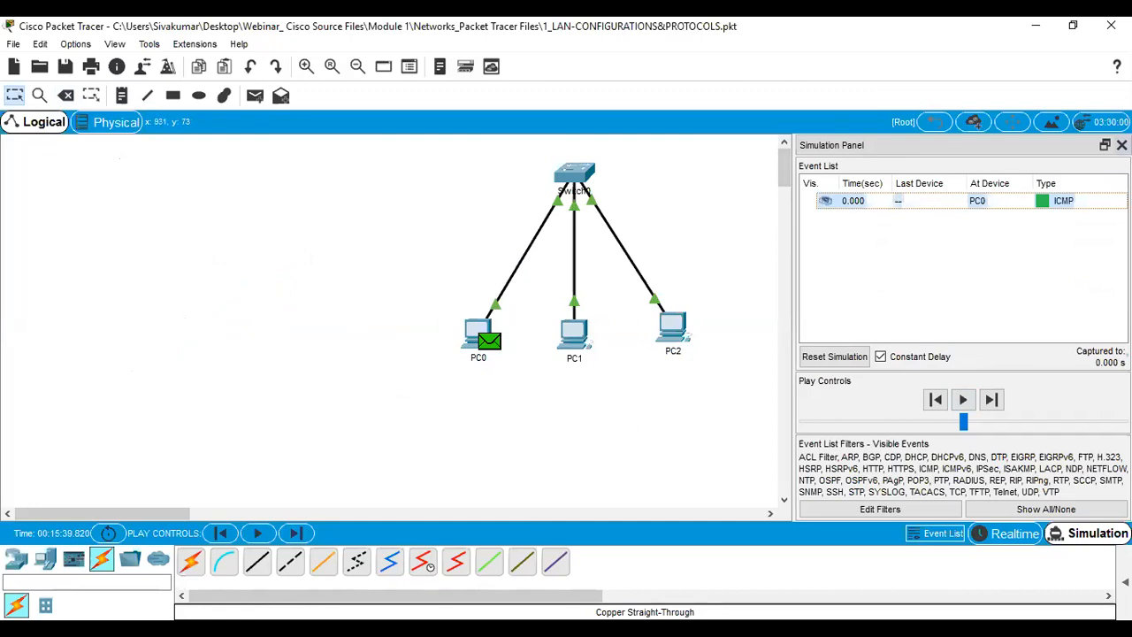
# Hide the simulation event list and delete Switch0, PC0, PC1 and PC2 to empty the workspace.
pyautogui.click(1122, 145)
pyautogui.moveTo(744, 426); pyautogui.dragTo(301, 177)
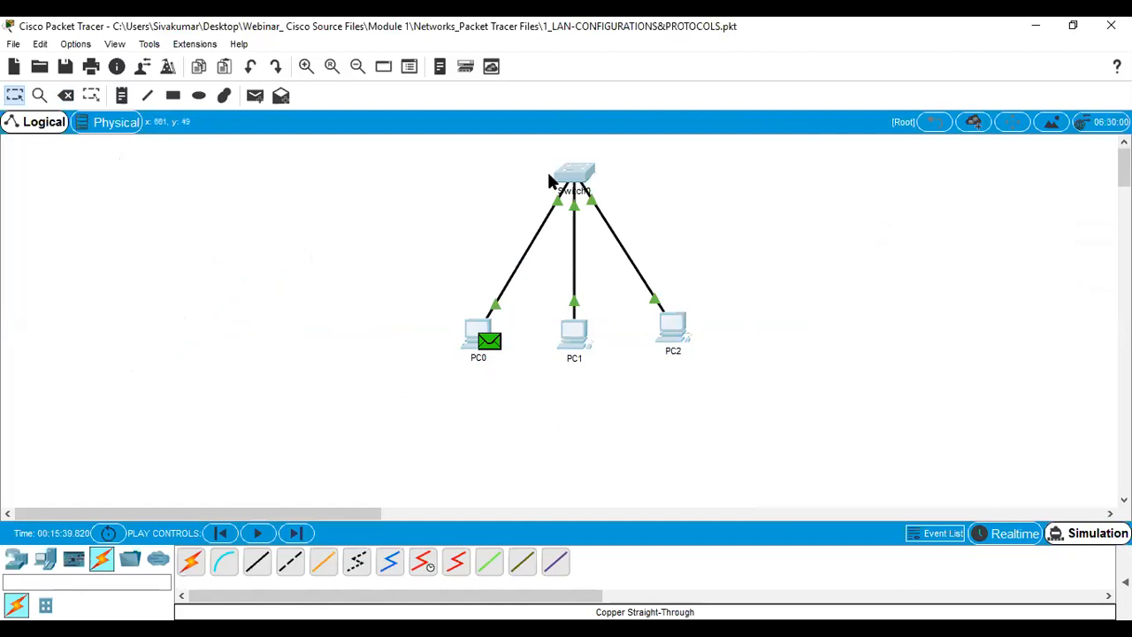
pyautogui.press('Delete')
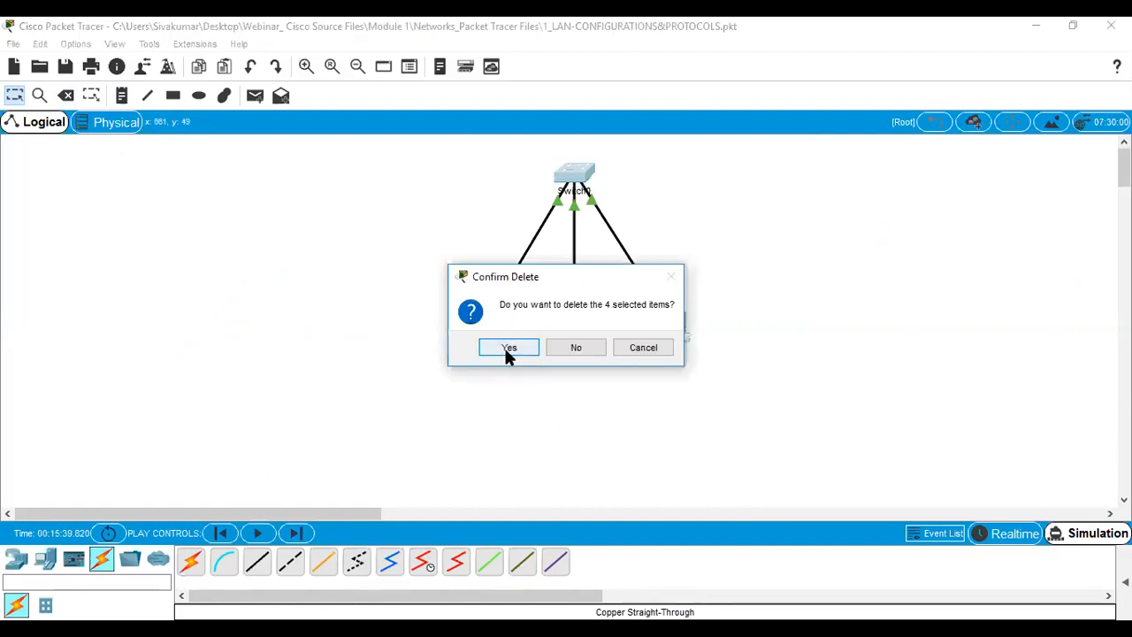
pyautogui.click(508, 348)
pyautogui.press('Escape')
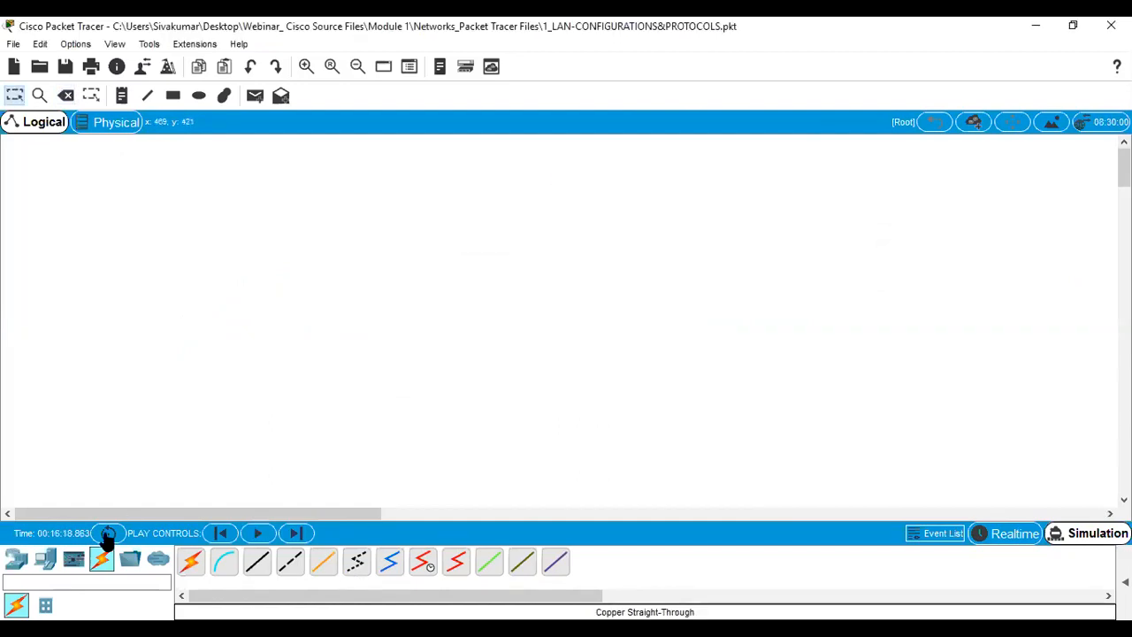
# Place a 2960 switch in the upper middle of the empty workspace.
pyautogui.click(17, 562)
pyautogui.click(45, 604)
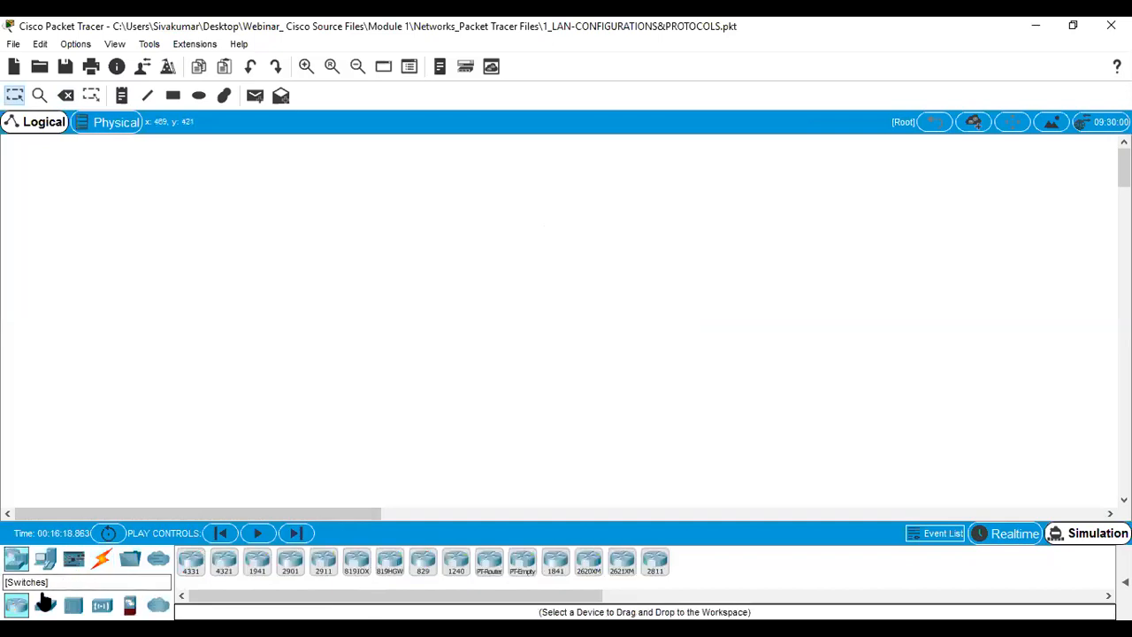
pyautogui.moveTo(203, 570); pyautogui.dragTo(557, 262)
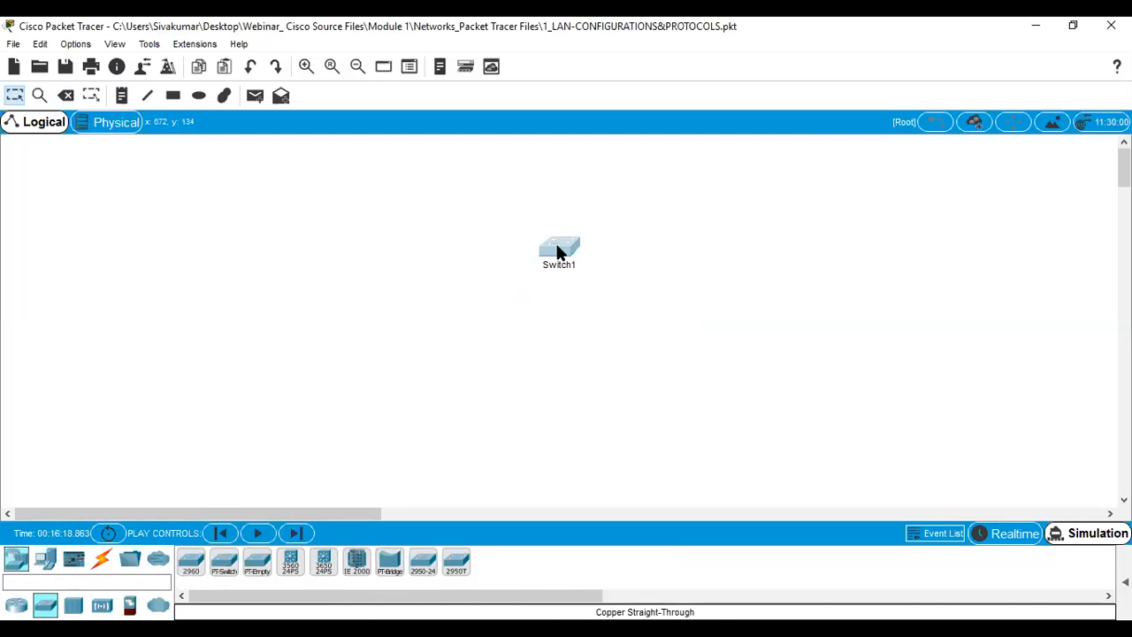
pyautogui.click(559, 251)
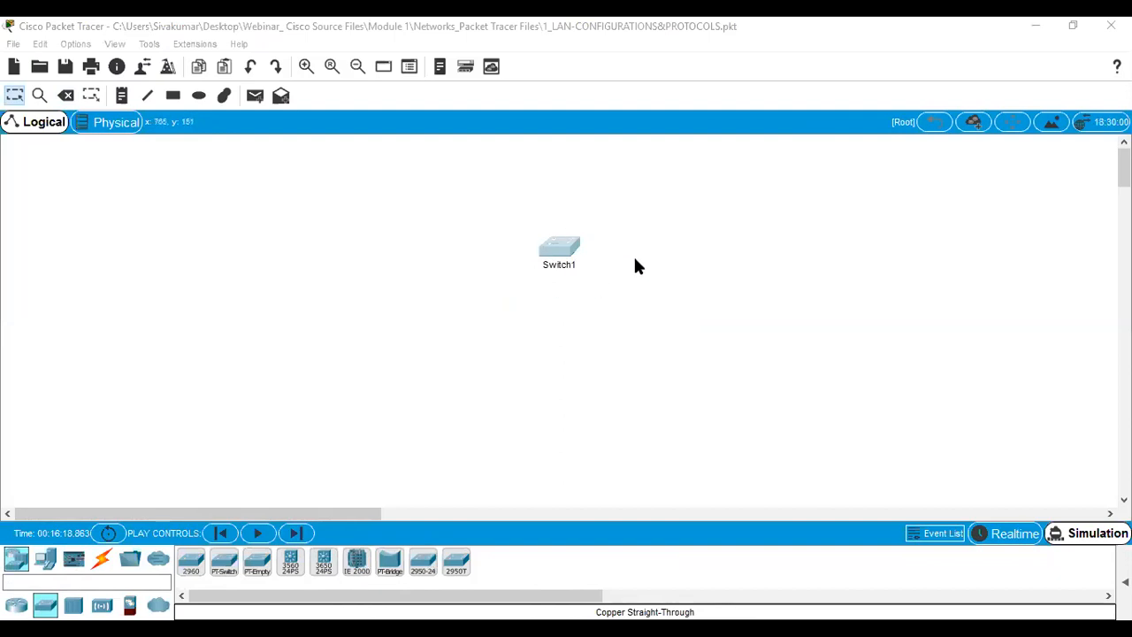
pyautogui.click(557, 254)
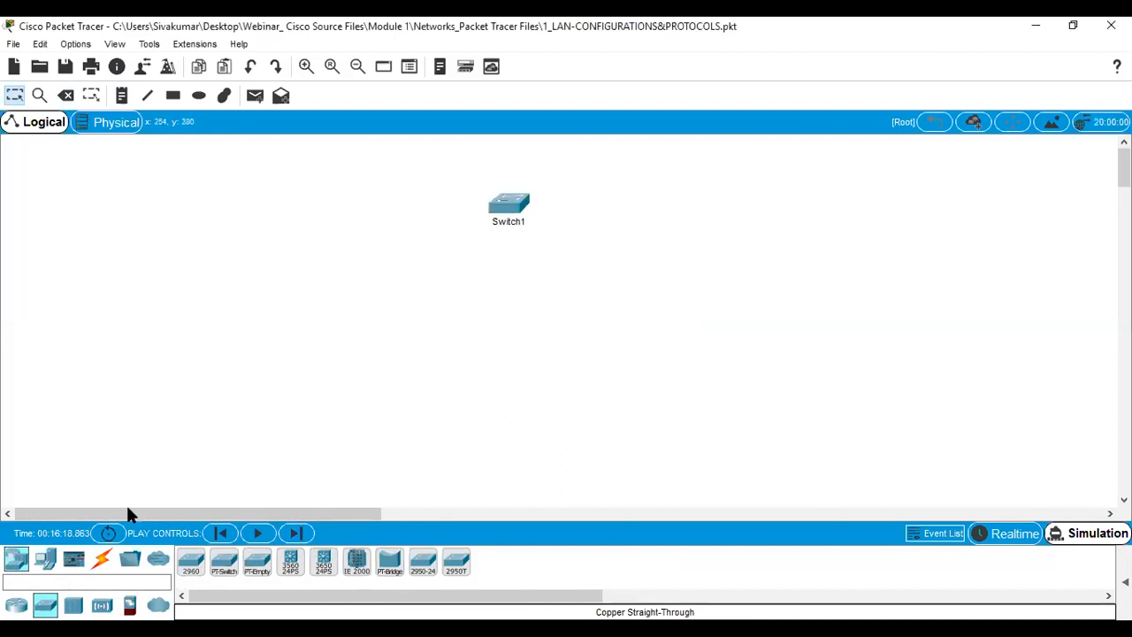
# Place three PCs side by side, below and to the left of Switch1.
pyautogui.click(42, 566)
pyautogui.click(200, 564)
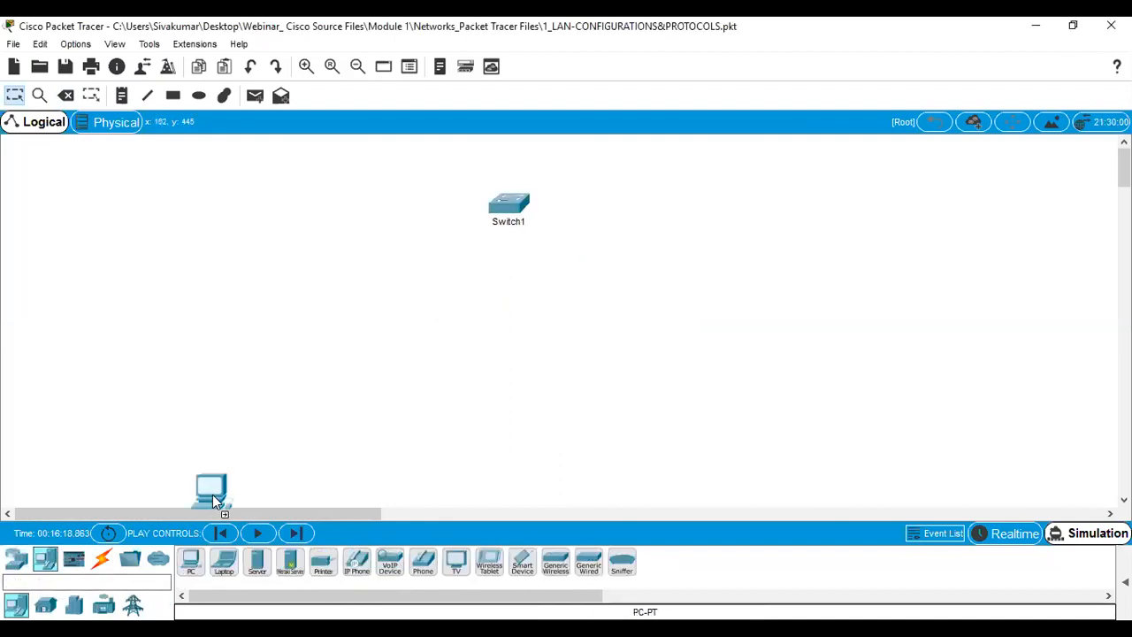
pyautogui.click(316, 365)
pyautogui.click(225, 559)
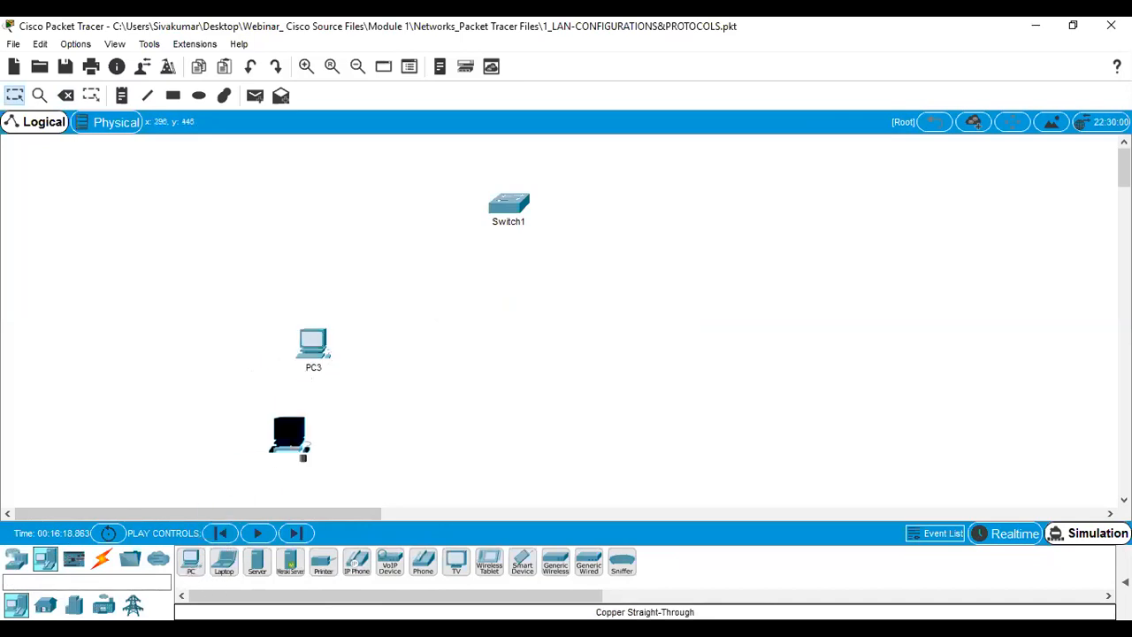
pyautogui.click(378, 380)
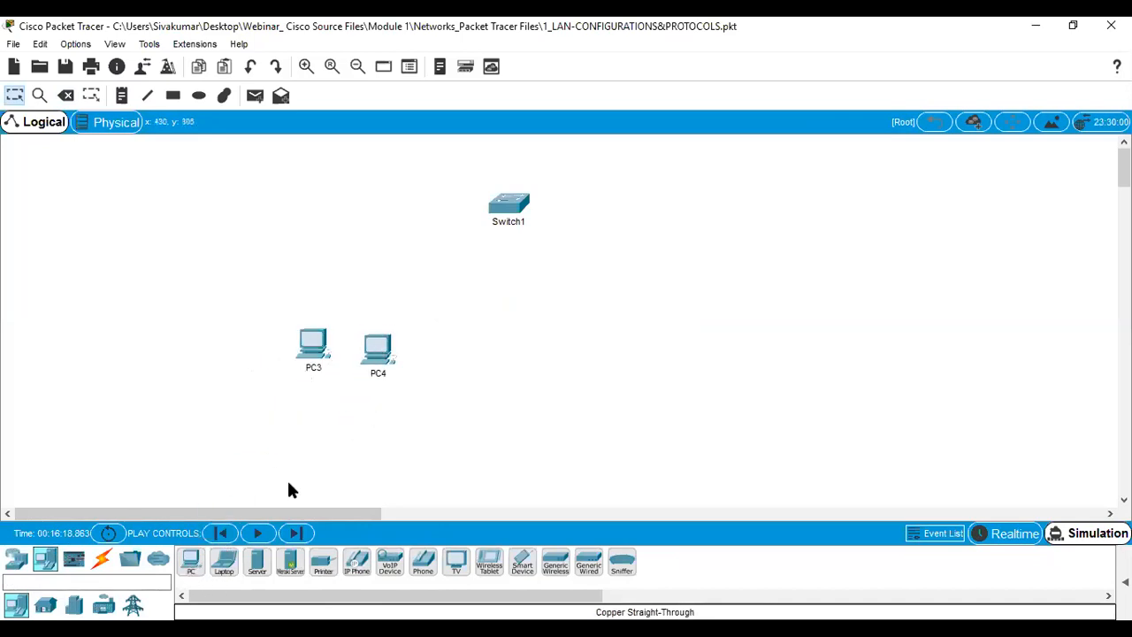
pyautogui.click(191, 559)
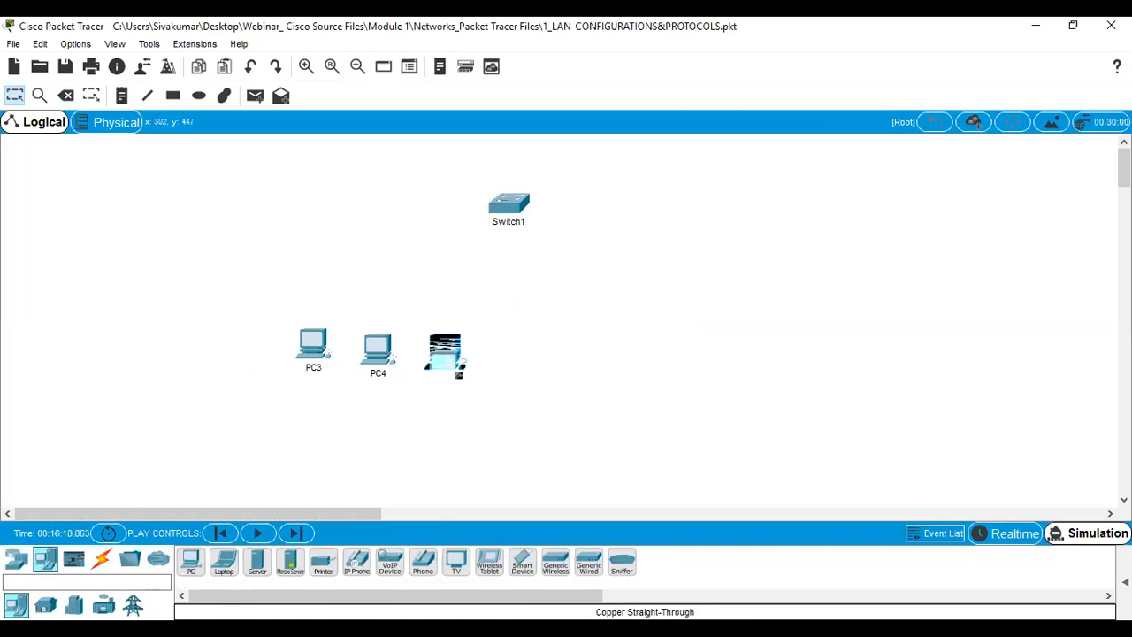
# Place three more PCs in the same row on the right and centre Switch1 above the two groups.
pyautogui.moveTo(320, 541); pyautogui.dragTo(611, 354)
pyautogui.moveTo(201, 566); pyautogui.dragTo(684, 362)
pyautogui.moveTo(188, 560); pyautogui.dragTo(766, 363)
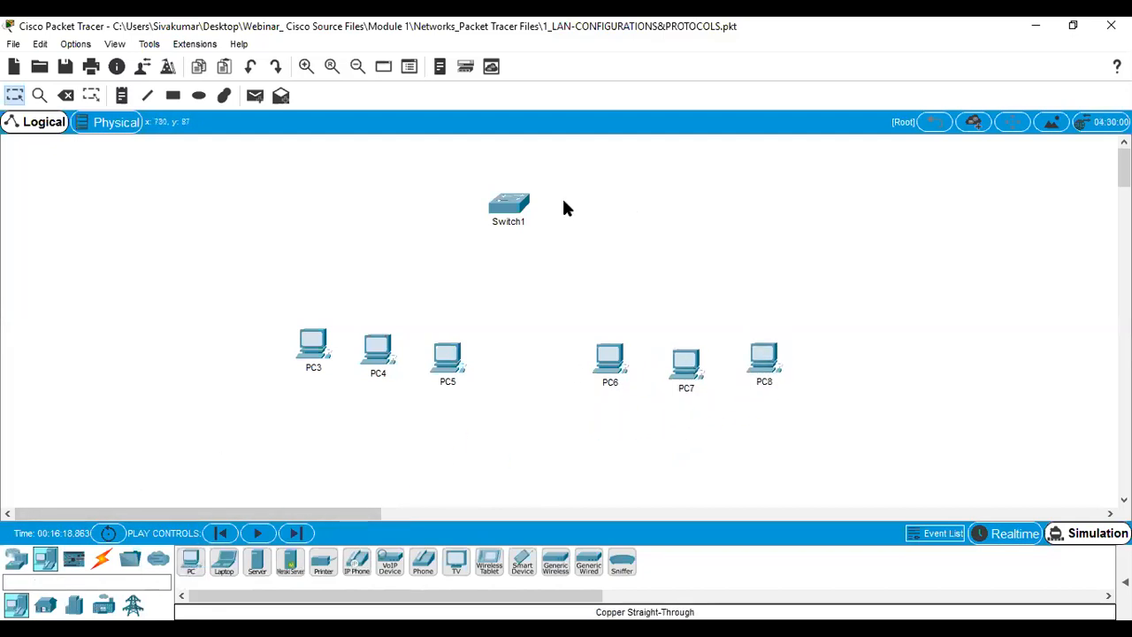
pyautogui.moveTo(523, 203); pyautogui.dragTo(556, 182)
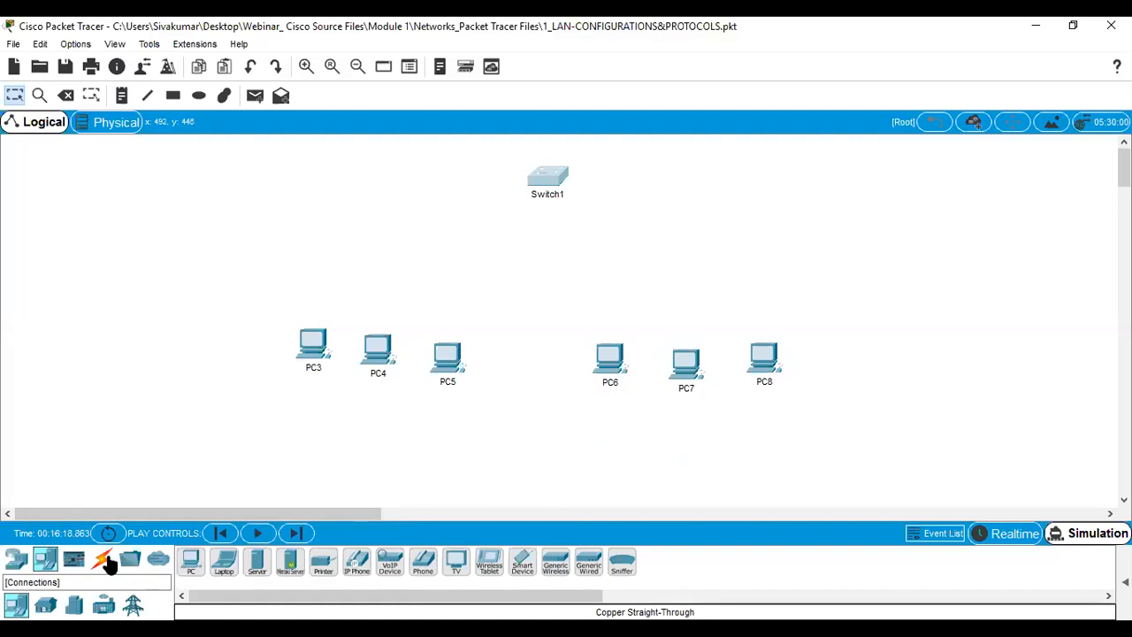
# Connect a FastEthernet port of Switch1 to FastEthernet0 of PC3 with a copper straight-through cable.
pyautogui.click(103, 560)
pyautogui.click(262, 569)
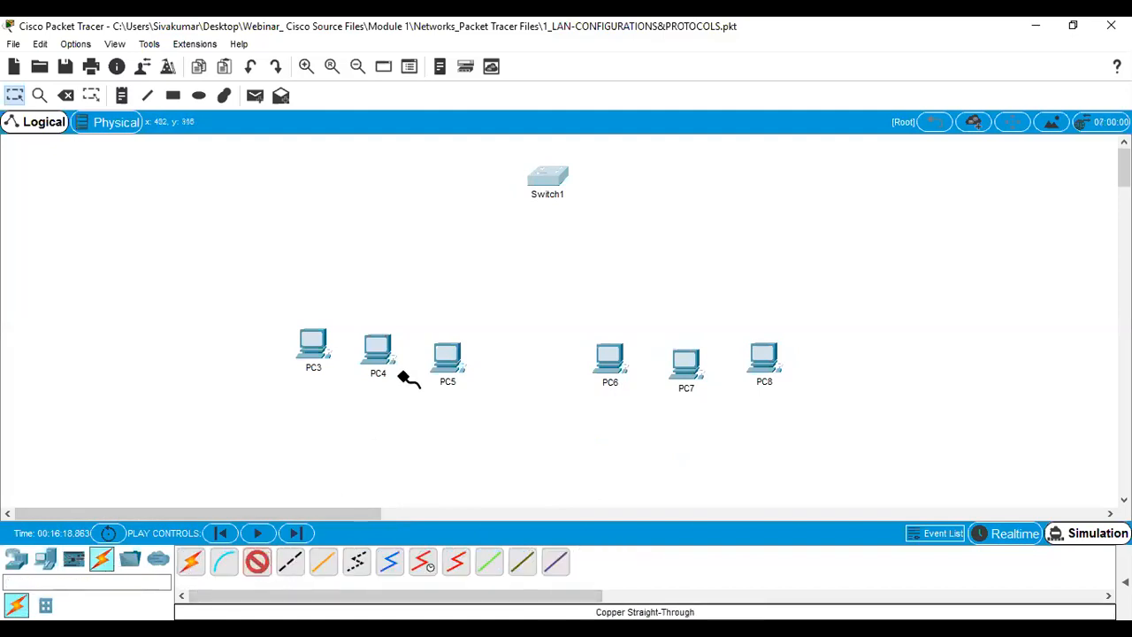
pyautogui.click(550, 172)
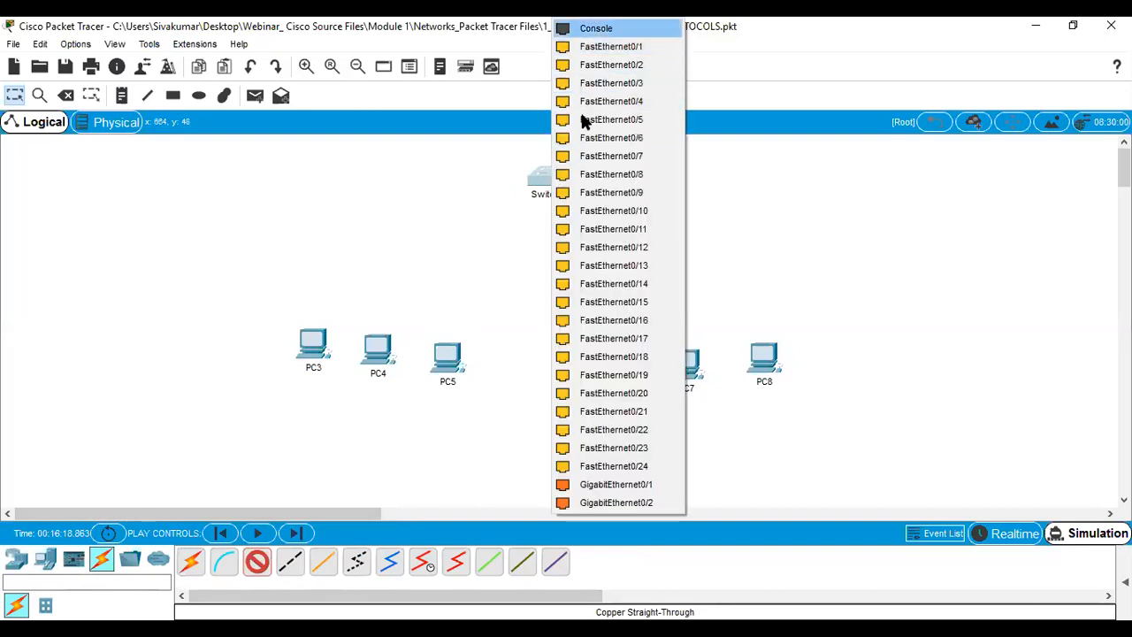
pyautogui.click(582, 115)
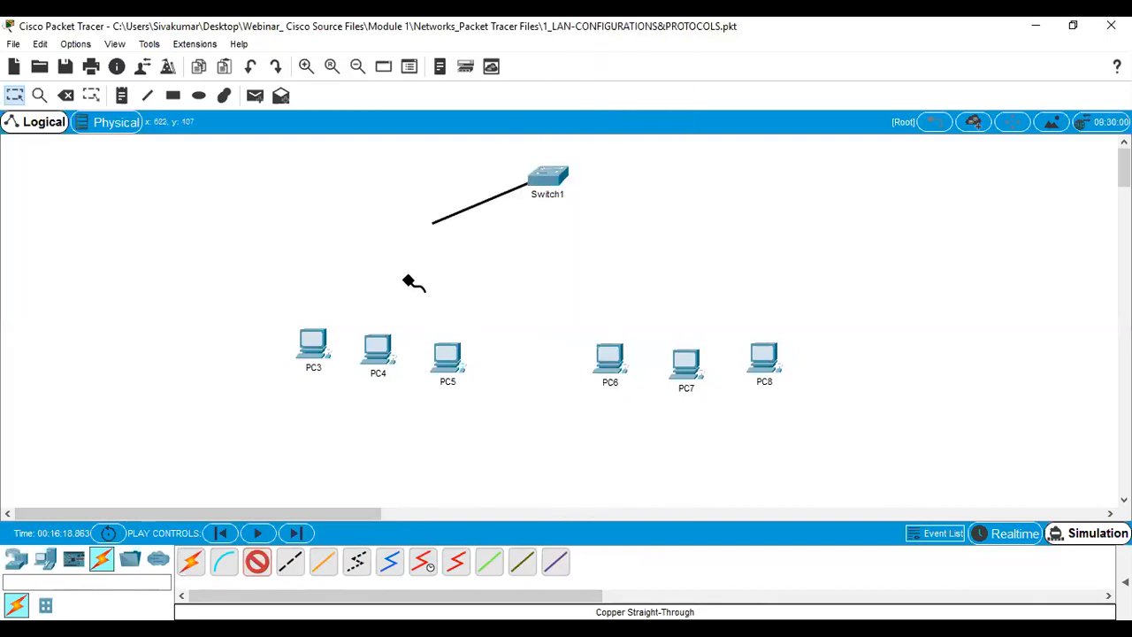
pyautogui.click(314, 347)
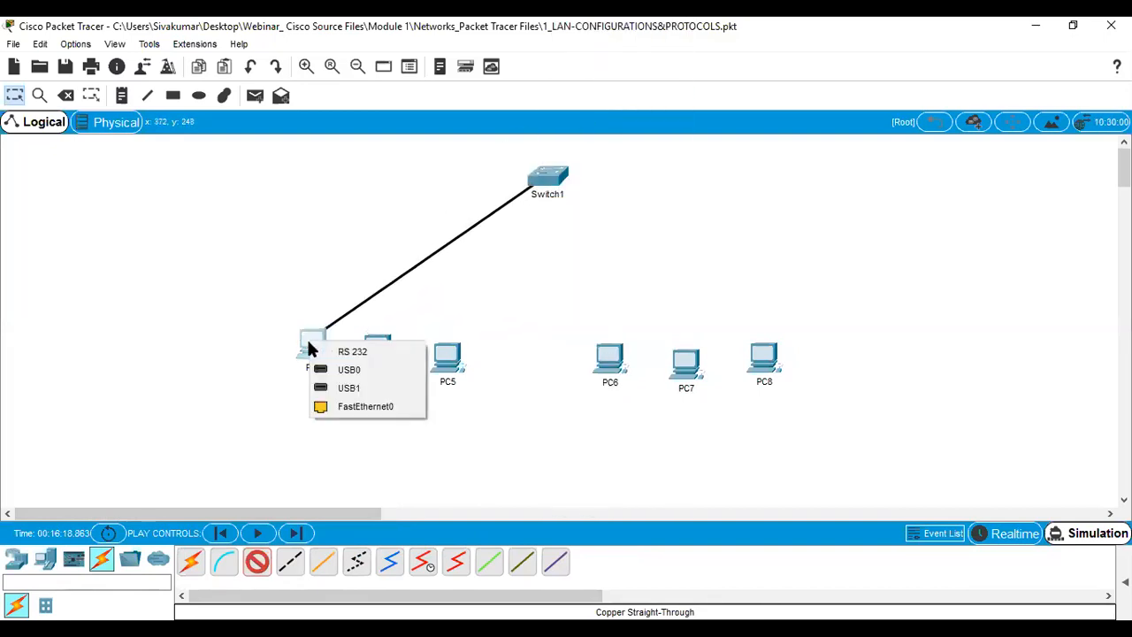
pyautogui.click(319, 405)
# Connect a free FastEthernet port of Switch1 to FastEthernet0 of PC4 with a copper straight-through cable.
pyautogui.click(256, 561)
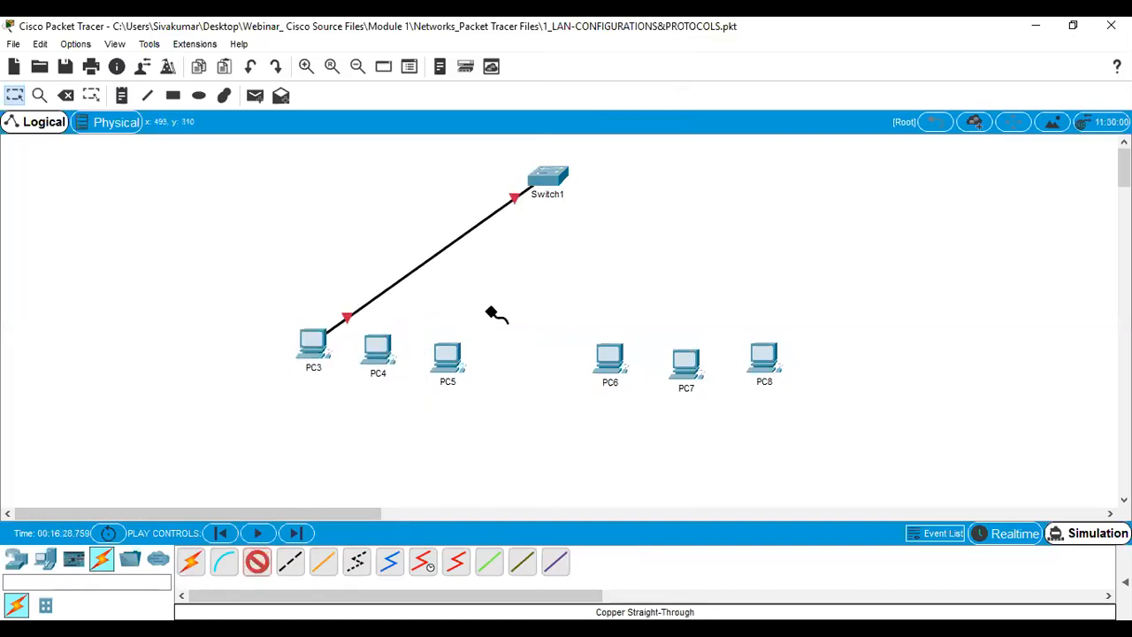
pyautogui.click(544, 177)
pyautogui.click(571, 181)
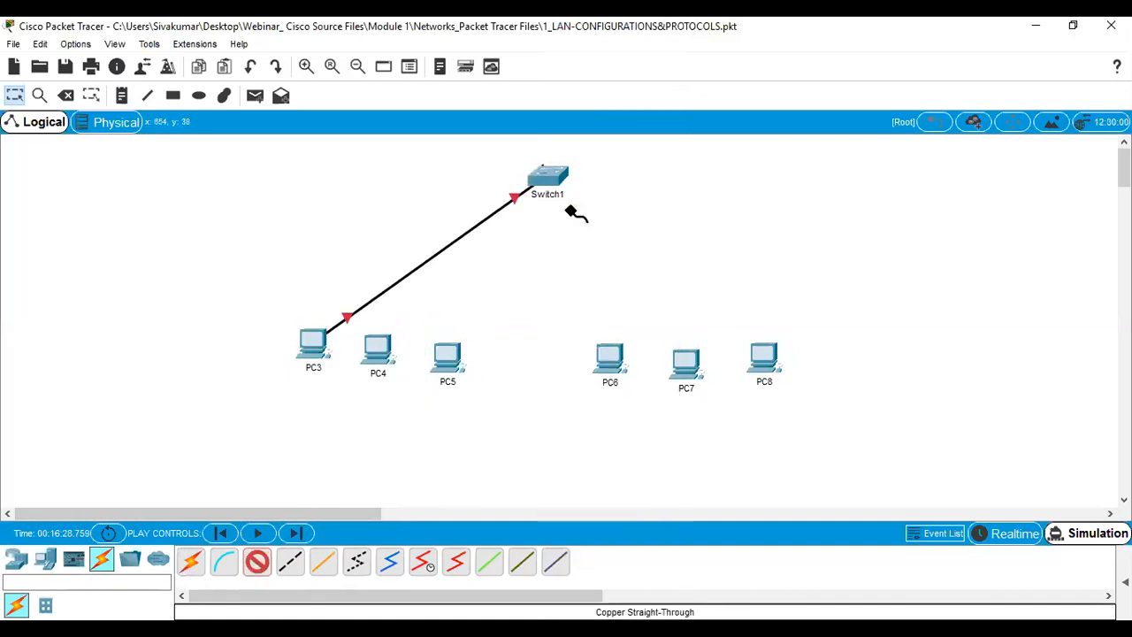
pyautogui.click(381, 348)
pyautogui.click(392, 410)
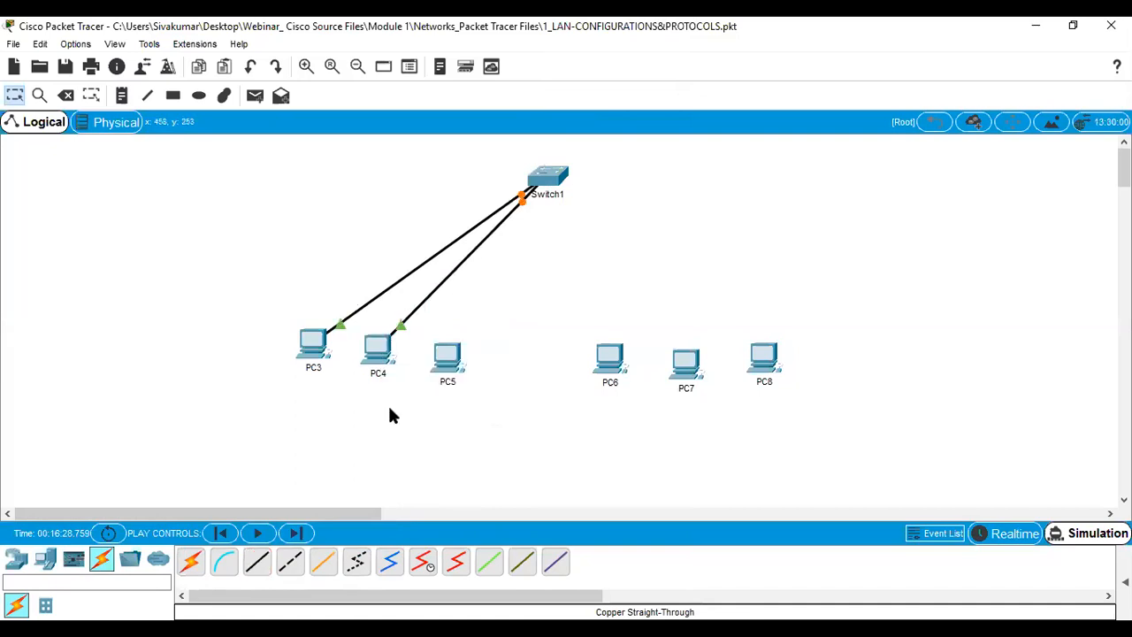
# Connect a free FastEthernet port of Switch1 to FastEthernet0 of PC5 with a copper straight-through cable.
pyautogui.click(259, 562)
pyautogui.click(557, 187)
pyautogui.click(570, 202)
pyautogui.click(439, 352)
pyautogui.click(460, 411)
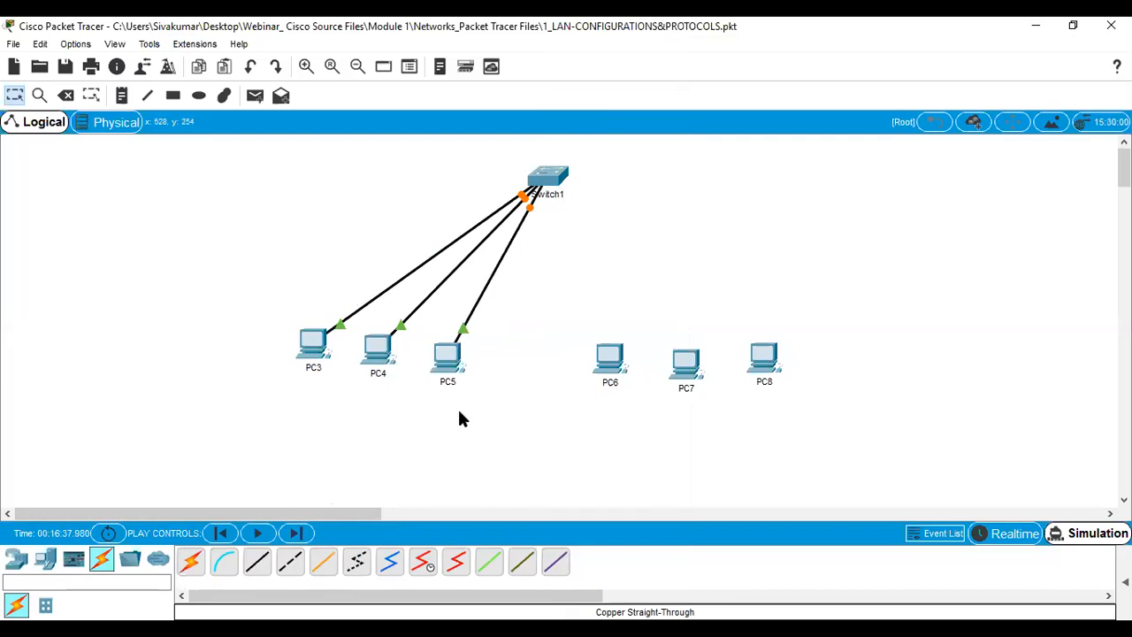
# Connect a free FastEthernet port of Switch1 to FastEthernet0 of PC6 with a copper straight-through cable.
pyautogui.click(259, 566)
pyautogui.click(552, 183)
pyautogui.click(573, 202)
pyautogui.click(610, 359)
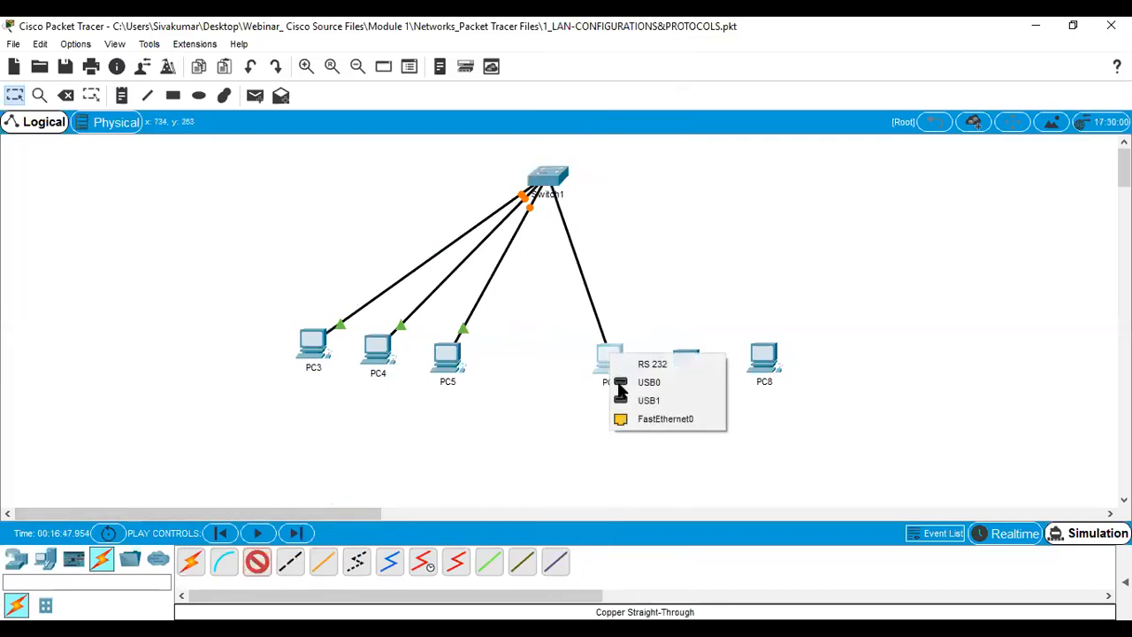
pyautogui.click(642, 420)
# Connect a free FastEthernet port of Switch1 to FastEthernet0 of PC7 with a copper straight-through cable.
pyautogui.click(256, 563)
pyautogui.click(559, 177)
pyautogui.click(572, 201)
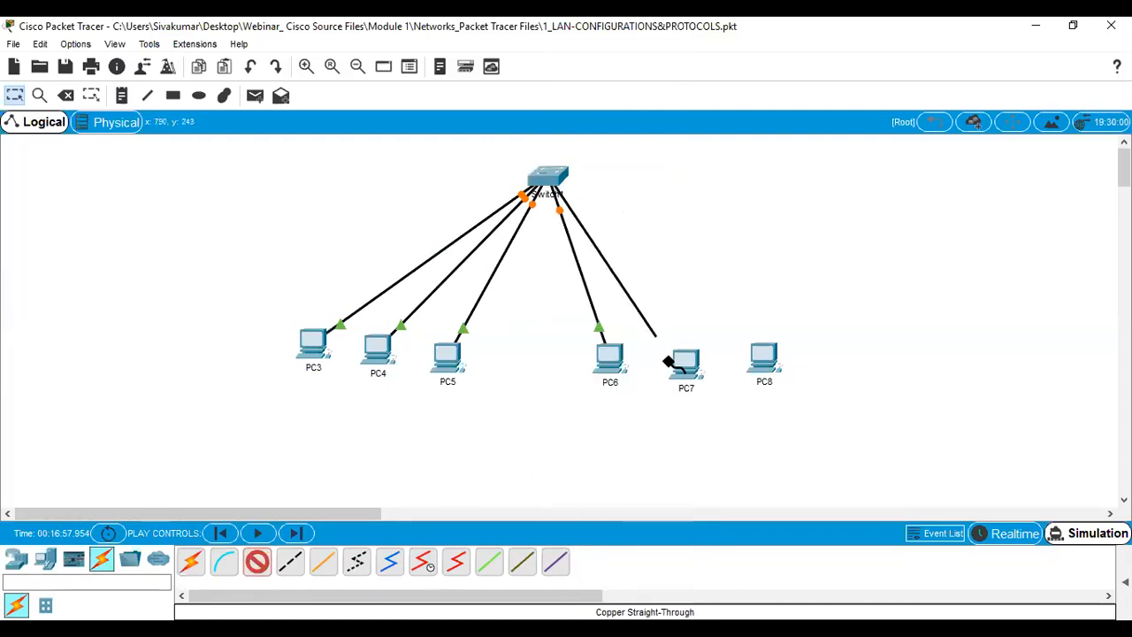
pyautogui.click(687, 362)
pyautogui.click(720, 420)
# Connect FastEthernet0/6 of Switch1 to FastEthernet0 of PC8 with a copper straight-through cable.
pyautogui.click(257, 563)
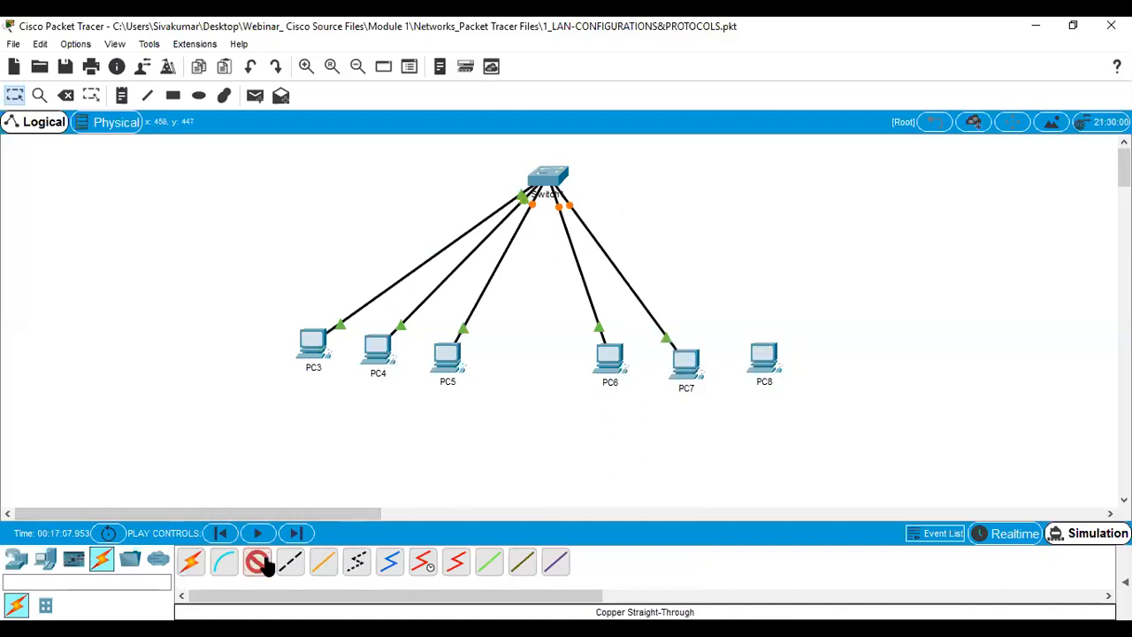
pyautogui.click(550, 174)
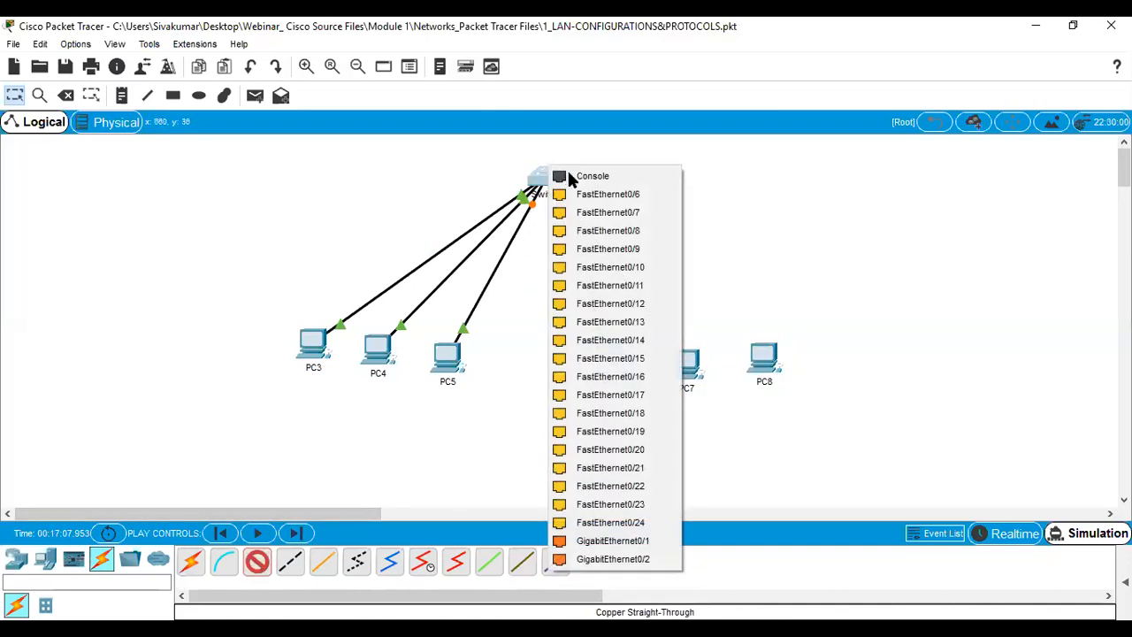
pyautogui.click(594, 192)
pyautogui.click(760, 356)
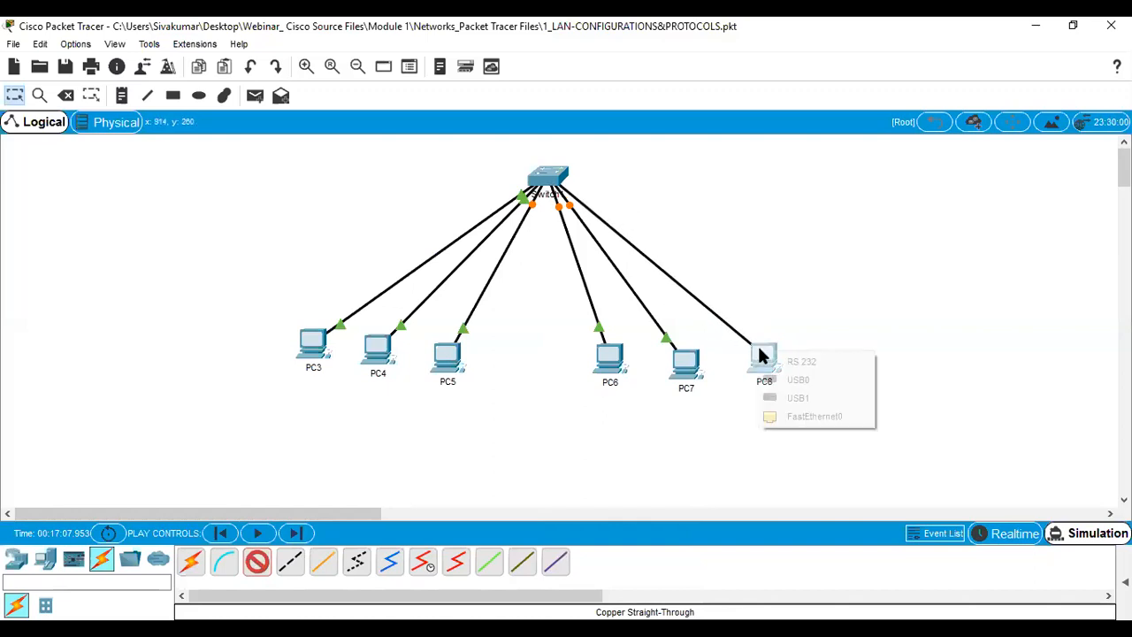
pyautogui.click(793, 420)
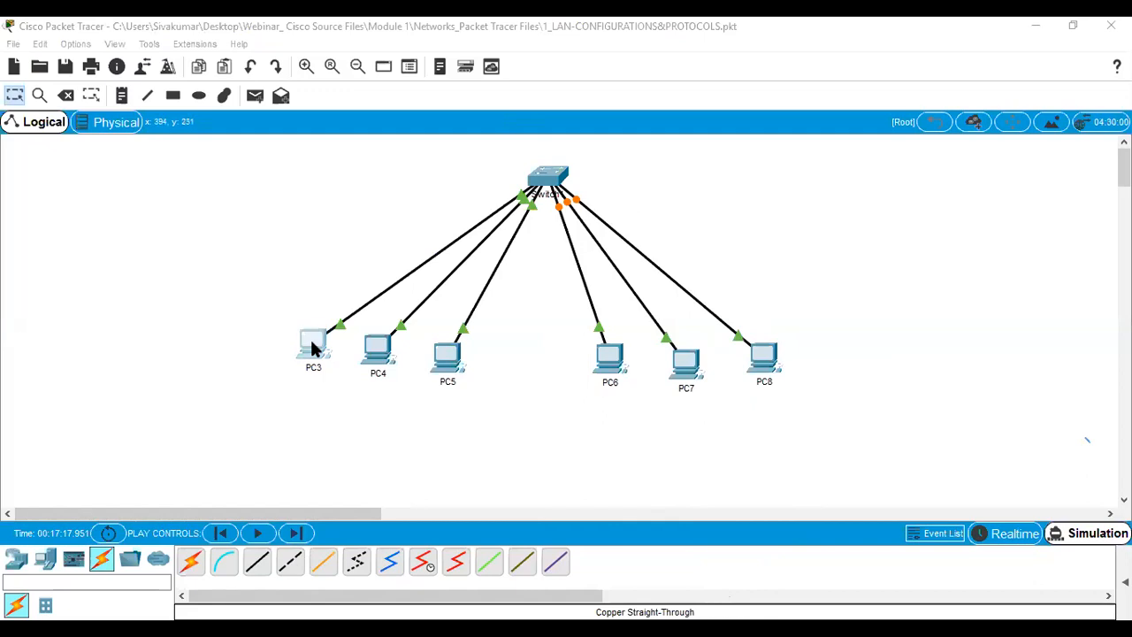
pyautogui.moveTo(993, 423); pyautogui.dragTo(1060, 360)
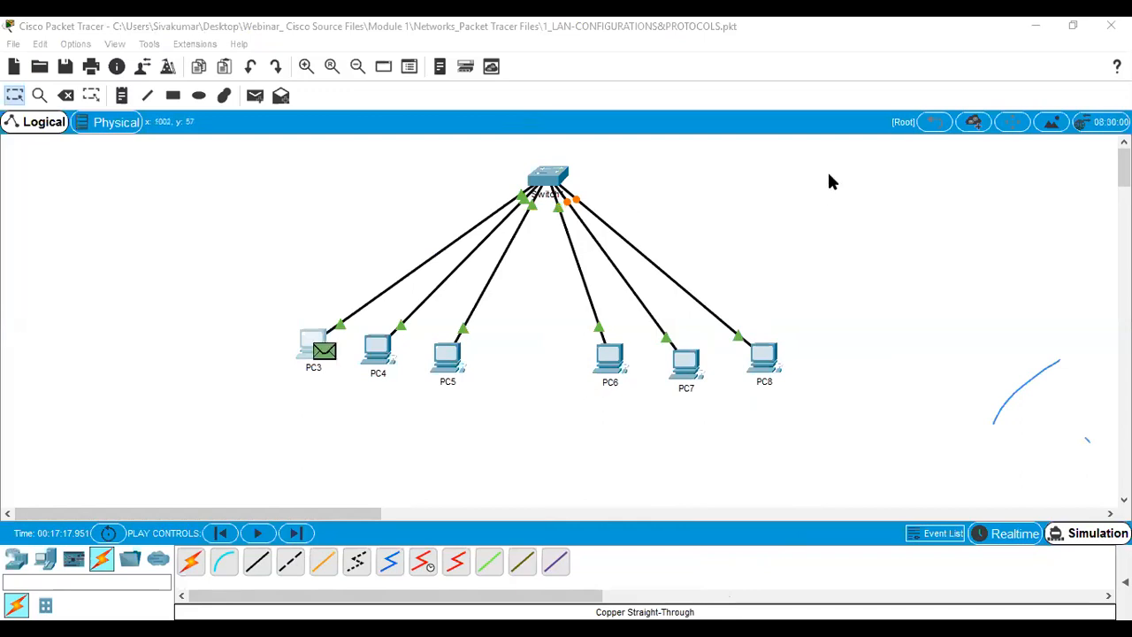
# Return to real-time mode and assign PC4 the static IP address 10.0.0.2 with the default subnet mask.
pyautogui.hotkey('shift', 'r')
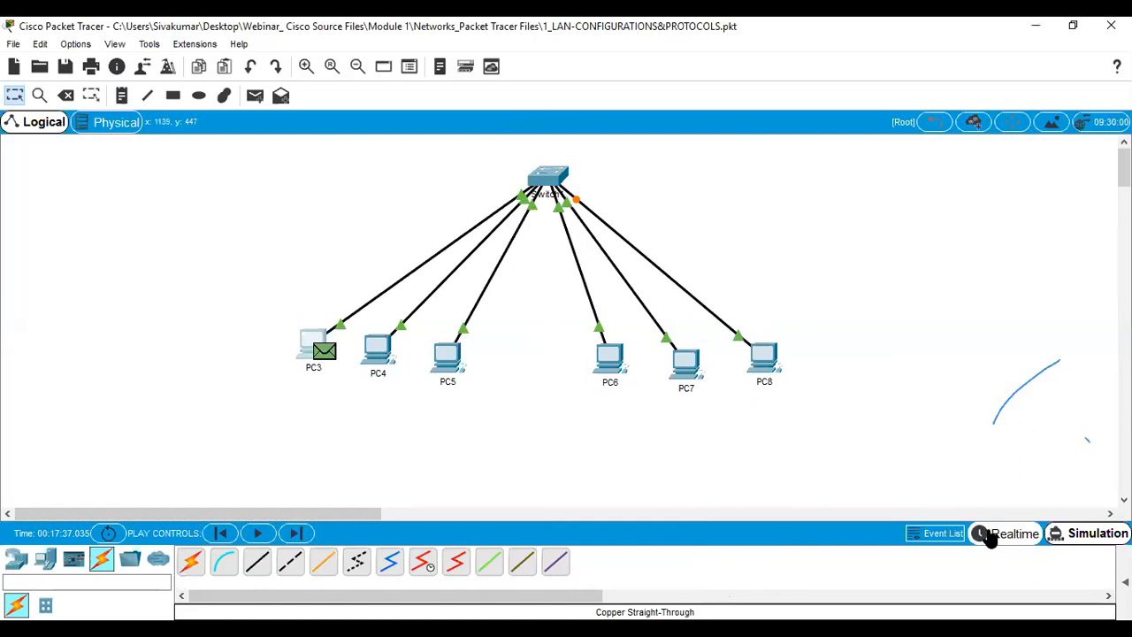
pyautogui.click(375, 349)
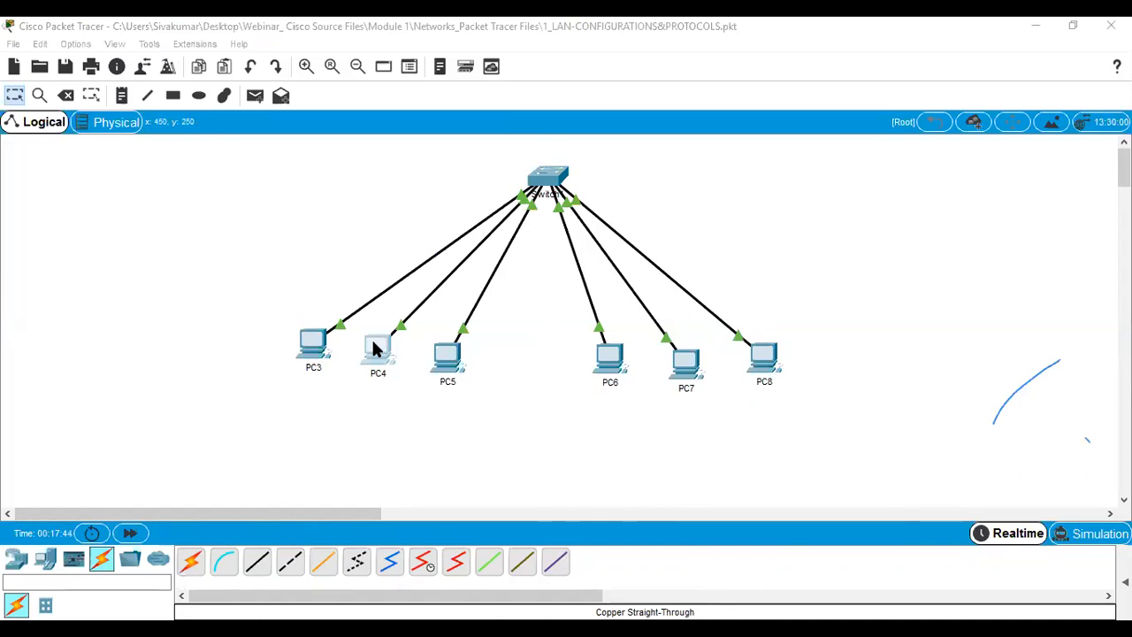
pyautogui.click(373, 348)
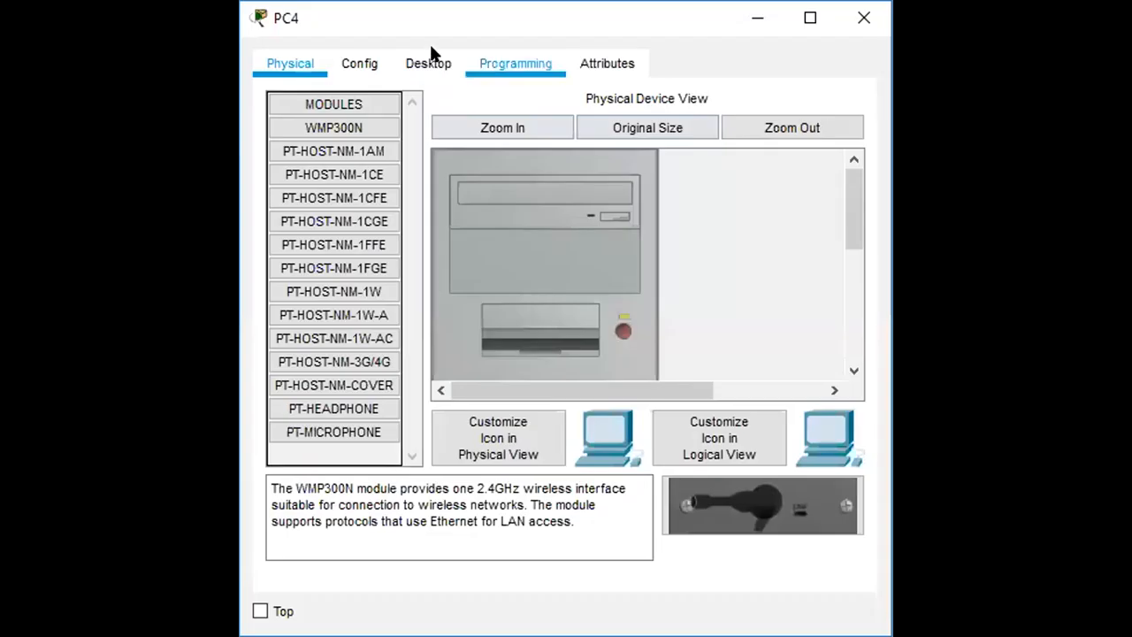
pyautogui.click(433, 62)
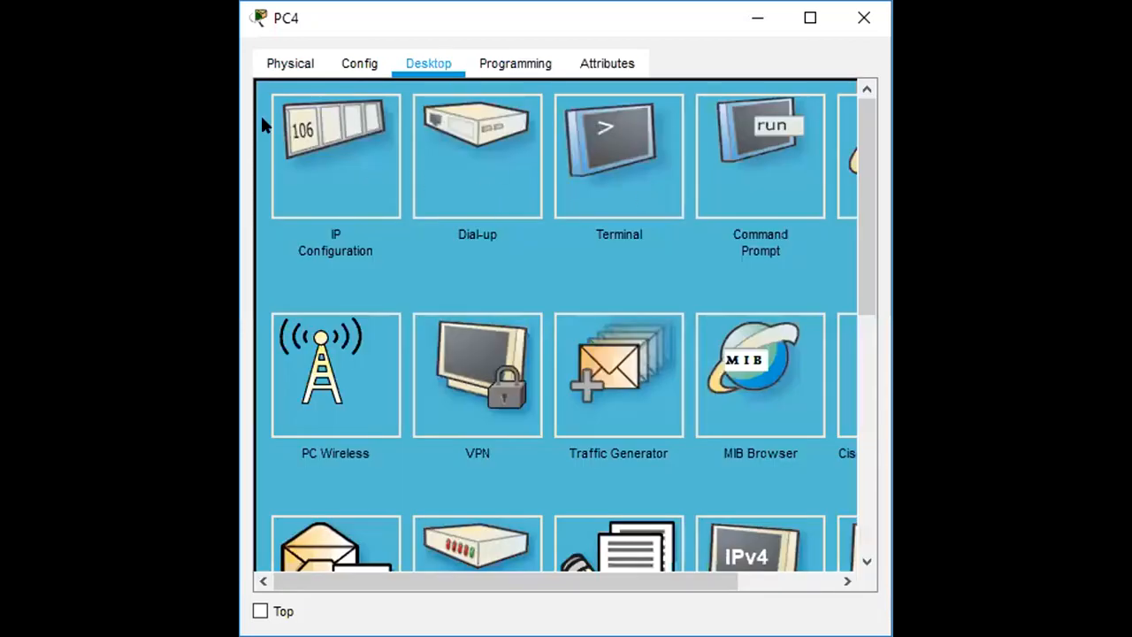
pyautogui.click(308, 138)
pyautogui.click(459, 226)
pyautogui.write('10.0.0.')
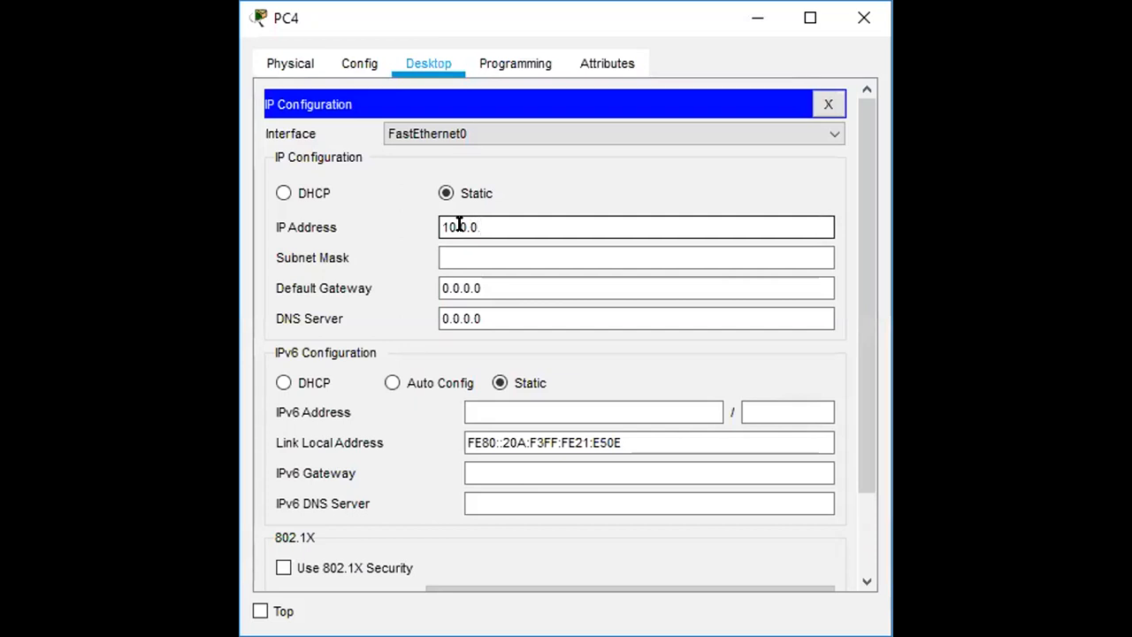
pyautogui.write('2')
pyautogui.click(470, 226)
pyautogui.click(492, 254)
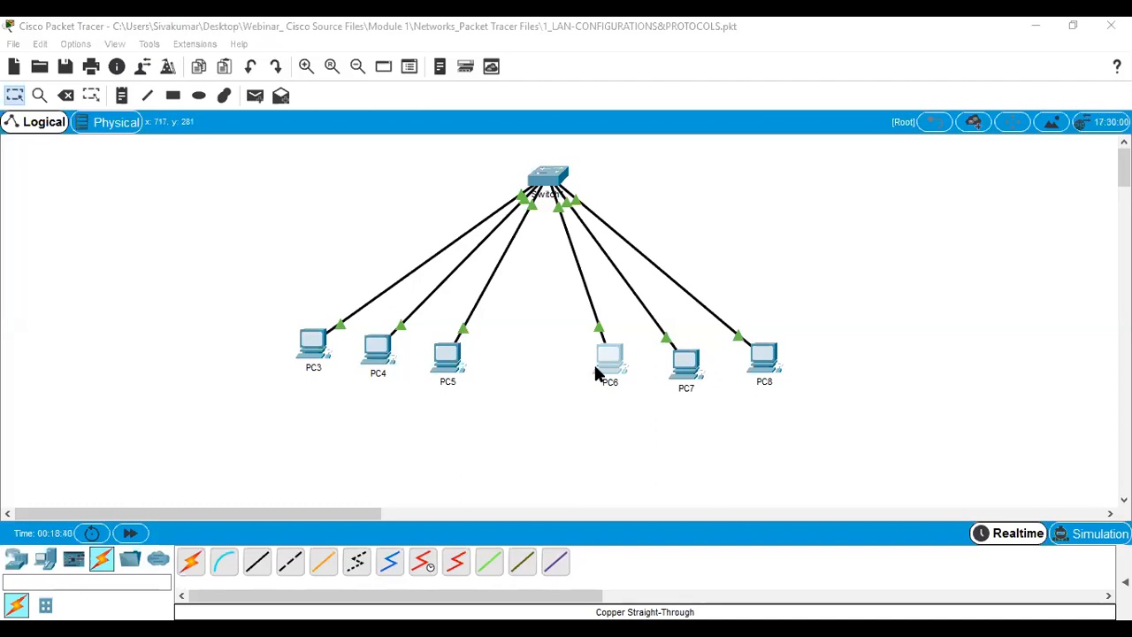
# Open PC6, PC3, PC4 and PC5 in turn to review their configuration.
pyautogui.click(596, 373)
pyautogui.click(607, 374)
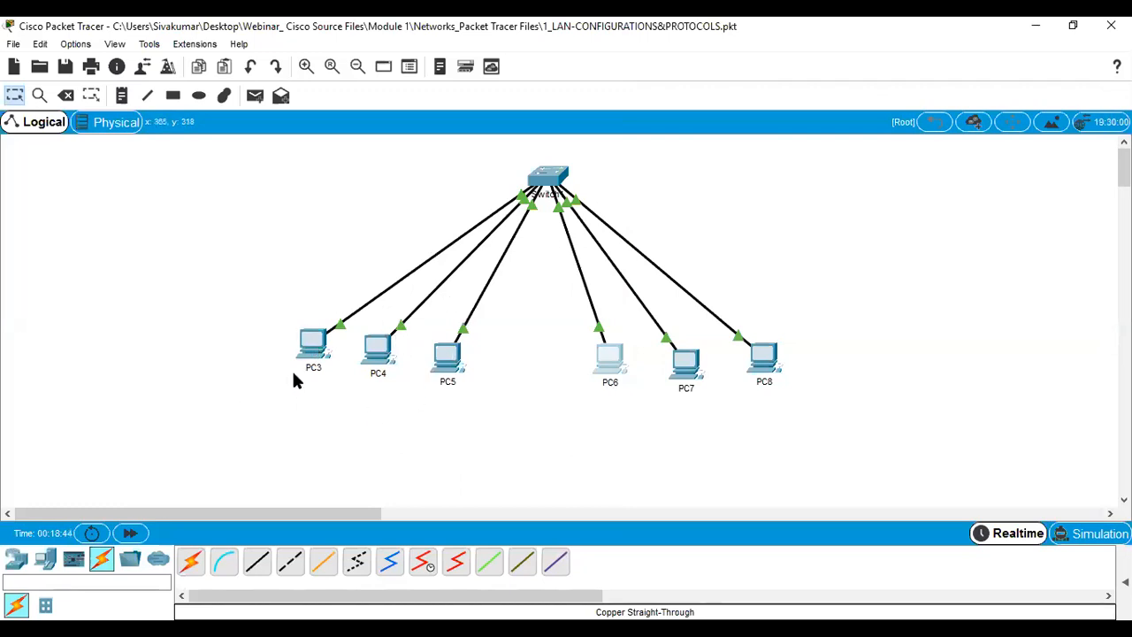
pyautogui.click(312, 347)
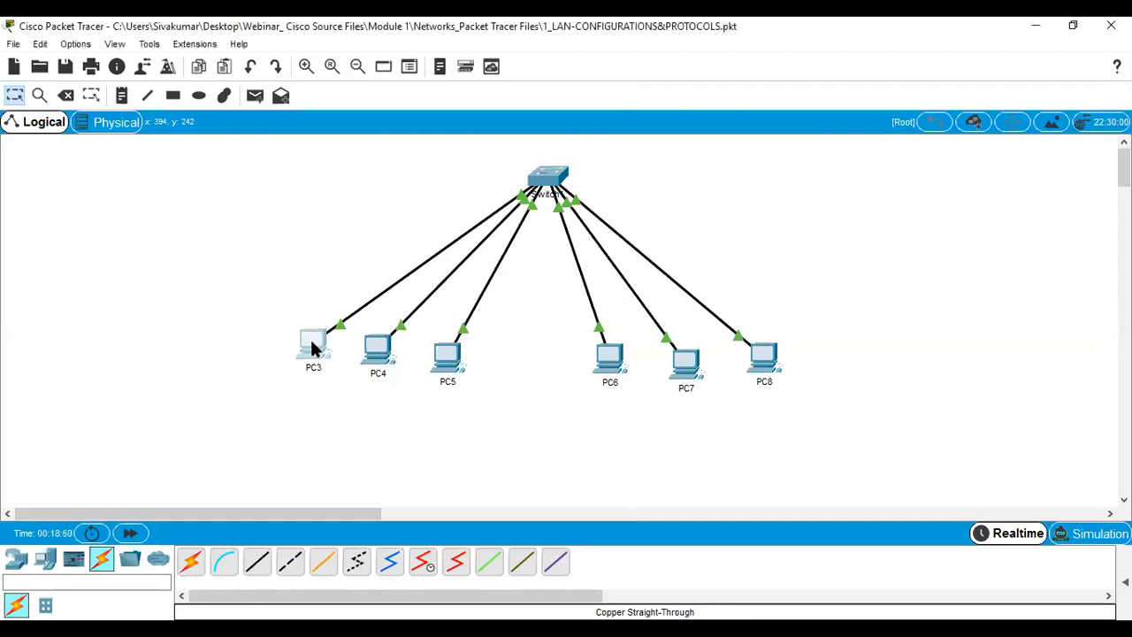
pyautogui.click(370, 355)
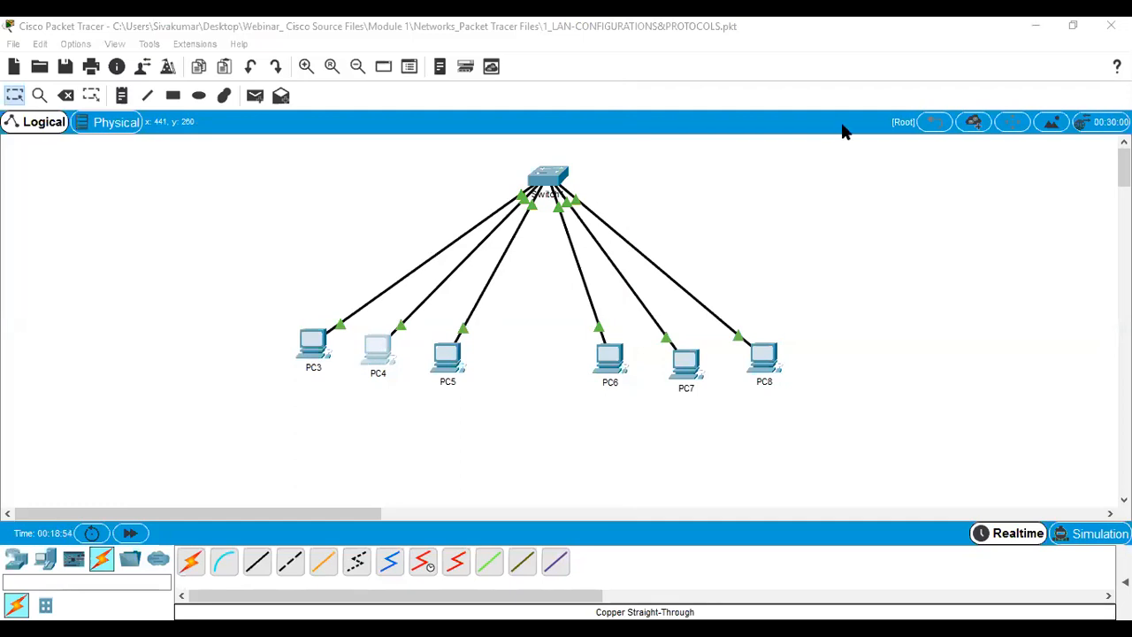
pyautogui.click(454, 365)
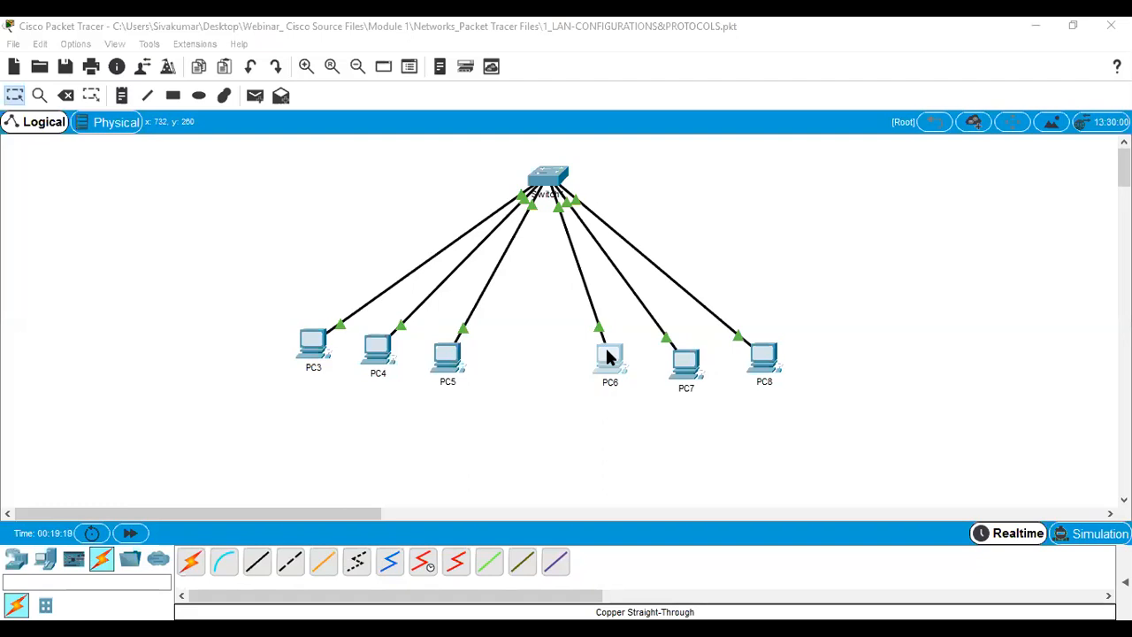
# Check PC6's IP configuration and assign PC7 the static IP address 20.0.0.2 with the default subnet mask.
pyautogui.click(607, 356)
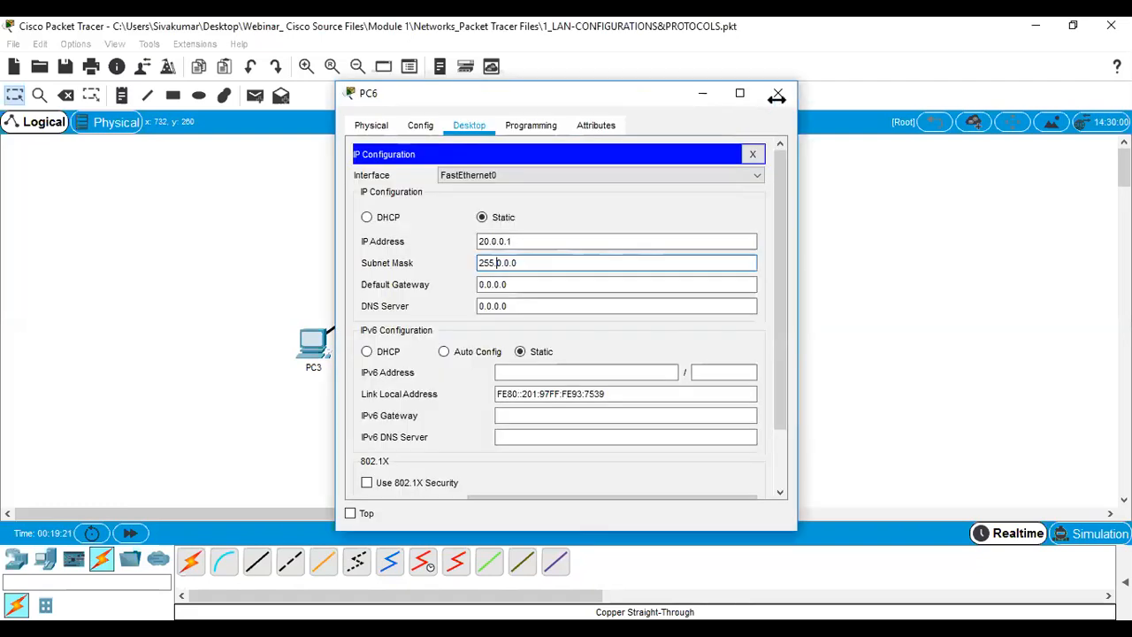
pyautogui.click(778, 94)
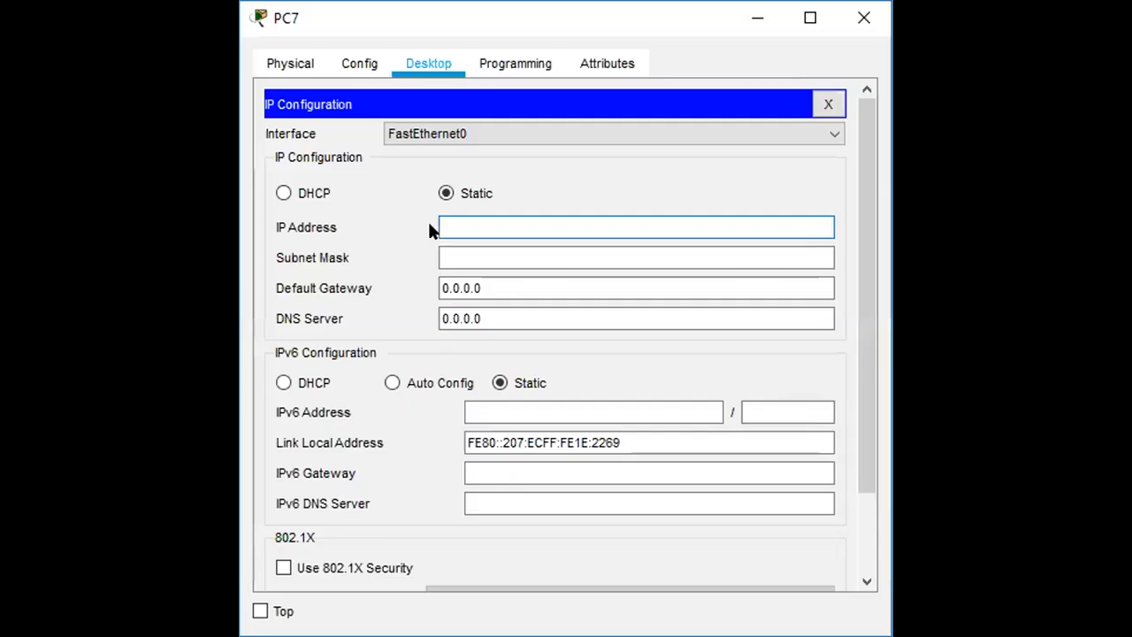
pyautogui.click(498, 230)
pyautogui.write('20.0.0.2')
pyautogui.click(498, 255)
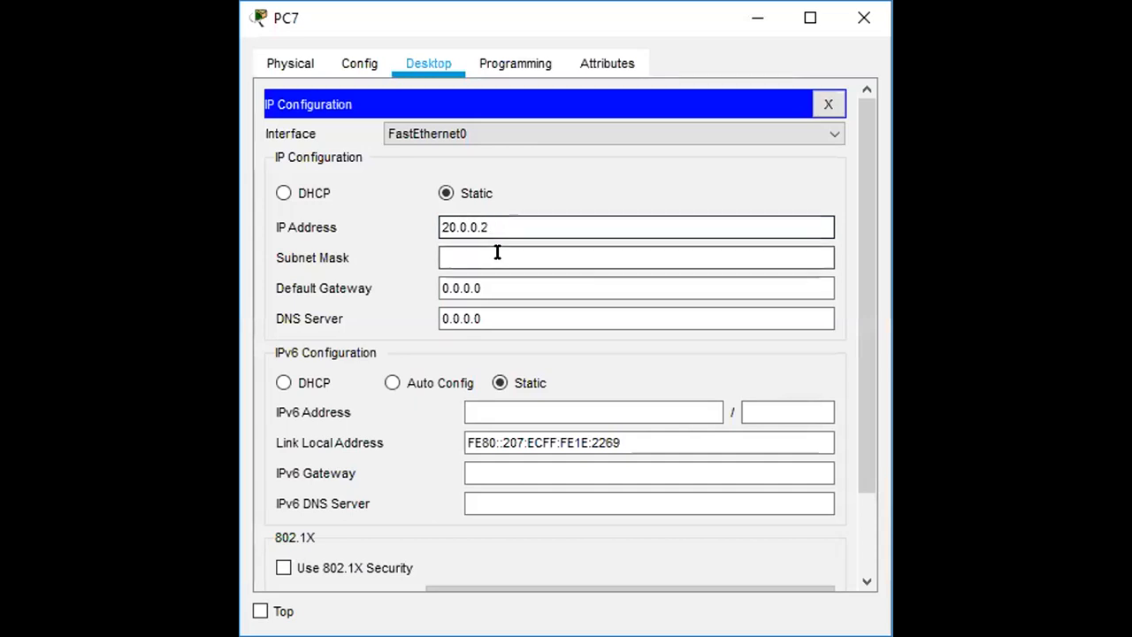
pyautogui.click(850, 31)
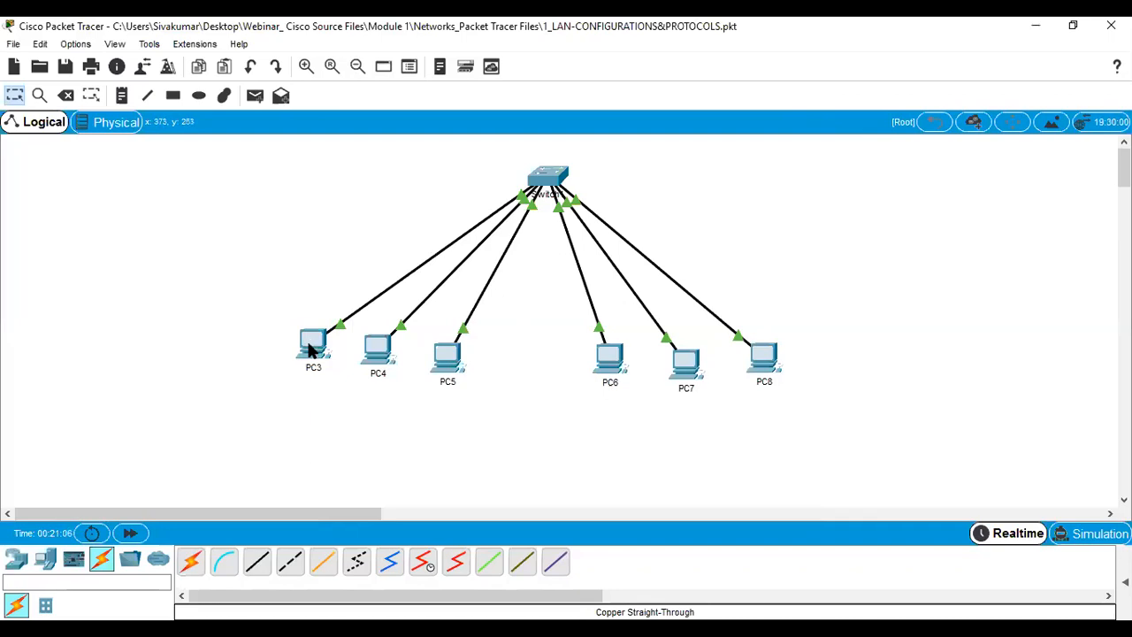
# Inspect the port and IP address summaries of PC3 through PC8 in the workspace.
pyautogui.moveTo(310, 346)
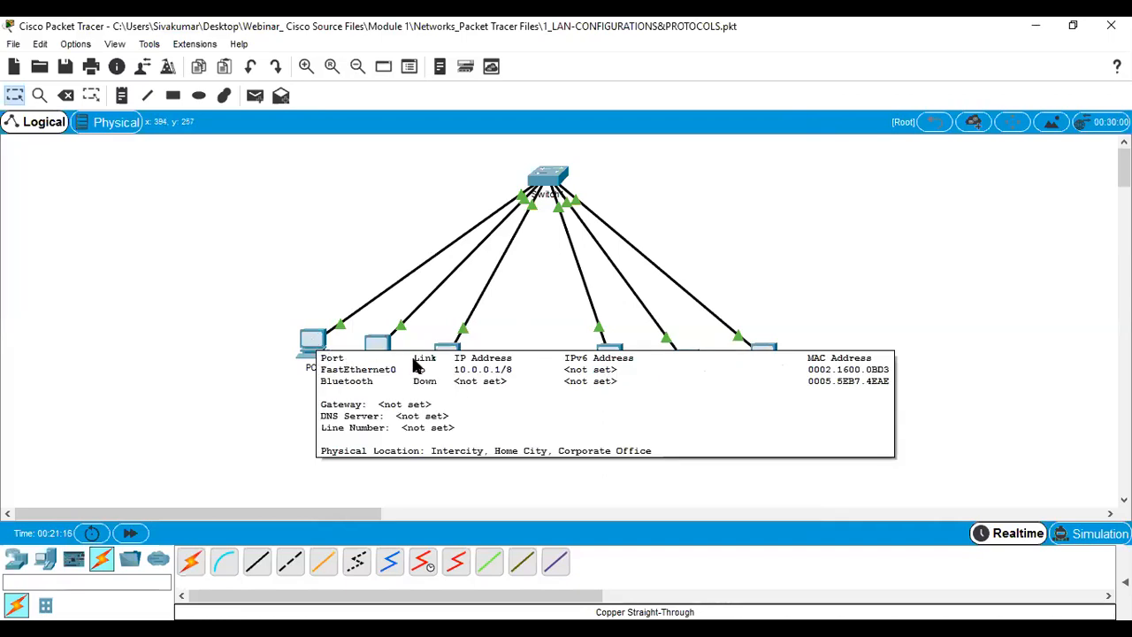
pyautogui.moveTo(385, 350)
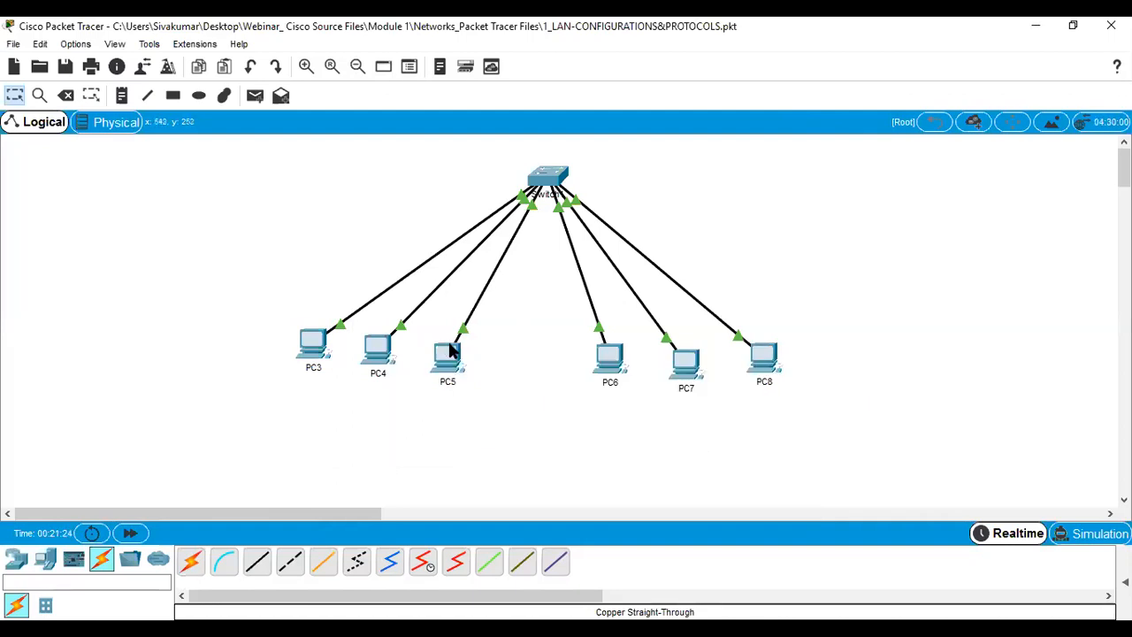
pyautogui.moveTo(450, 350)
pyautogui.moveTo(617, 354)
pyautogui.moveTo(691, 367)
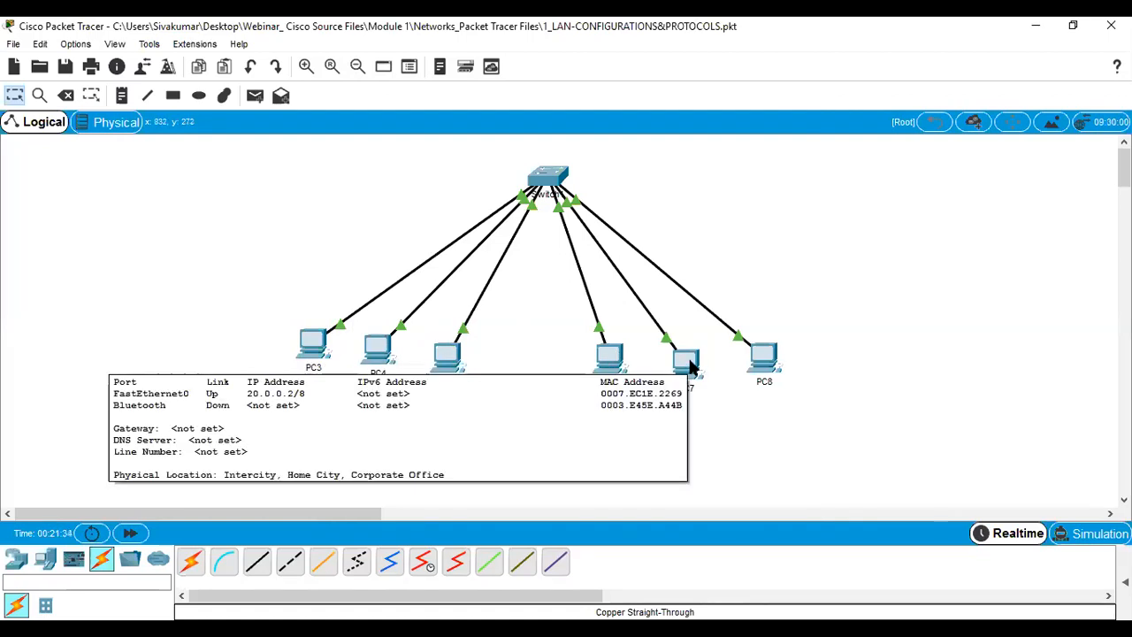
pyautogui.moveTo(771, 355)
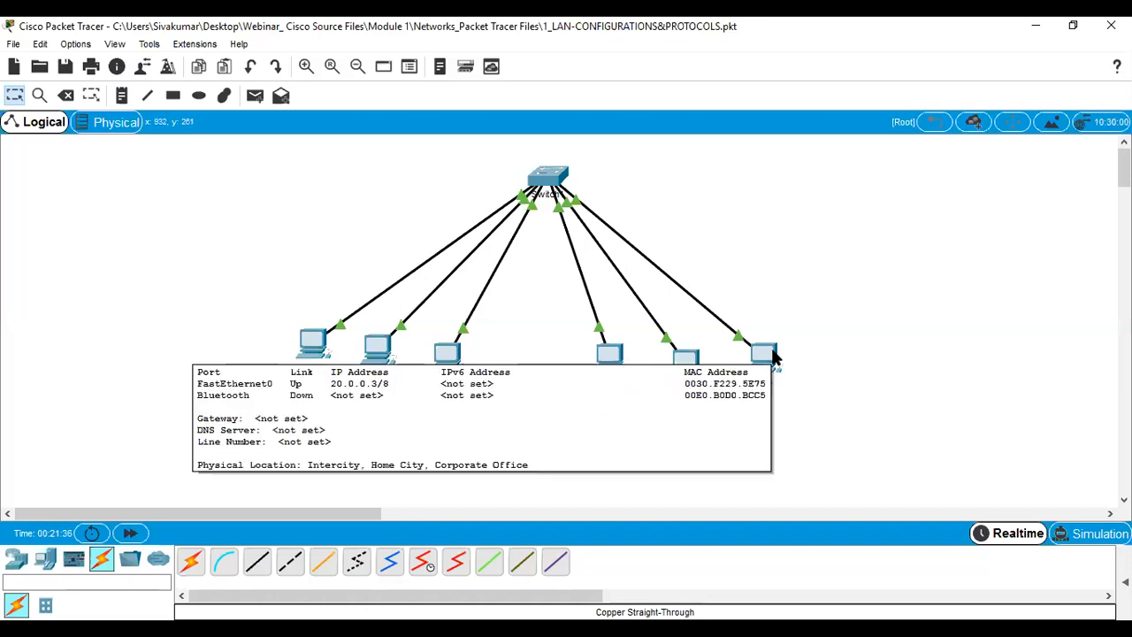
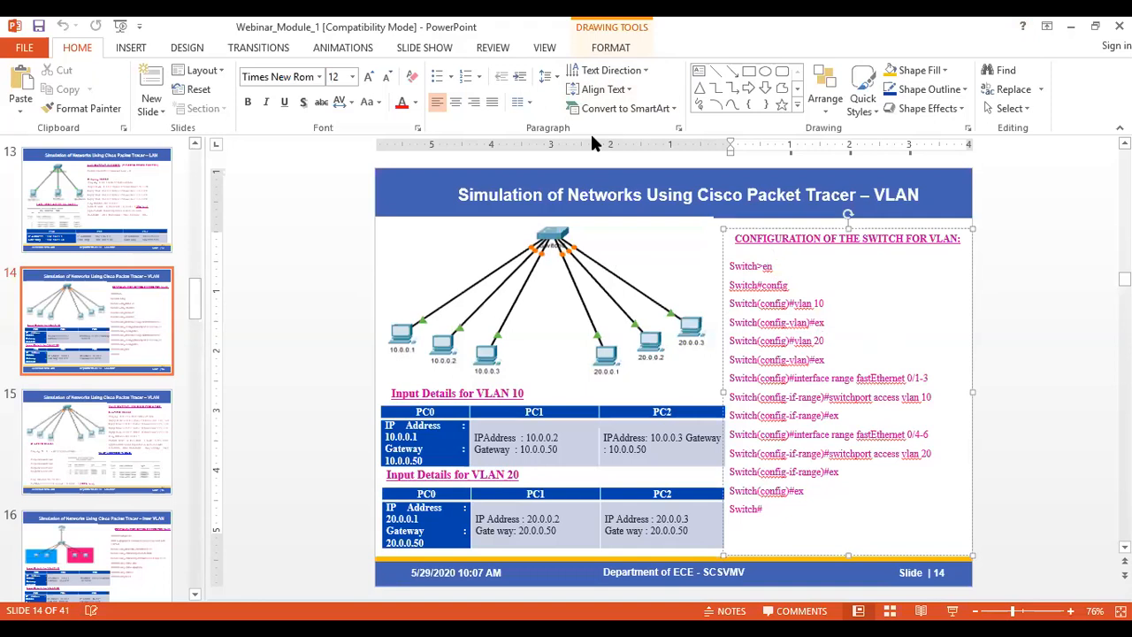
# Switch to the 2_a_VLAN network in Packet Tracer and ping 20.0.0.1 and 10.0.0.2 from PC 10.0.0.1.
pyautogui.hotkey('alt', 'Tab')
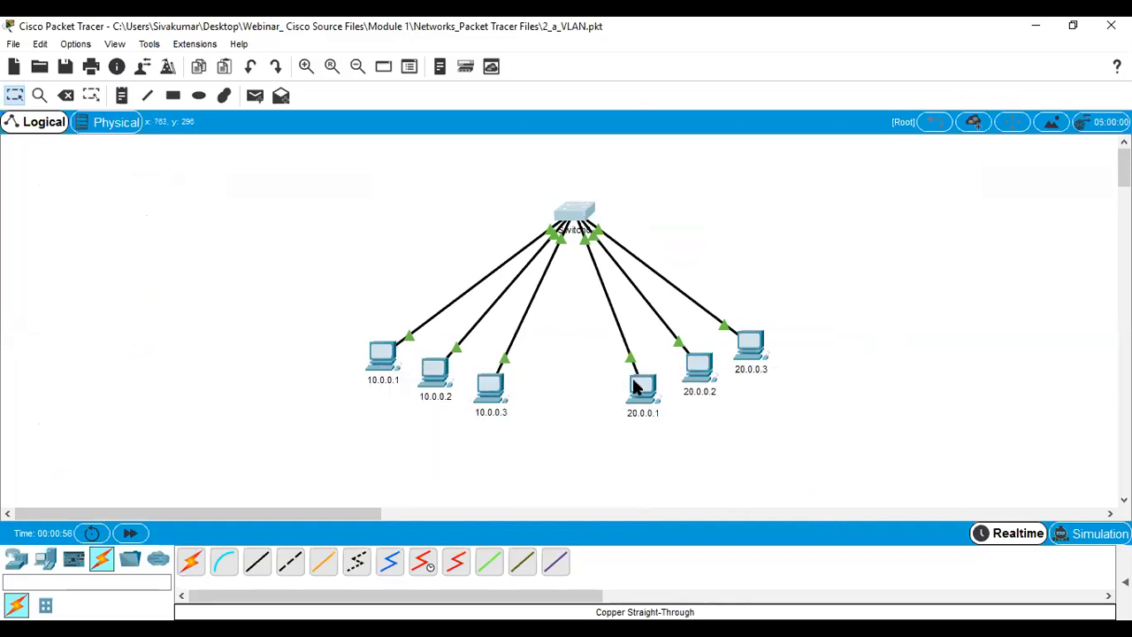
pyautogui.click(384, 352)
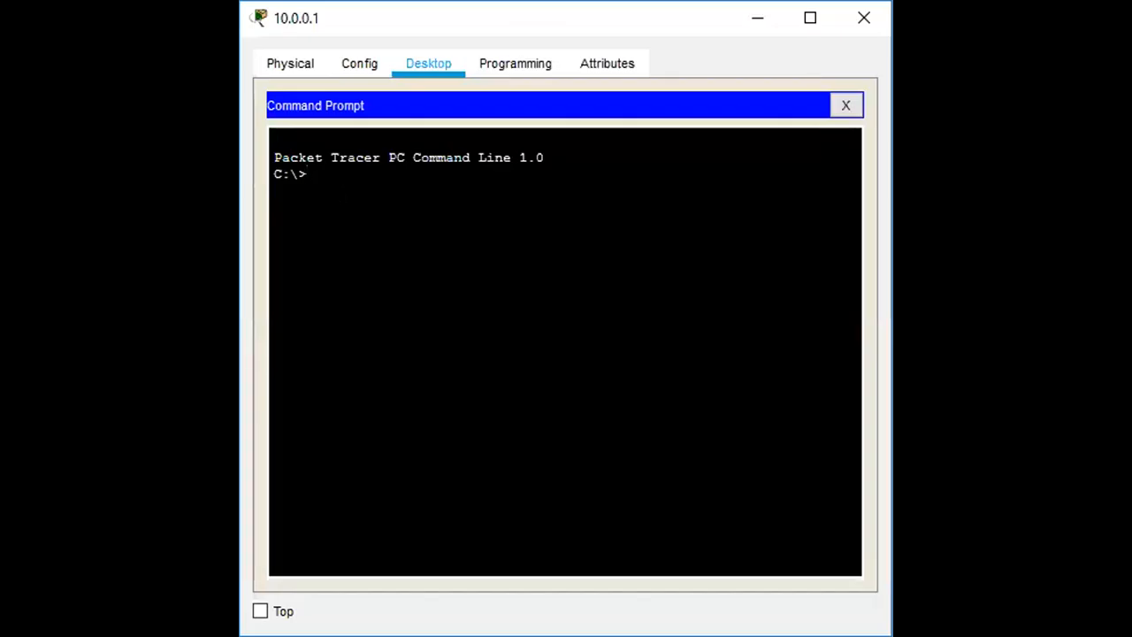
pyautogui.write('ping 20.0.0.1')
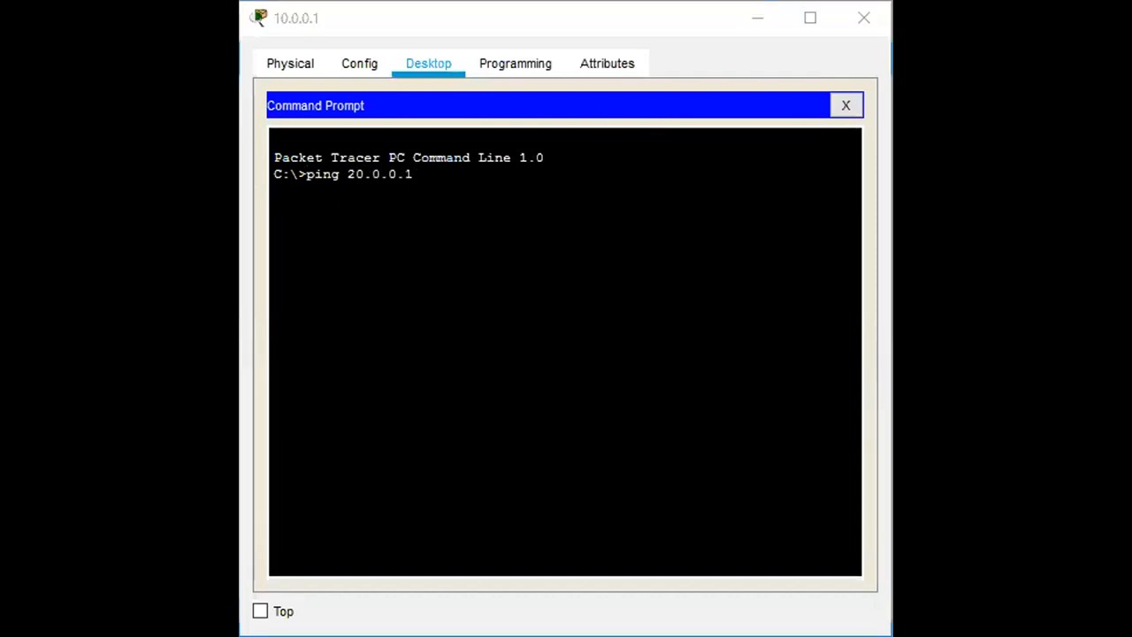
pyautogui.press('Return')
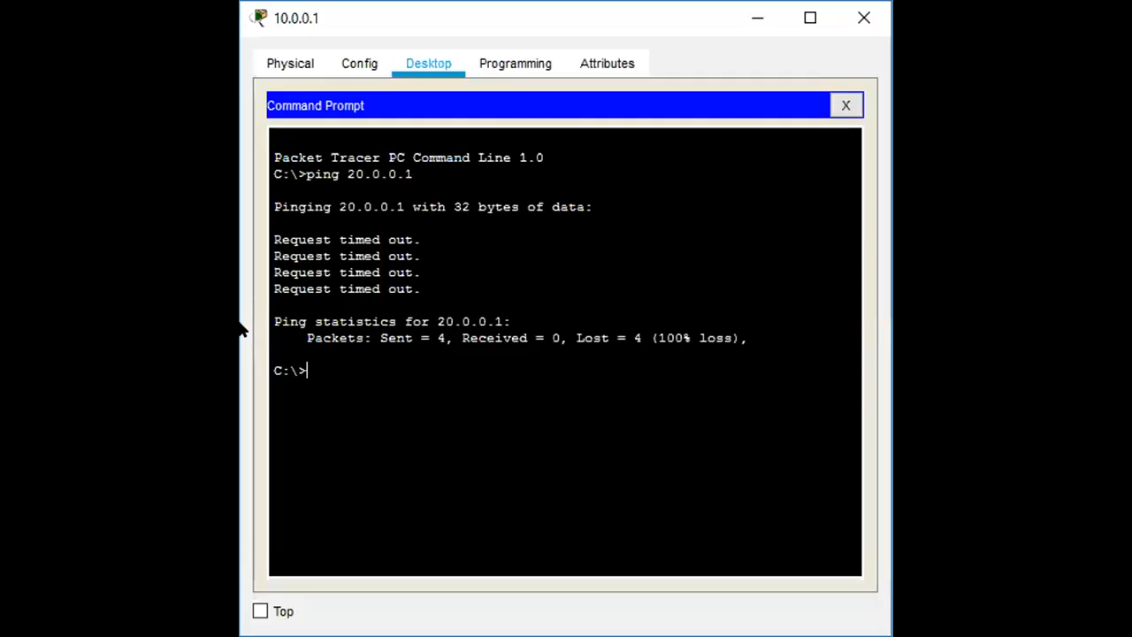
pyautogui.write('ping 10.0.0.2')
pyautogui.press('Return')
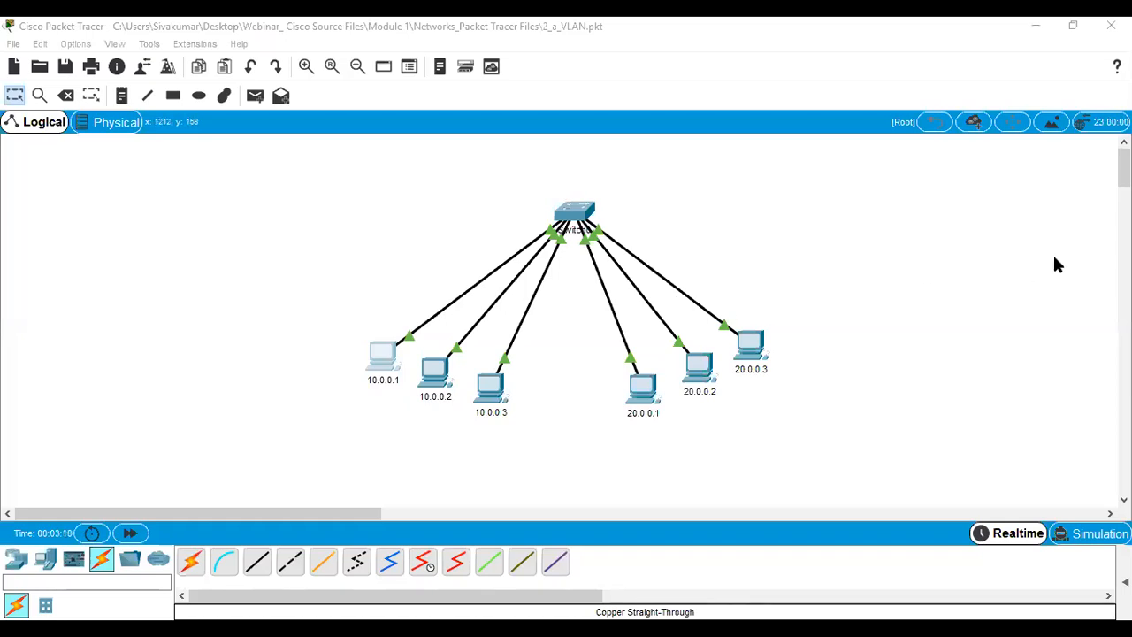
# Simulate a simple PDU from PC 10.0.0.1 to PC 20.0.0.1, finishing with a simulation reset and a return to real-time mode.
pyautogui.click(1087, 537)
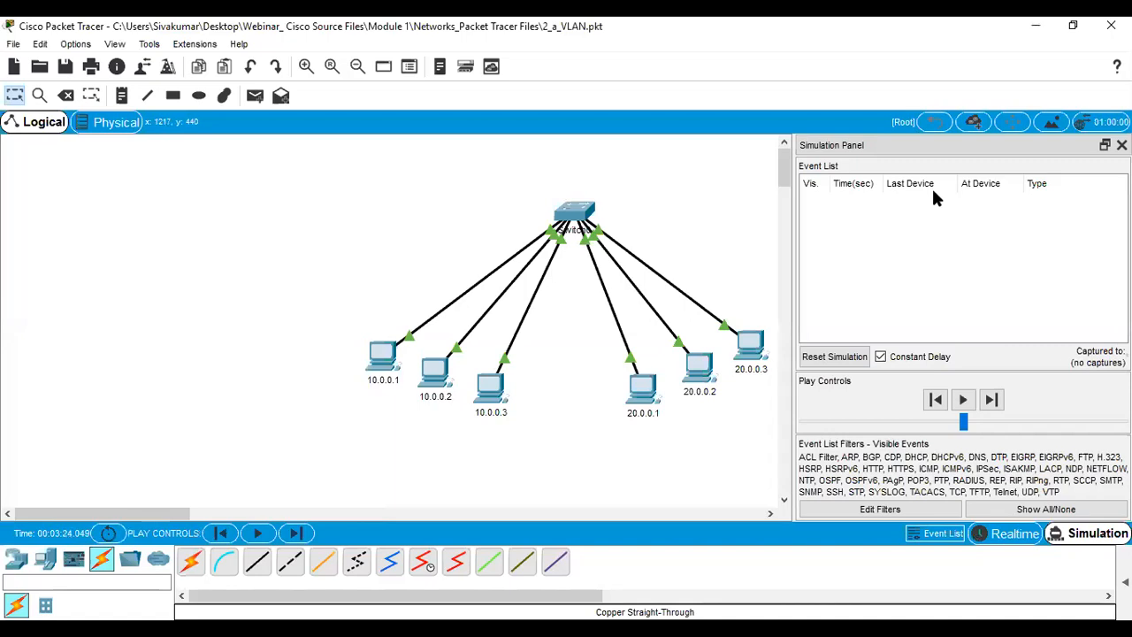
pyautogui.click(266, 100)
pyautogui.click(376, 352)
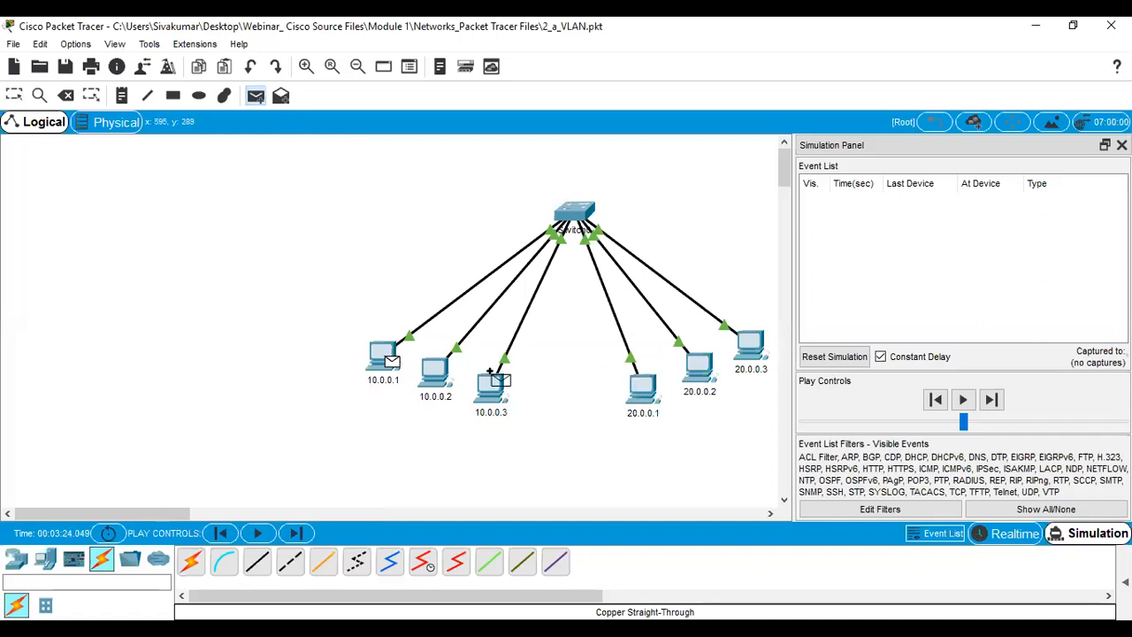
pyautogui.click(641, 385)
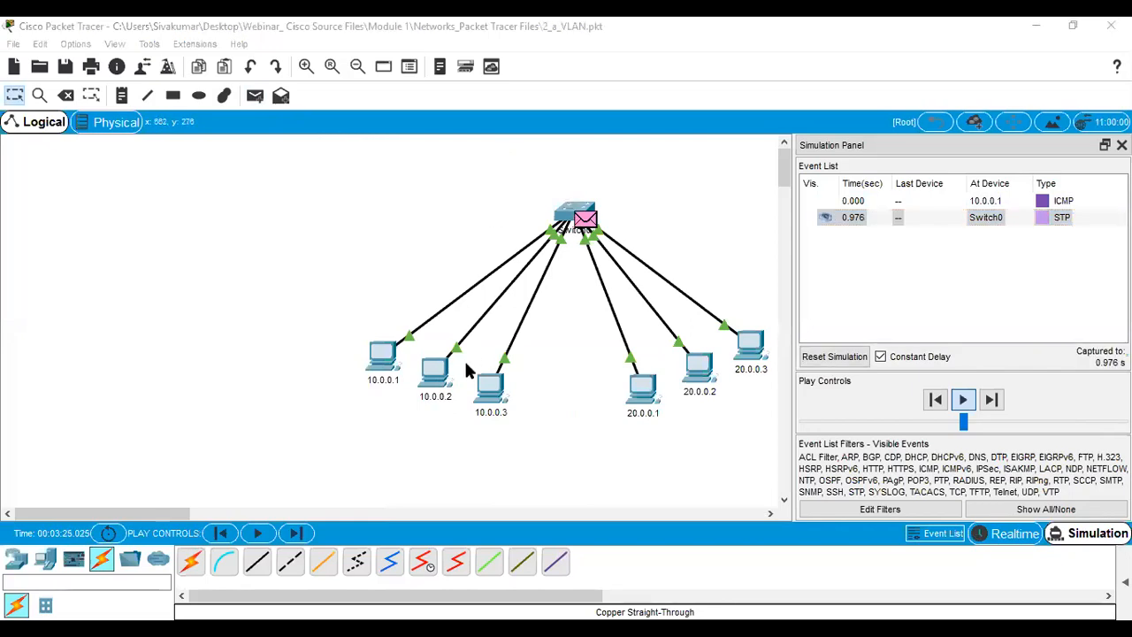
pyautogui.click(961, 399)
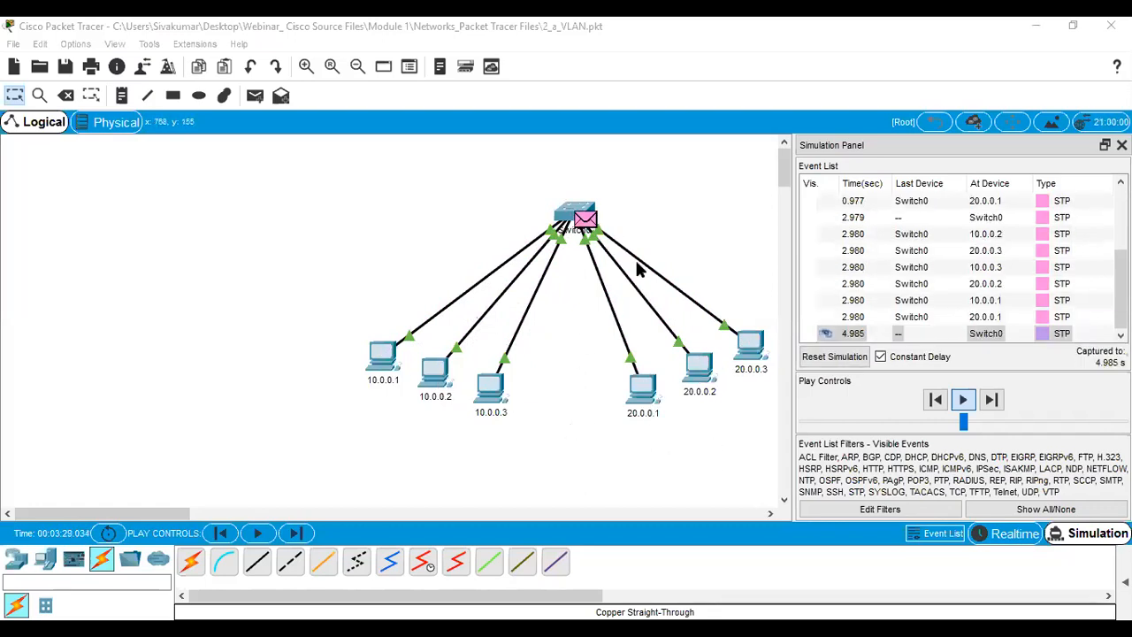
pyautogui.click(831, 356)
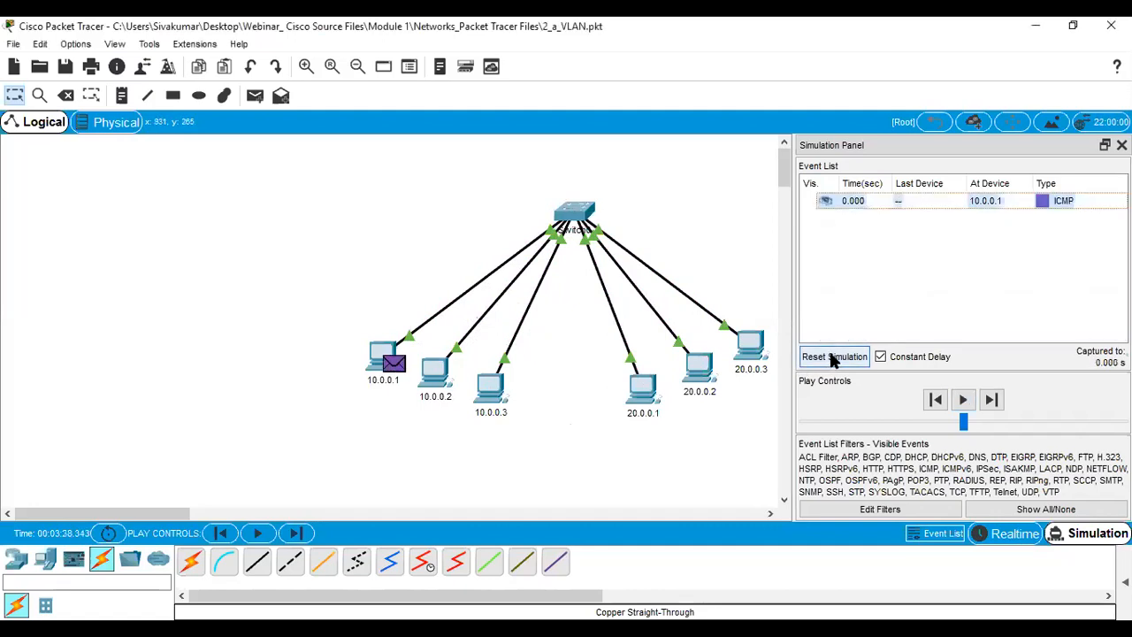
pyautogui.click(997, 541)
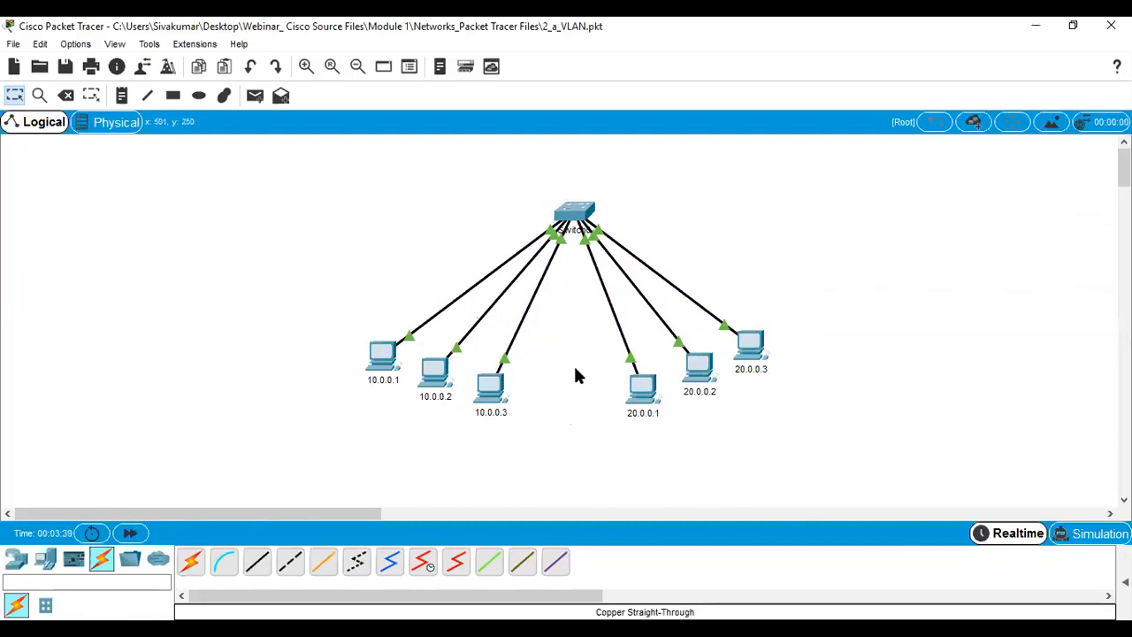
# Ping 10.0.0.1 from the command prompt of PC 20.0.0.1 to test communication across the VLANs.
pyautogui.click(645, 386)
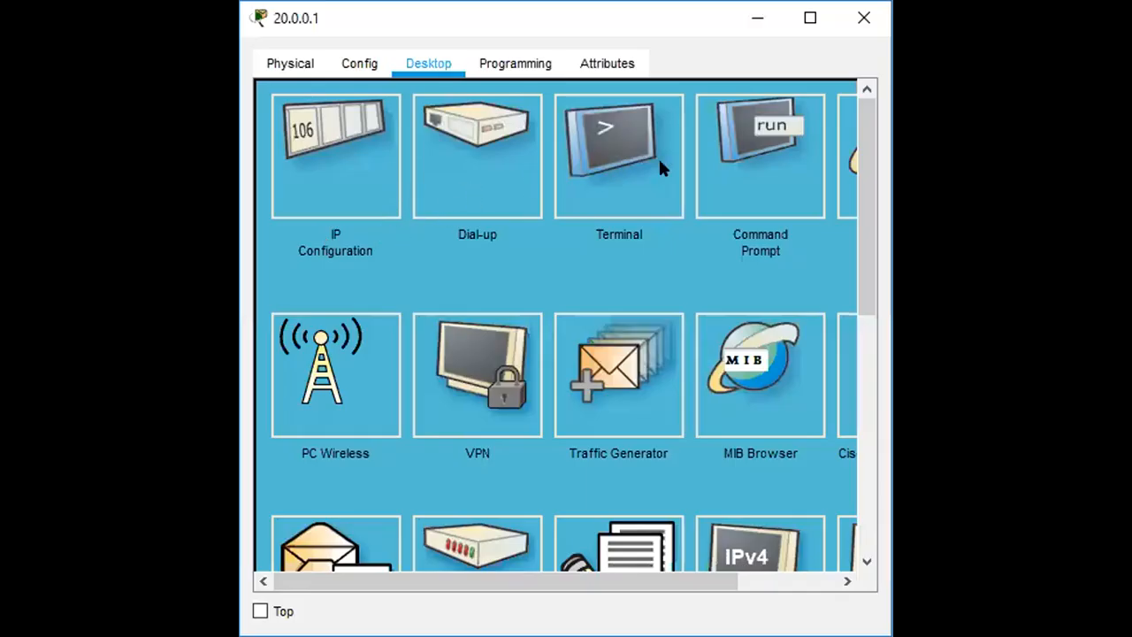
pyautogui.click(759, 152)
pyautogui.write('ping 10')
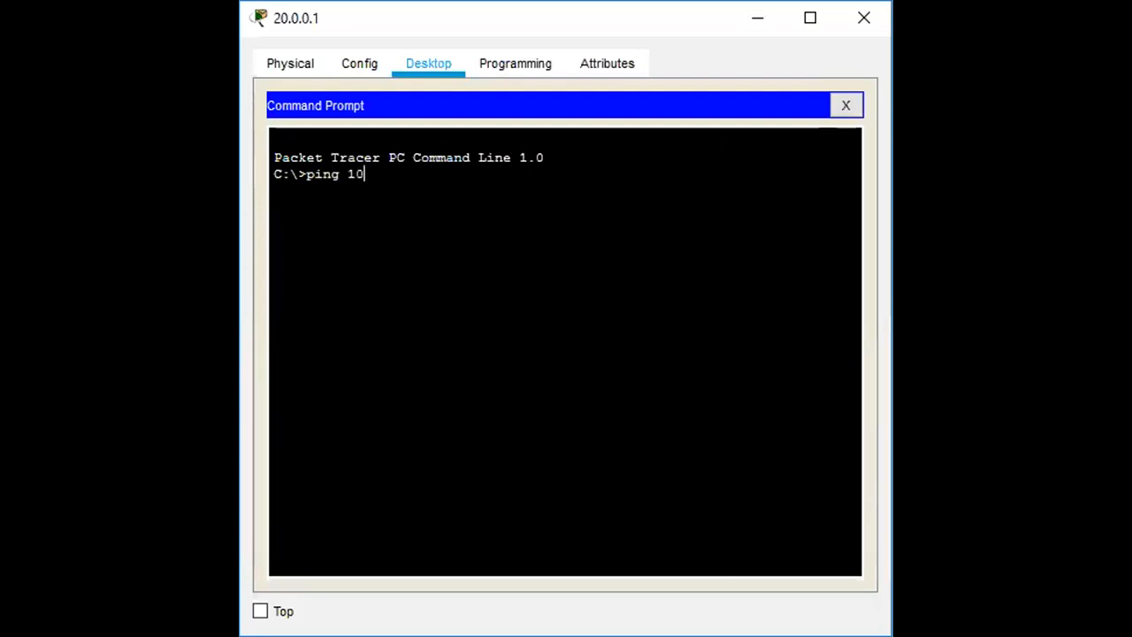
pyautogui.write('.0.0.1')
pyautogui.press('Return')
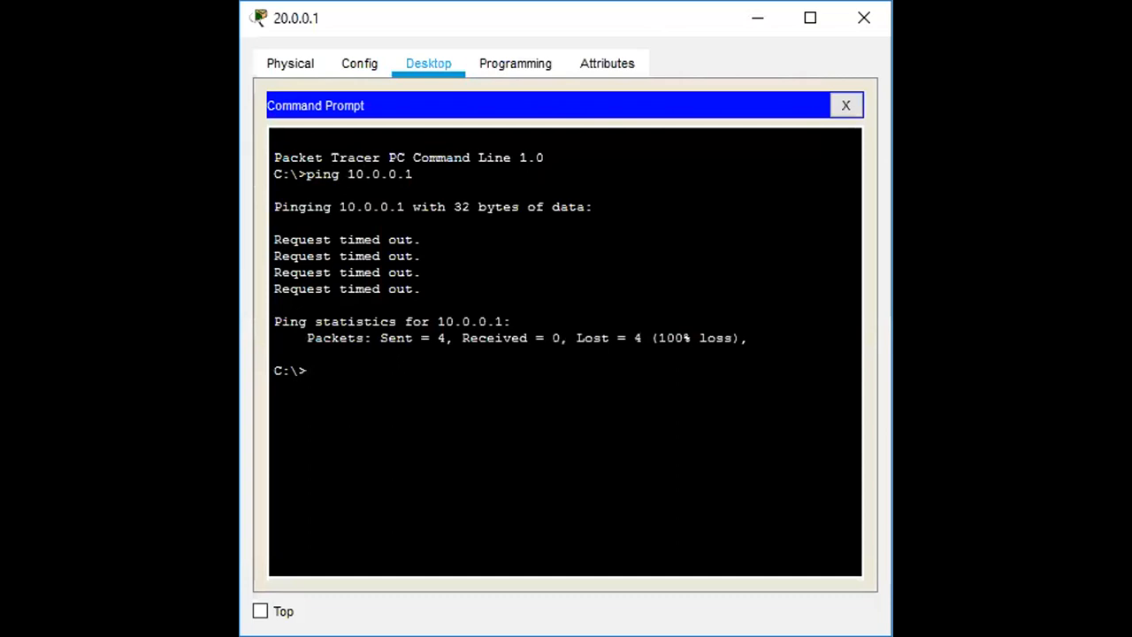
# Ping 20.0.0.2 from PC 20.0.0.1 to test communication within the same VLAN.
pyautogui.write('ping')
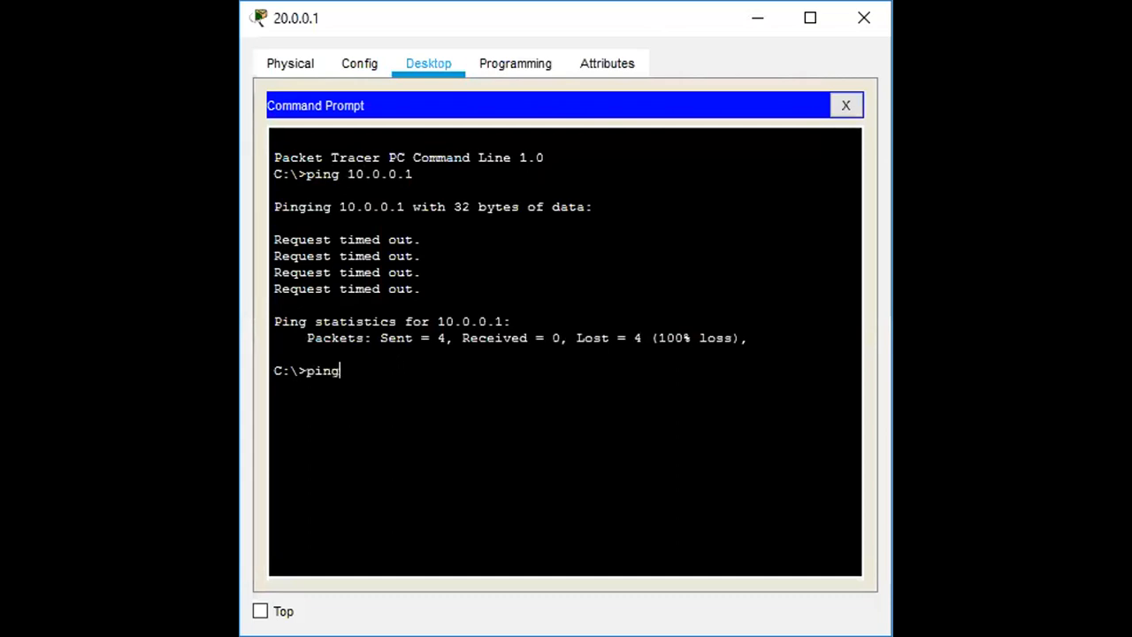
pyautogui.write(' 20.0.0')
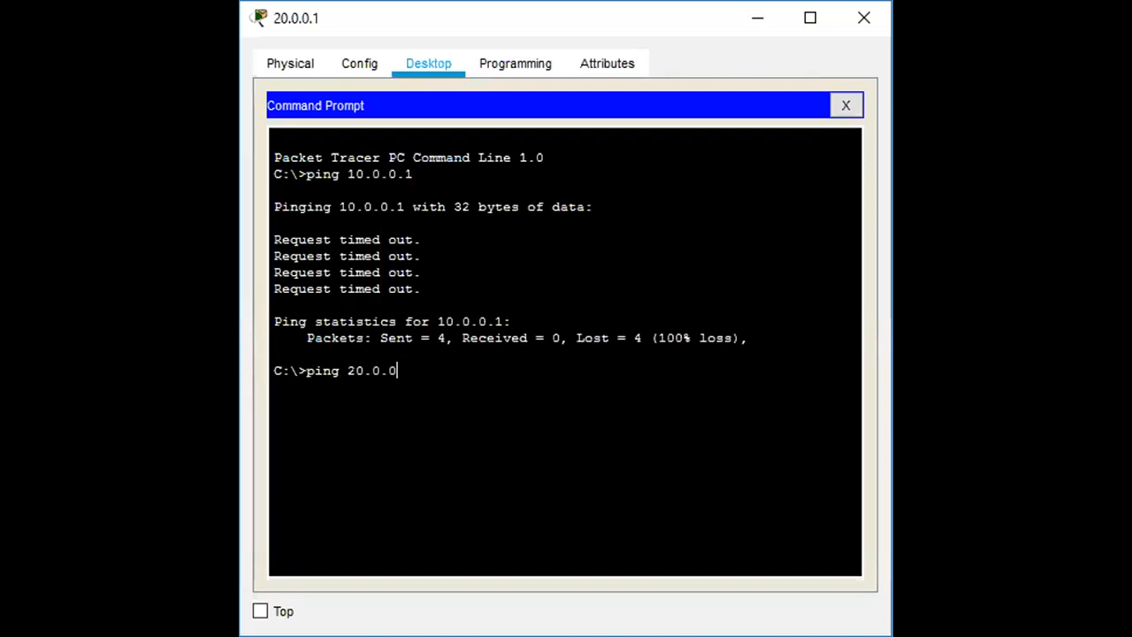
pyautogui.write('.2')
pyautogui.press('Return')
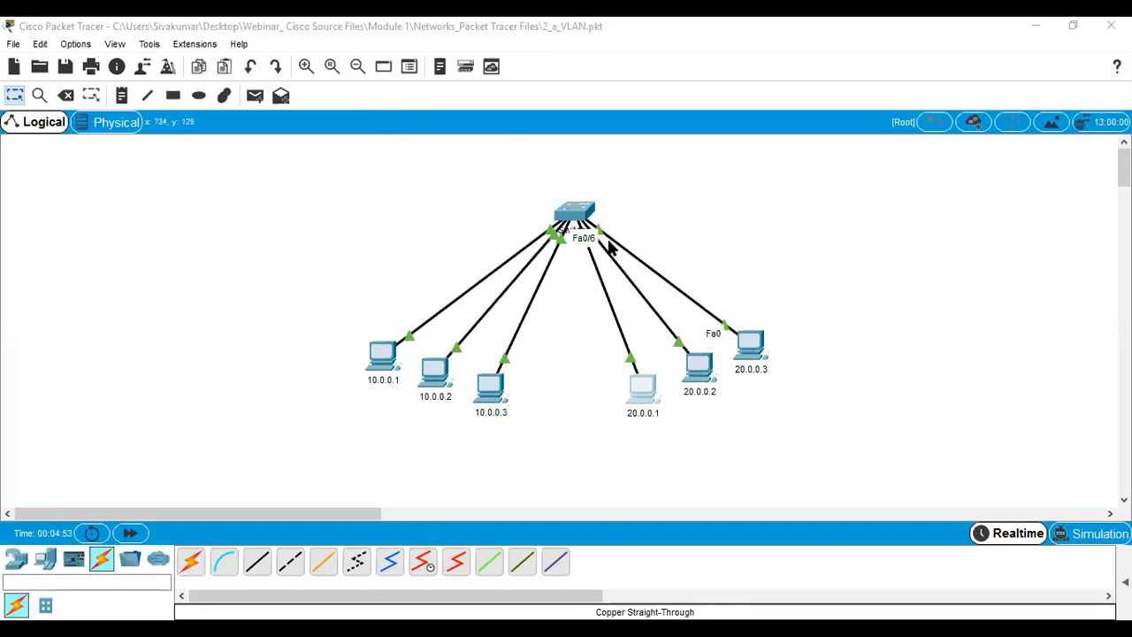
# Open the 3_Wireless LAN file without saving the changes to the current network.
pyautogui.click(40, 65)
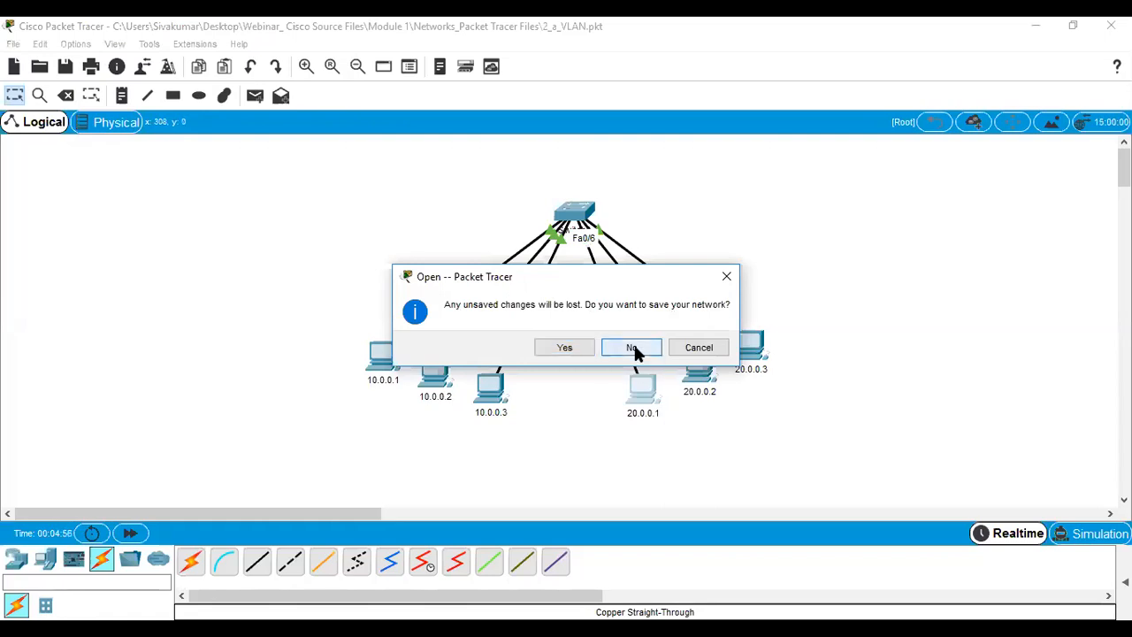
pyautogui.click(634, 347)
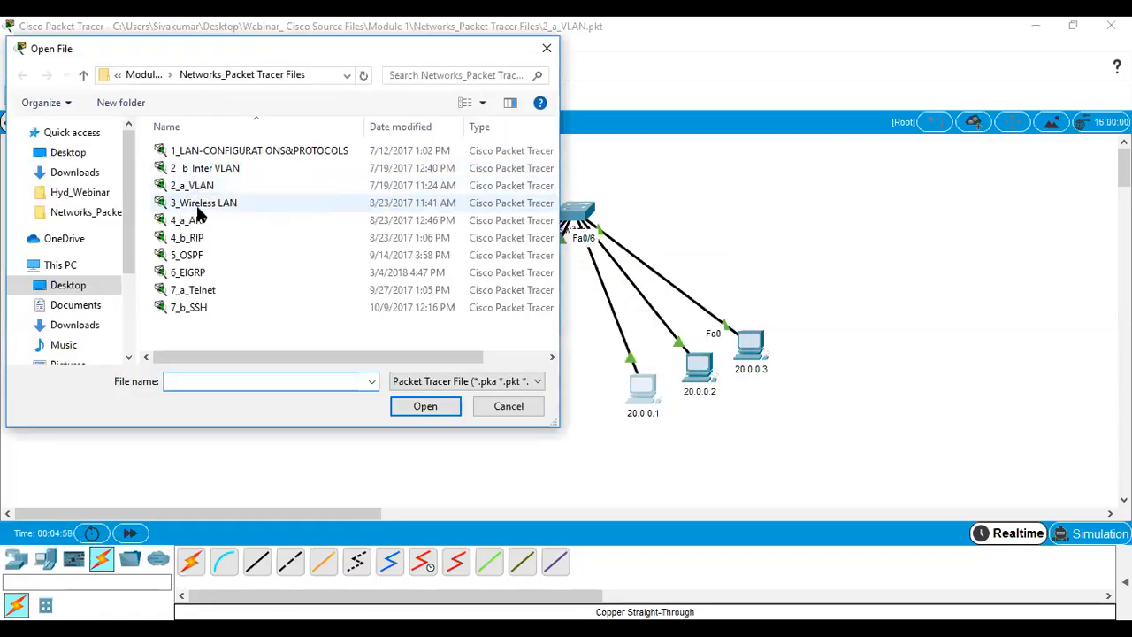
pyautogui.click(198, 207)
pyautogui.doubleClick(198, 207)
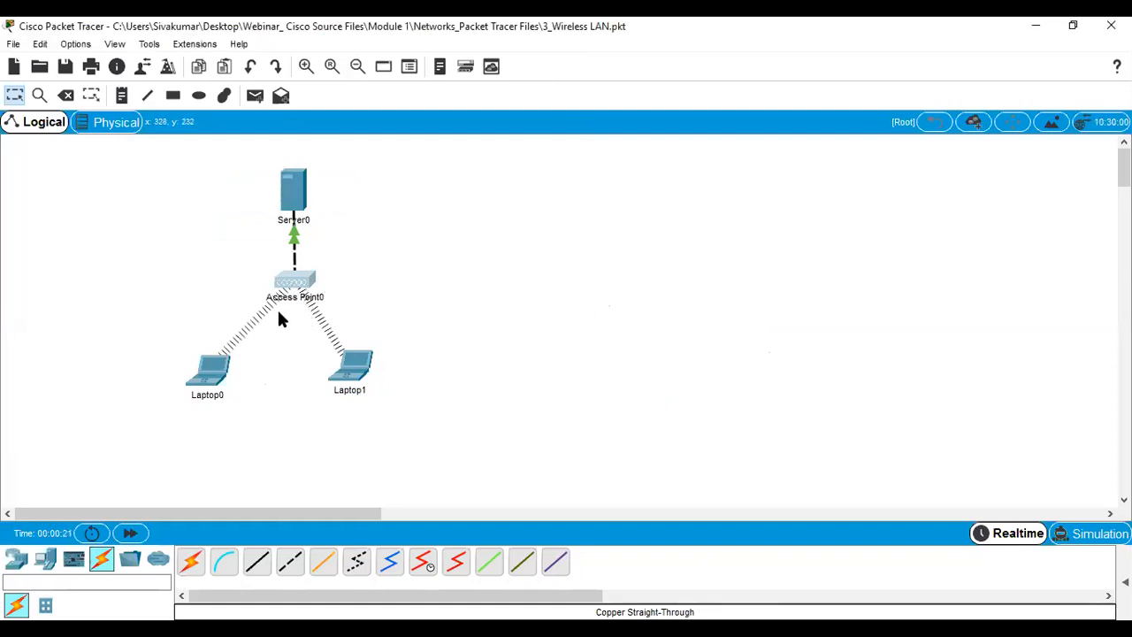
# Move Laptop1 slightly away from the access point and review the IP configurations of Laptop0 and Laptop1.
pyautogui.moveTo(335, 352); pyautogui.dragTo(366, 369)
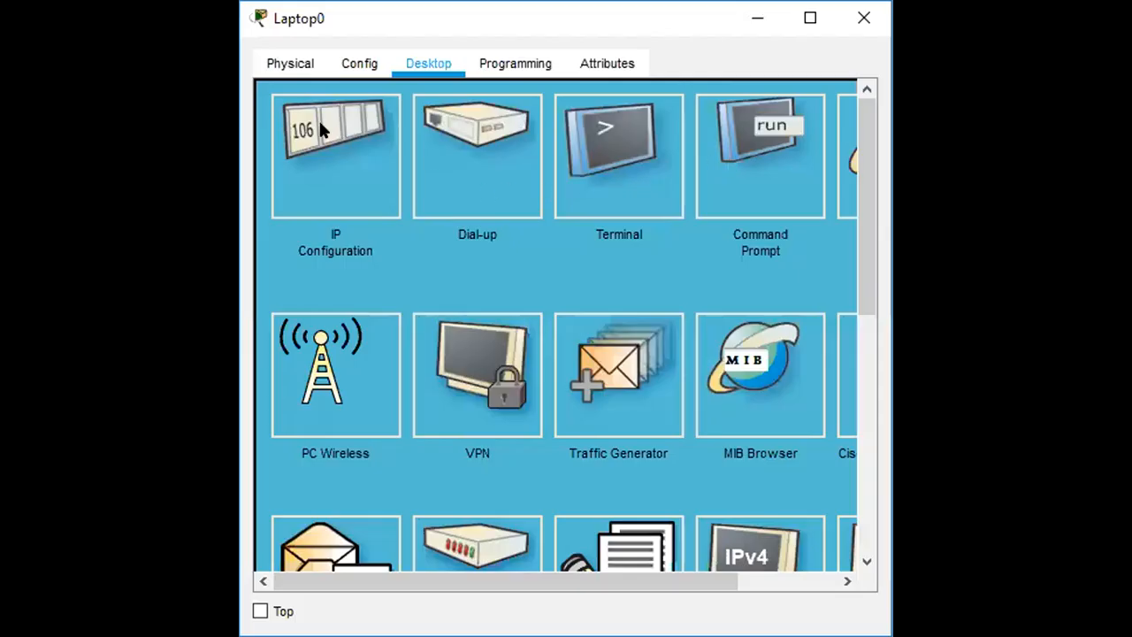
pyautogui.click(322, 129)
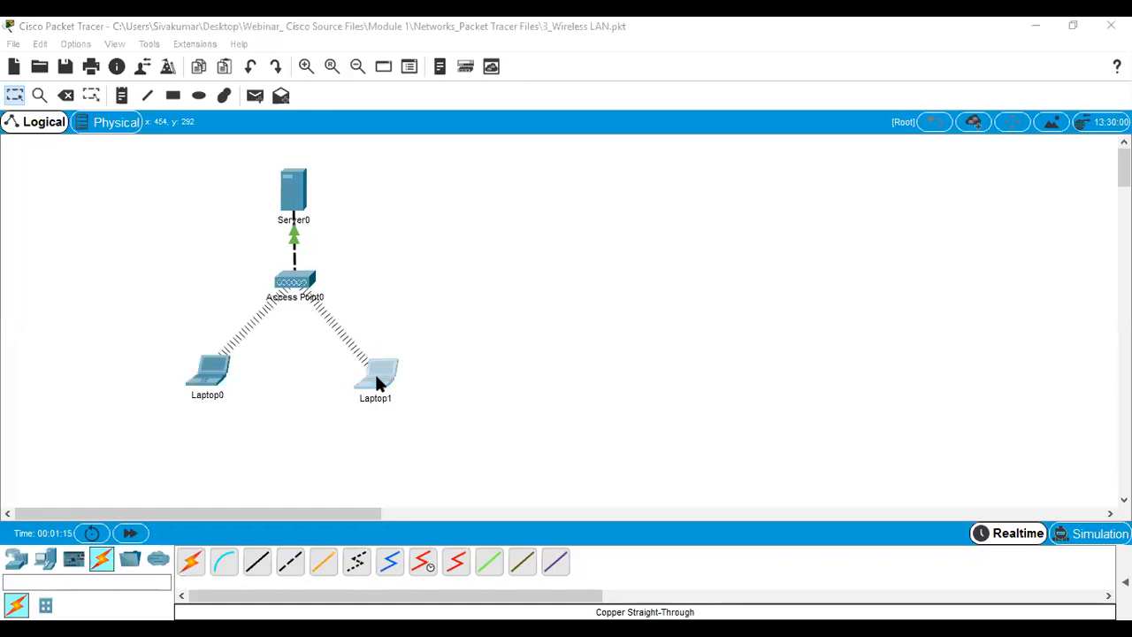
pyautogui.click(376, 378)
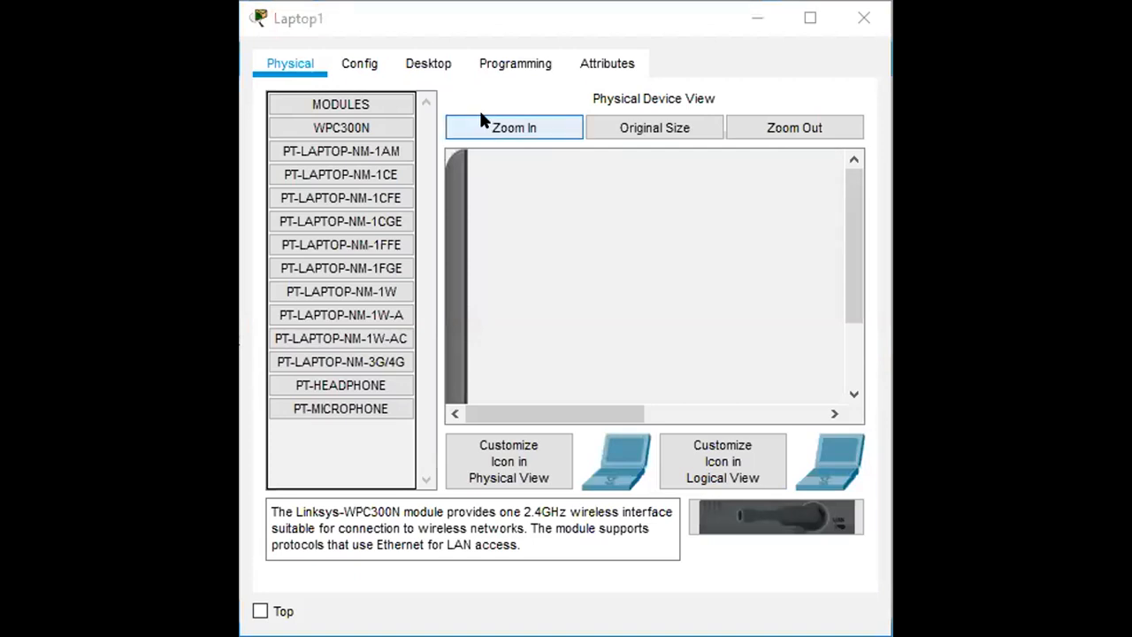
pyautogui.click(427, 64)
pyautogui.click(358, 163)
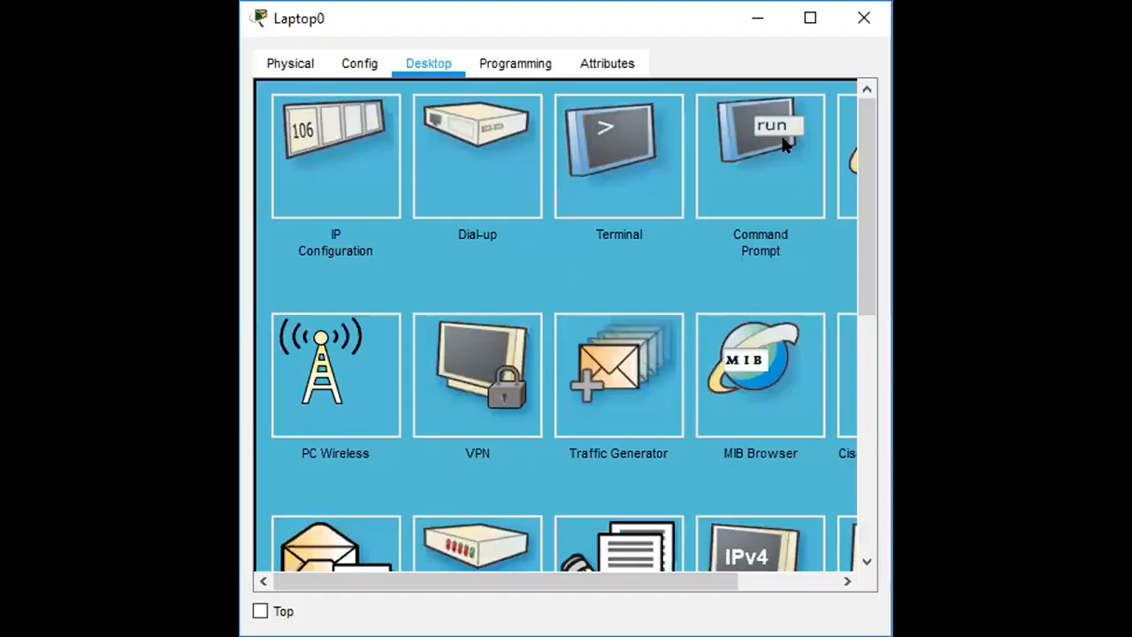
# Ping 192.168.0.3 from Laptop0's command prompt to test the wireless connection, and close the laptop's window.
pyautogui.click(769, 142)
pyautogui.write('192.168.0.3')
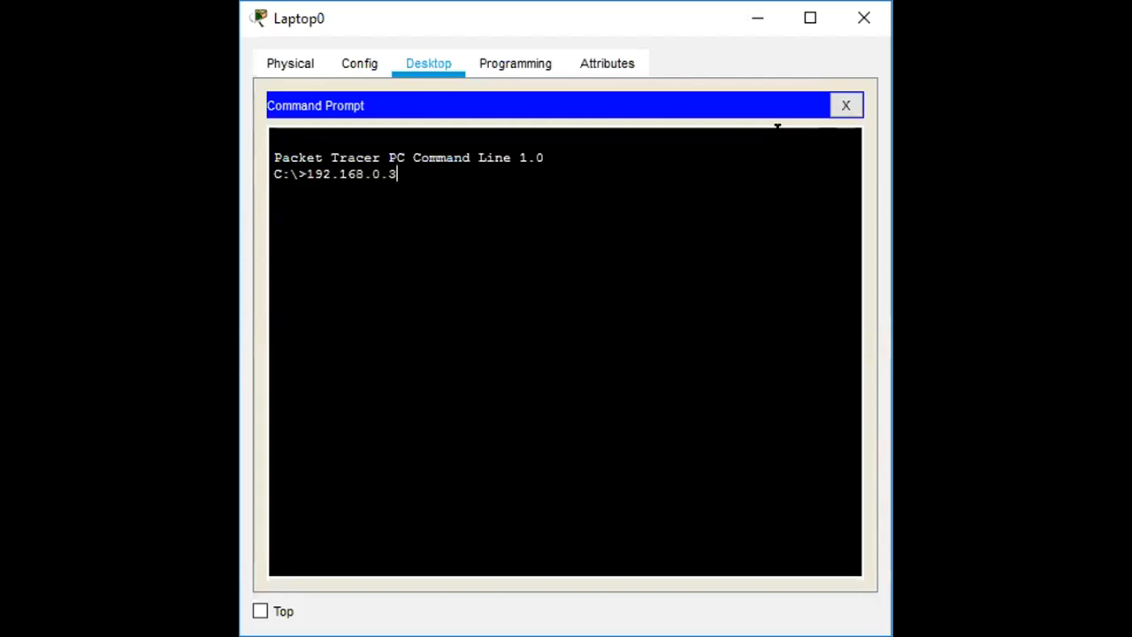
pyautogui.press('Return')
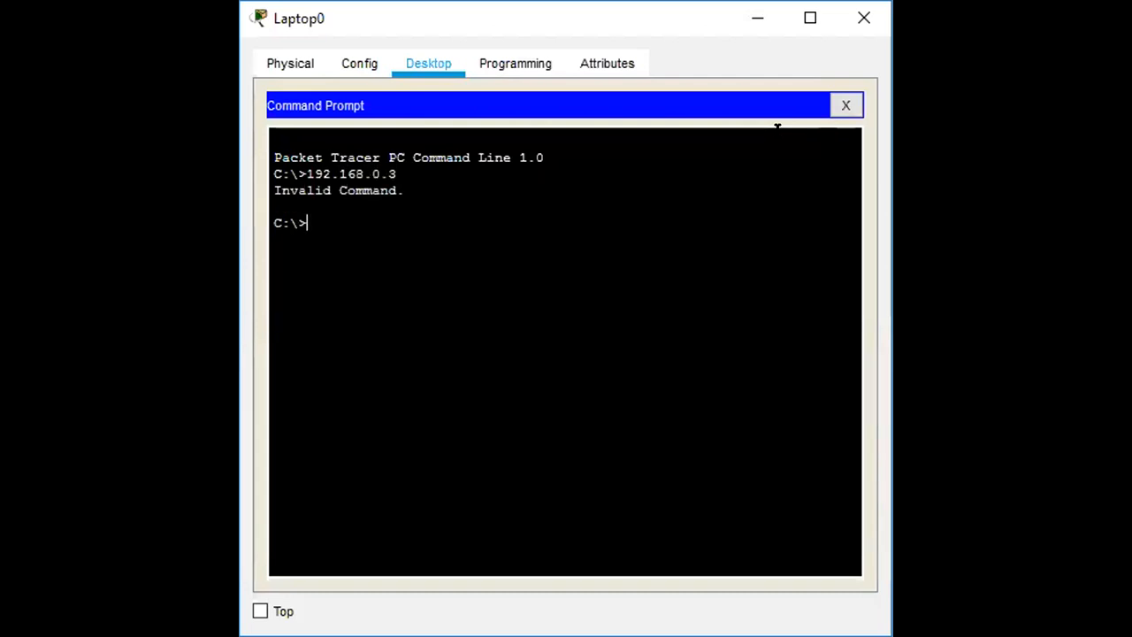
pyautogui.write('ping 192.168.0.3')
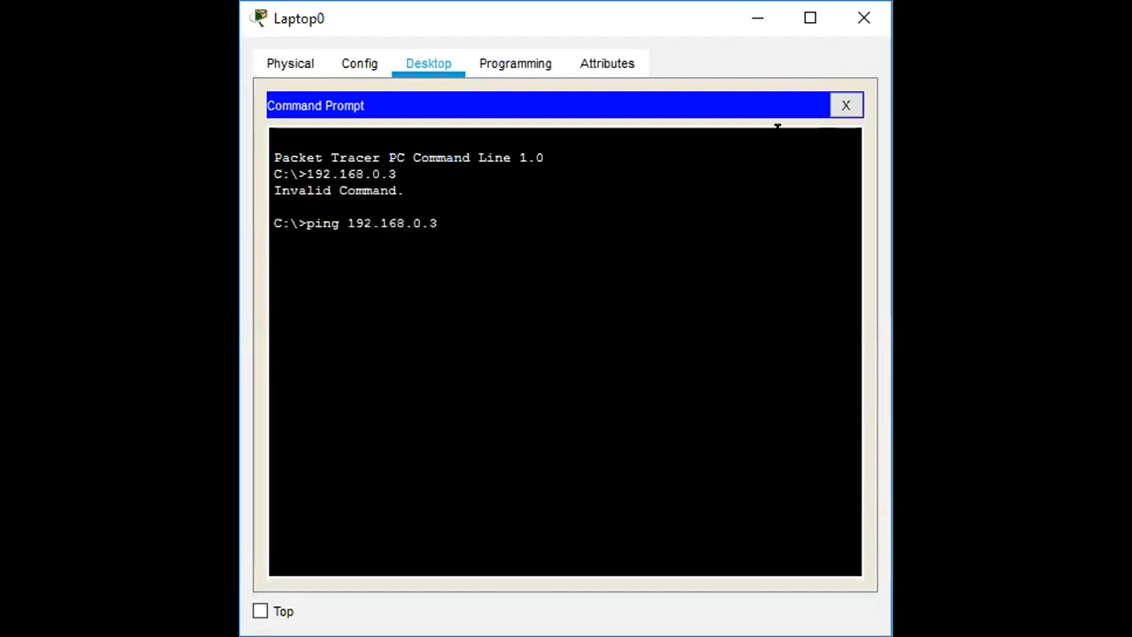
pyautogui.press('Return')
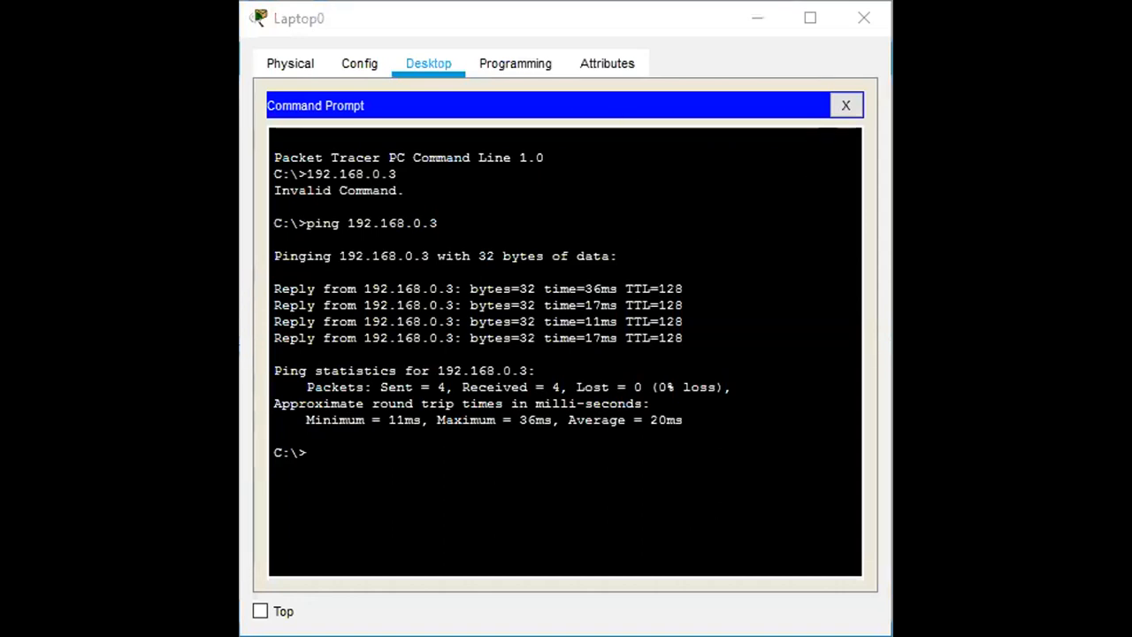
pyautogui.click(860, 24)
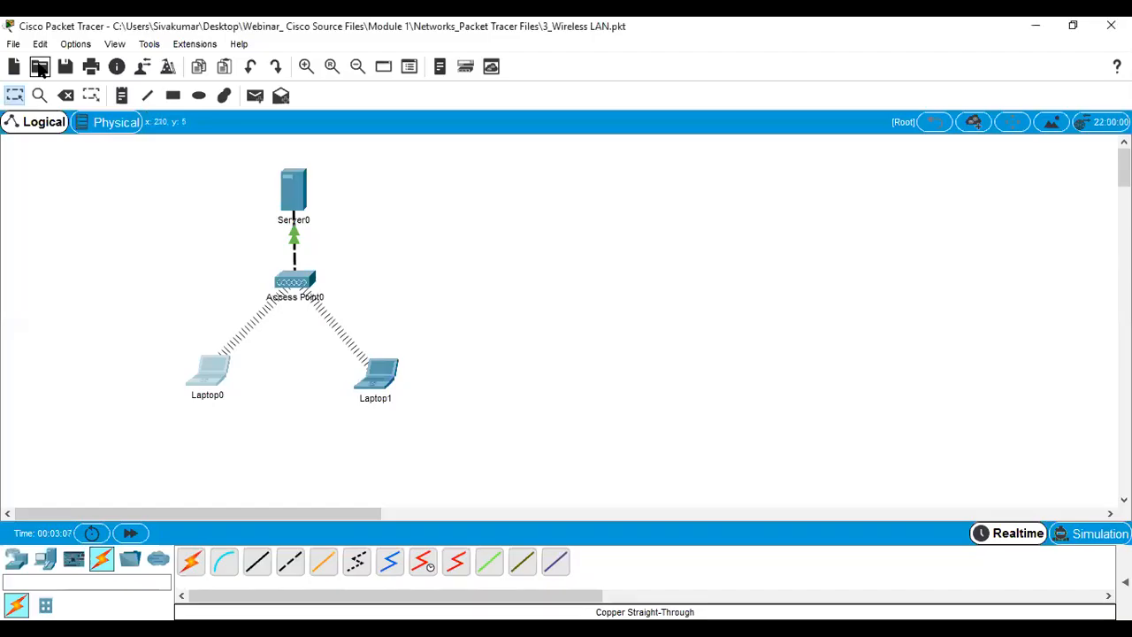
# Open the 4_a_ARP file without saving the changes to the wireless LAN network.
pyautogui.hotkey('ctrl', 'o')
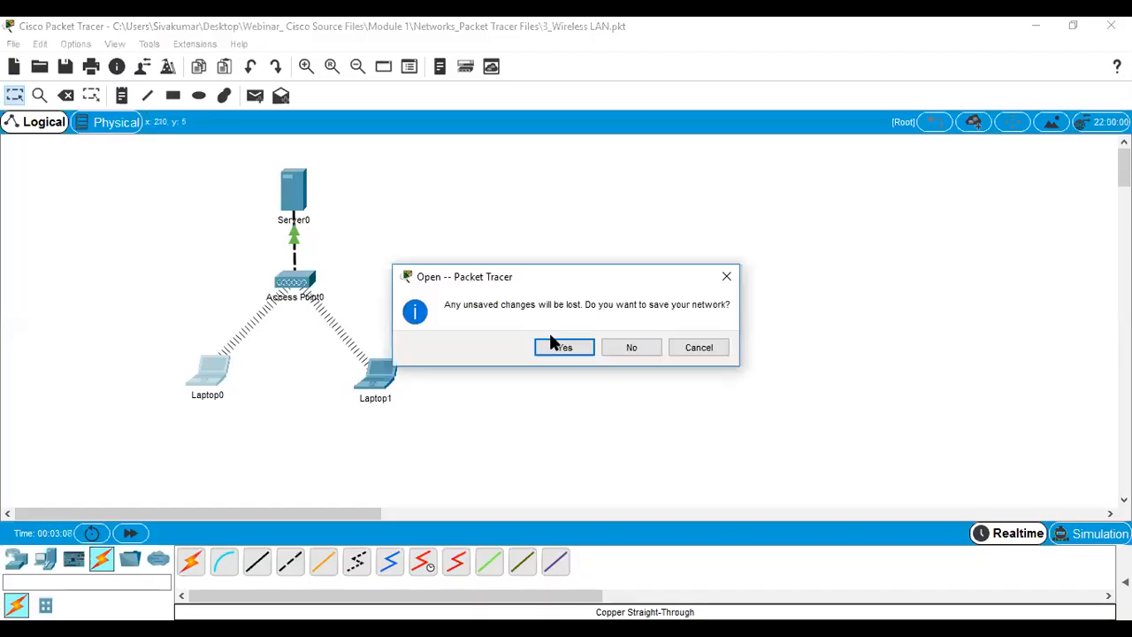
pyautogui.click(635, 345)
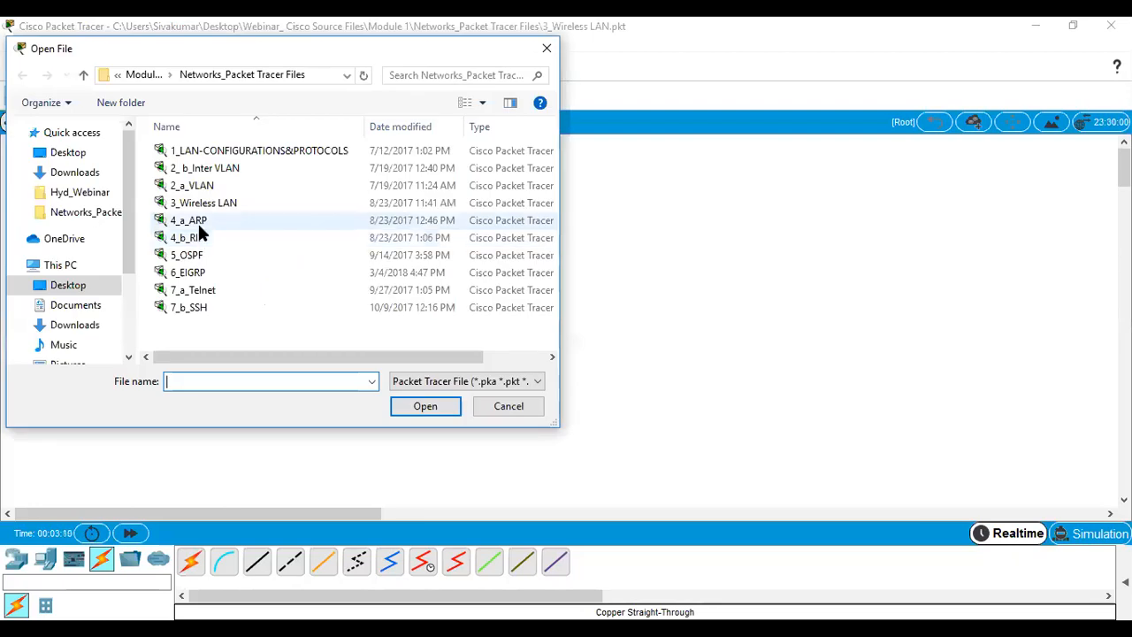
pyautogui.click(202, 227)
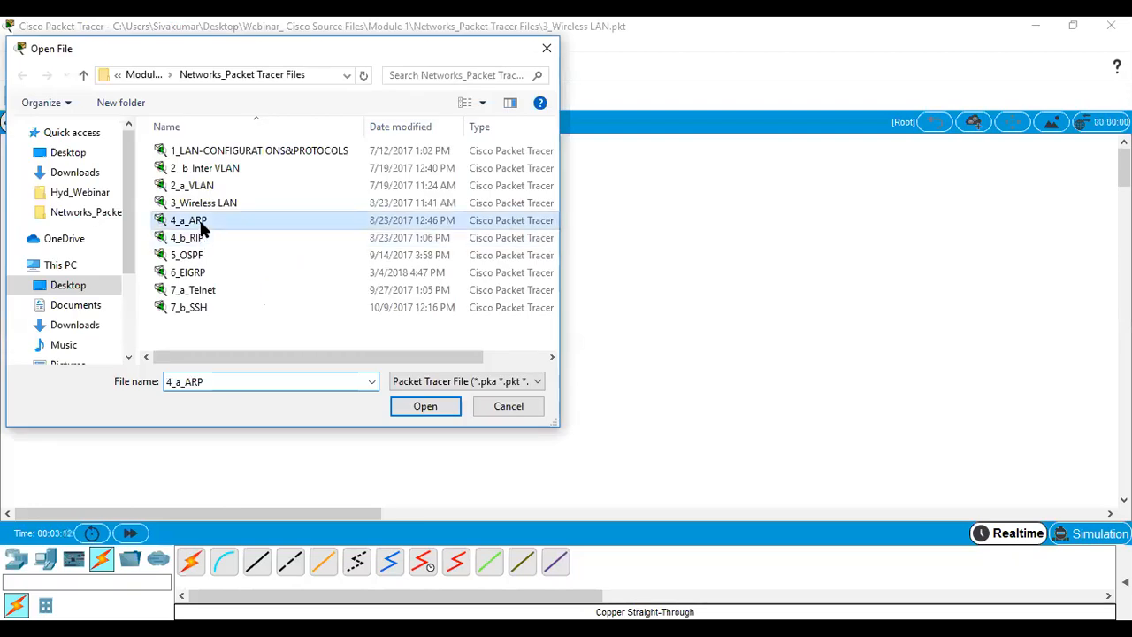
pyautogui.doubleClick(201, 227)
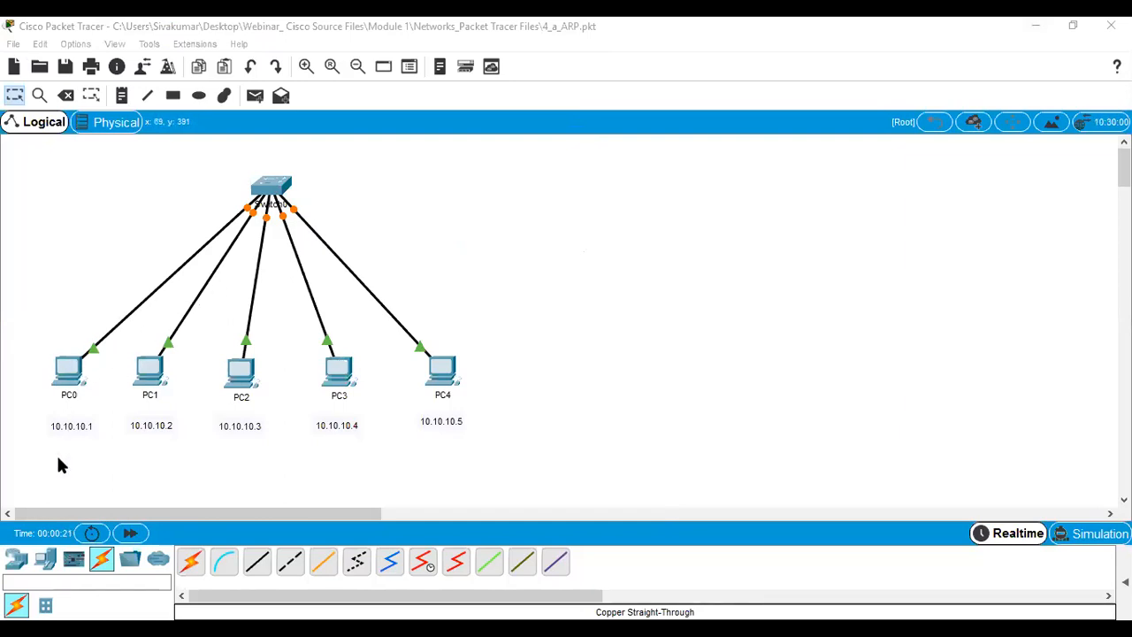
# Ping 10.10.10.2 and 10.10.10.3 from PC0's command prompt.
pyautogui.click(69, 372)
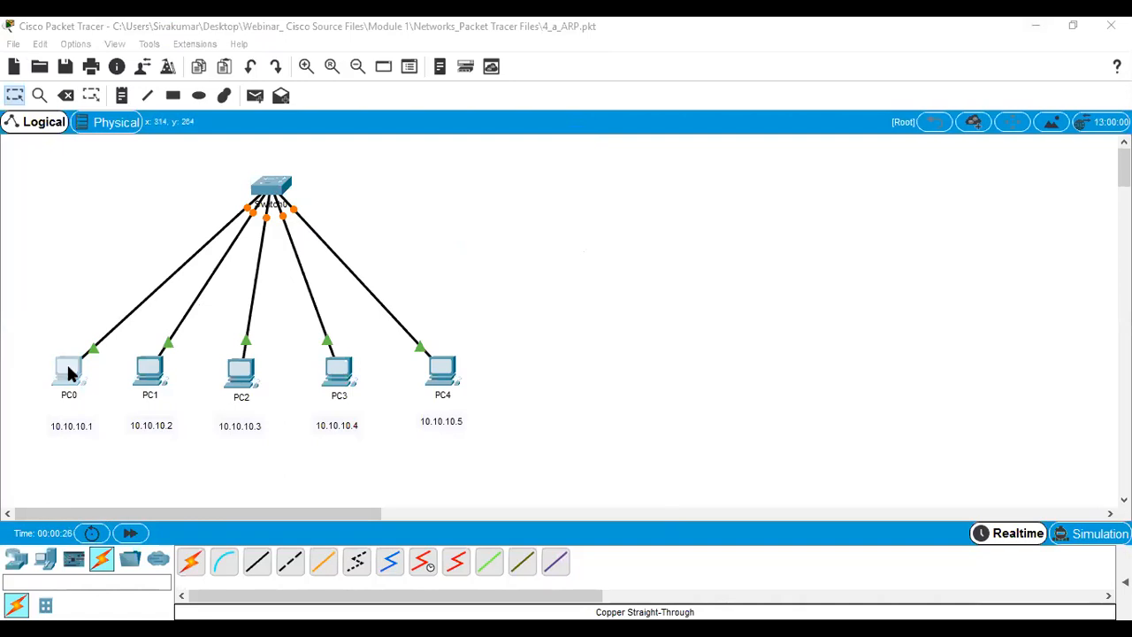
pyautogui.click(84, 427)
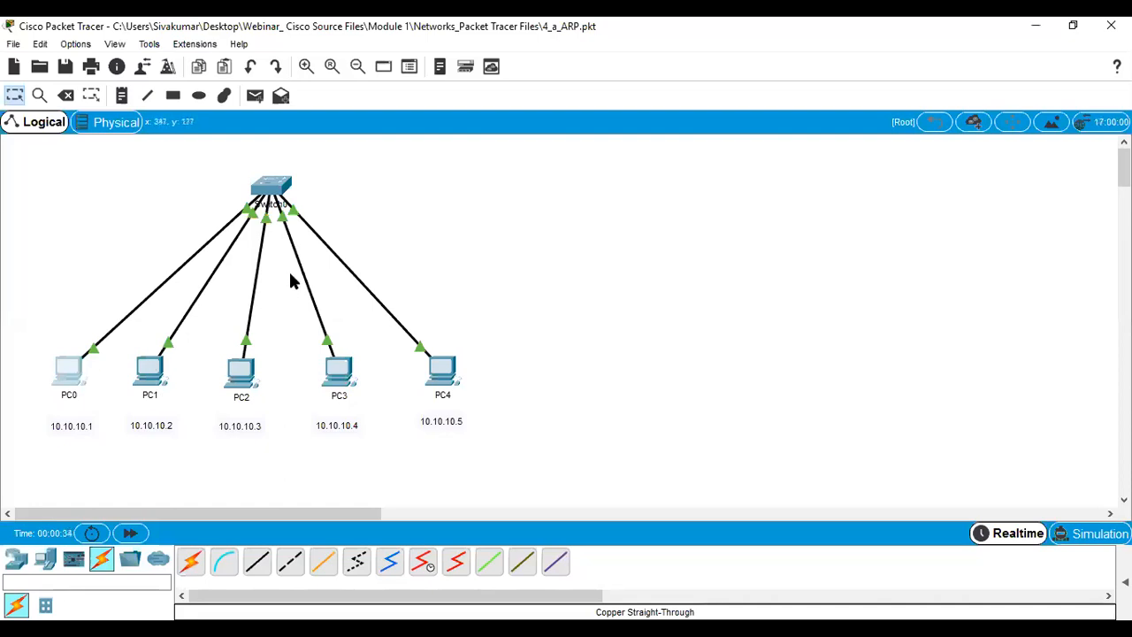
pyautogui.click(79, 372)
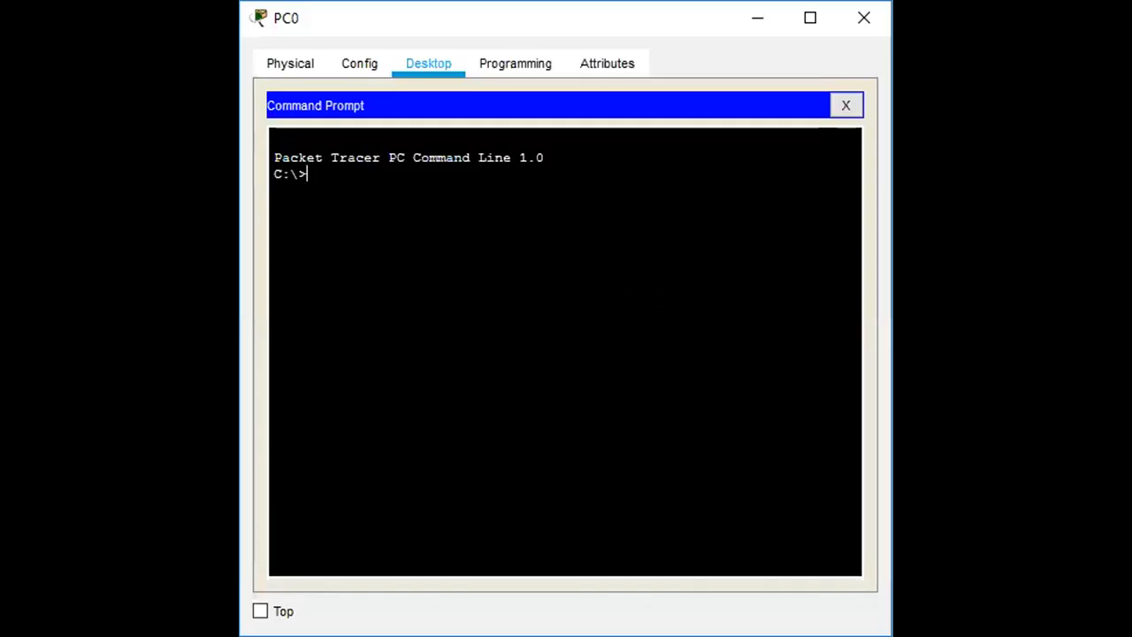
pyautogui.write('ping 10.10.10.2')
pyautogui.press('Return')
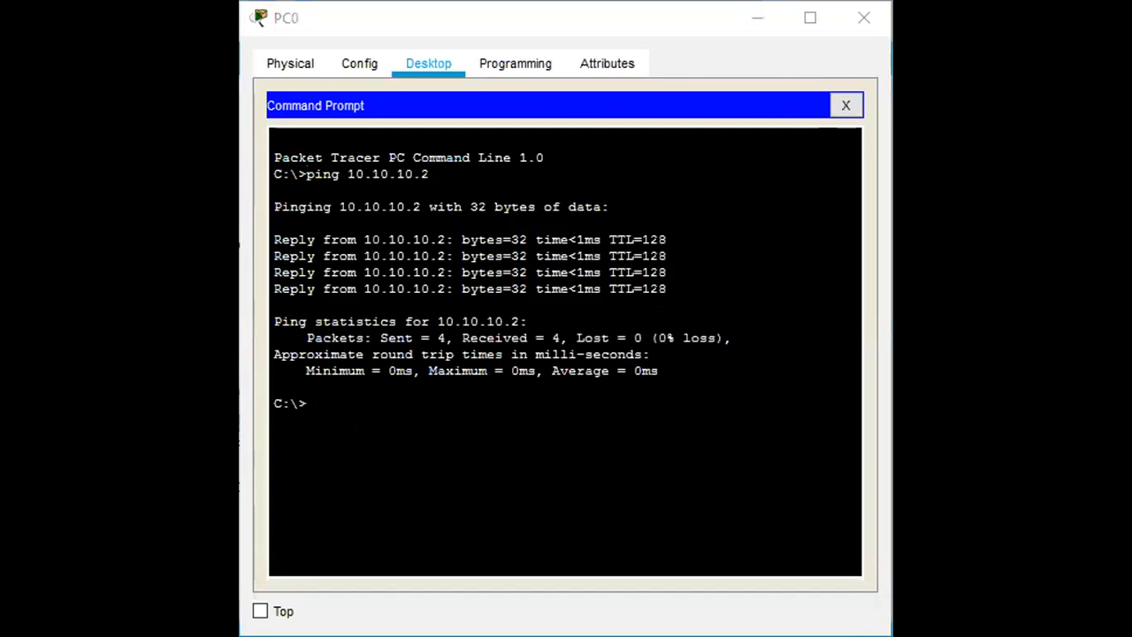
pyautogui.press('Up')
pyautogui.press('BackSpace')
pyautogui.write('3')
pyautogui.press('Return')
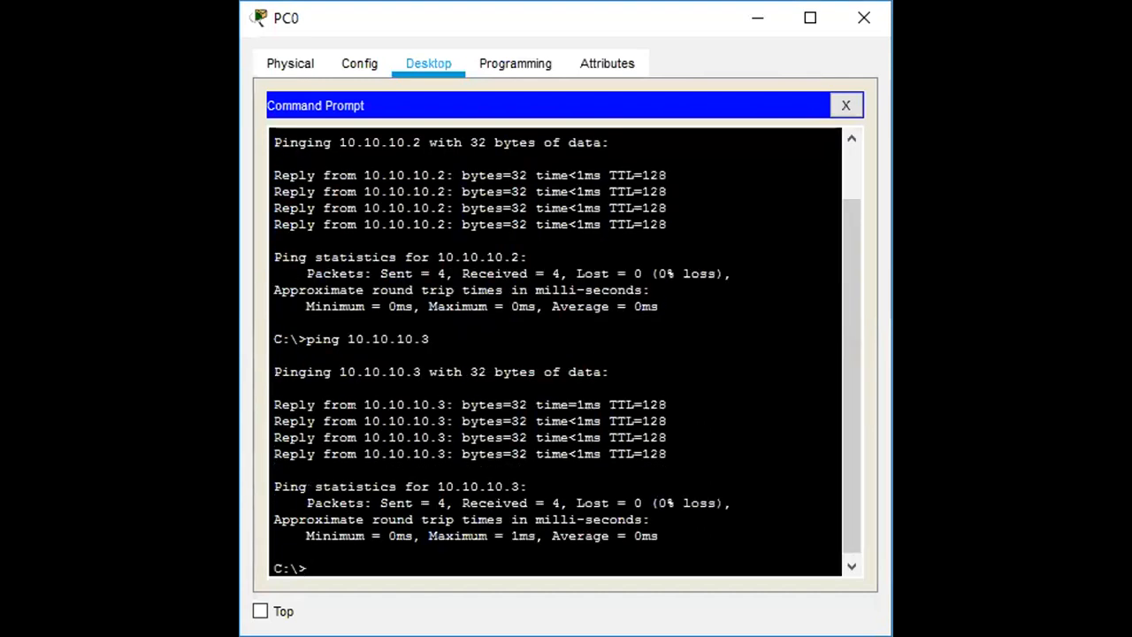
# Ping 10.10.10.4 and 10.10.10.5 from PC0 to reach the remaining PCs.
pyautogui.press('Up')
pyautogui.press('BackSpace')
pyautogui.write('4')
pyautogui.press('Return')
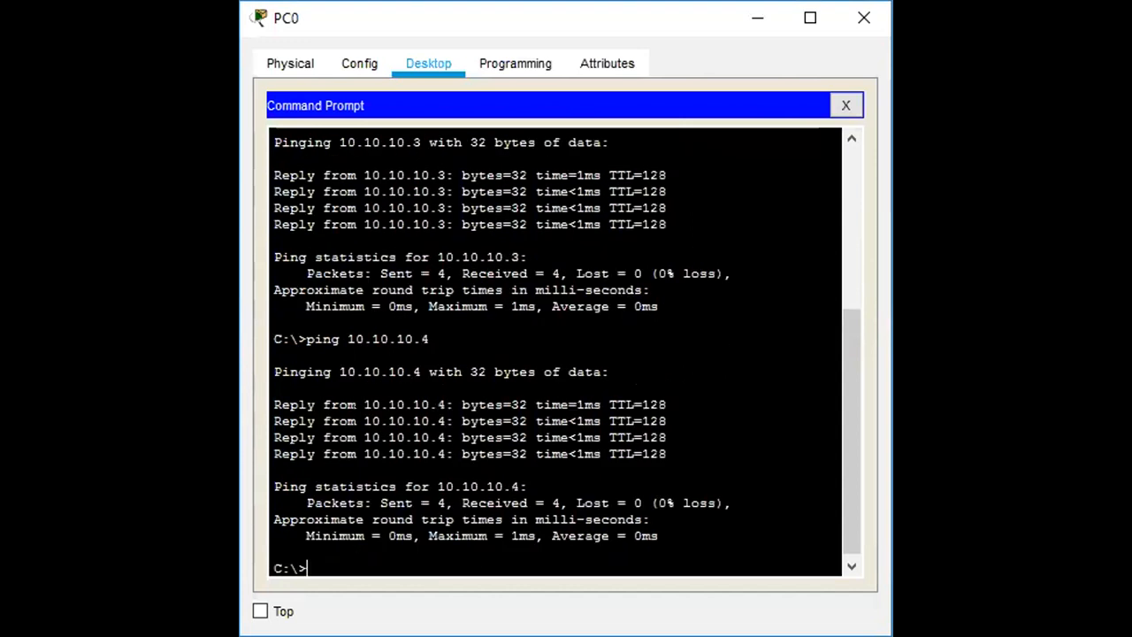
pyautogui.press('Up')
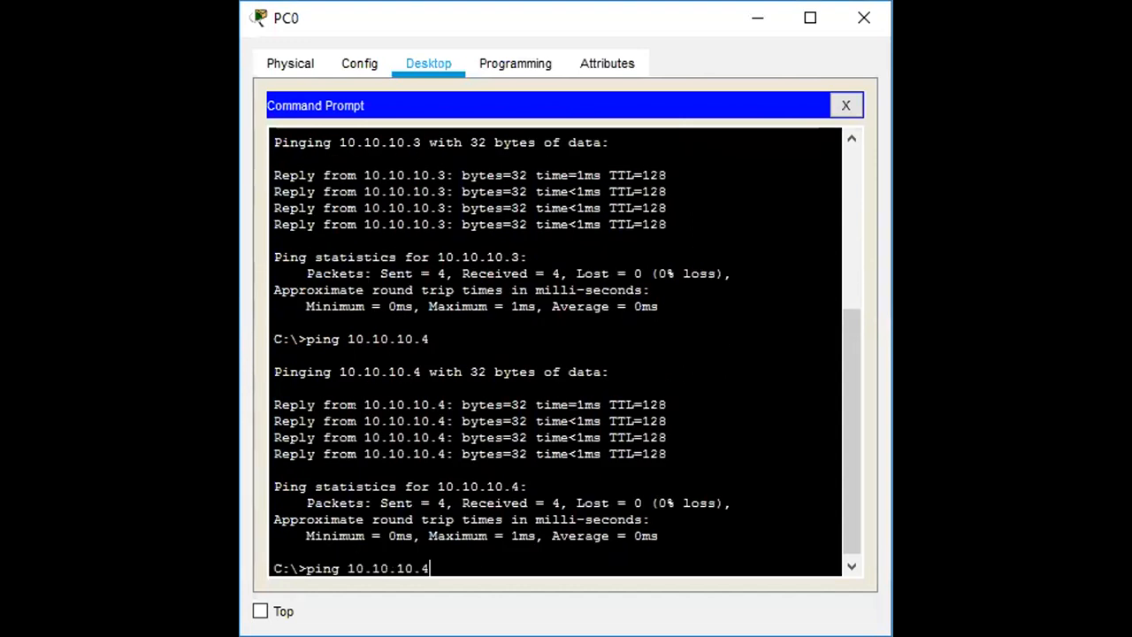
pyautogui.press('BackSpace')
pyautogui.write('5')
pyautogui.press('Return')
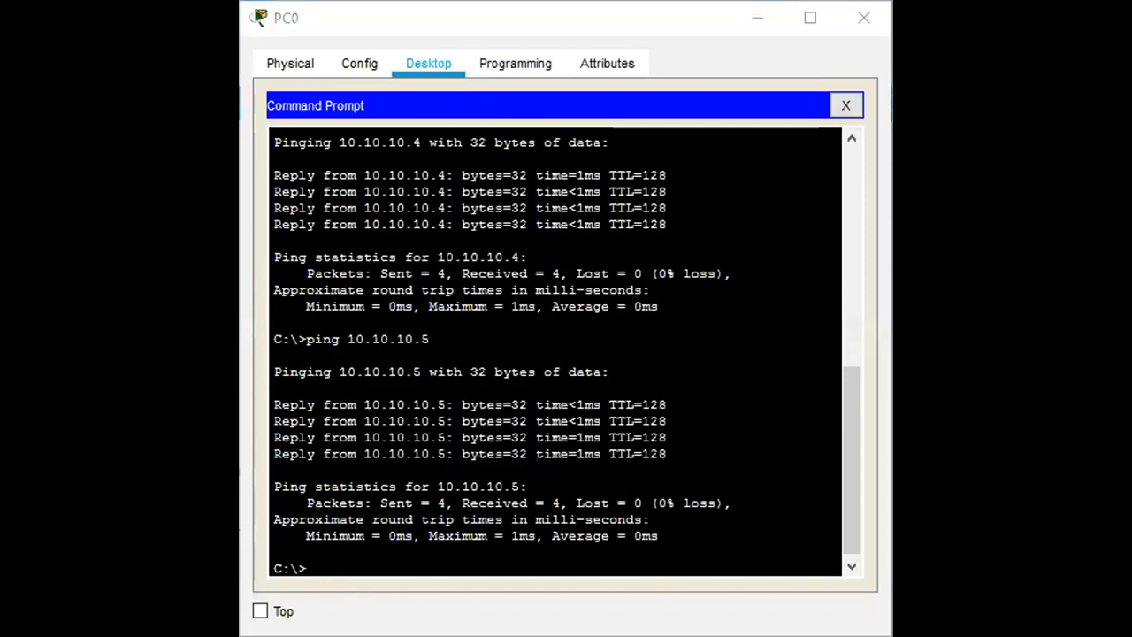
# Display PC0's ARP cache with the arp -a command.
pyautogui.click(310, 568)
pyautogui.write('arp ')
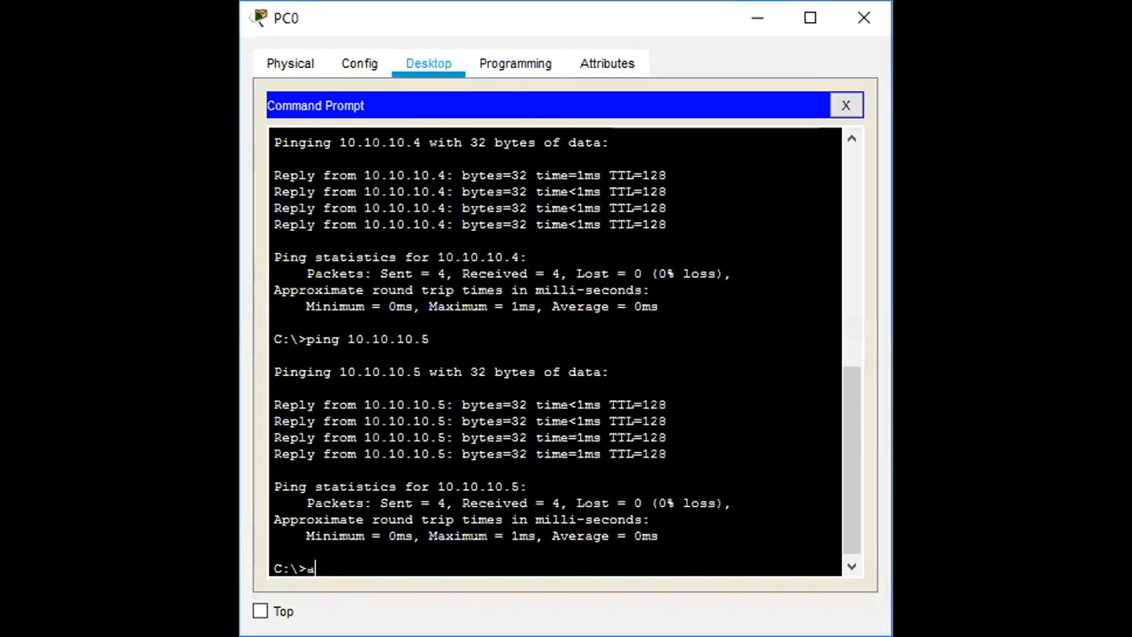
pyautogui.write('-s')
pyautogui.press('BackSpace')
pyautogui.write('a')
pyautogui.press('Return')
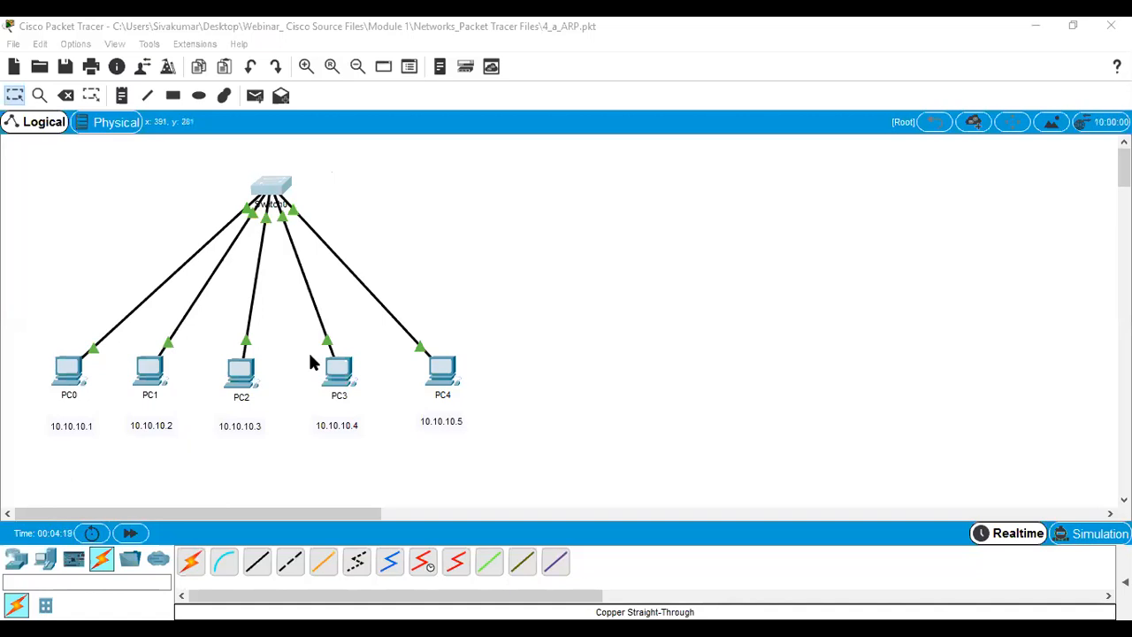
# Open the 4_b_RIP file without saving the changes to the ARP network.
pyautogui.click(42, 71)
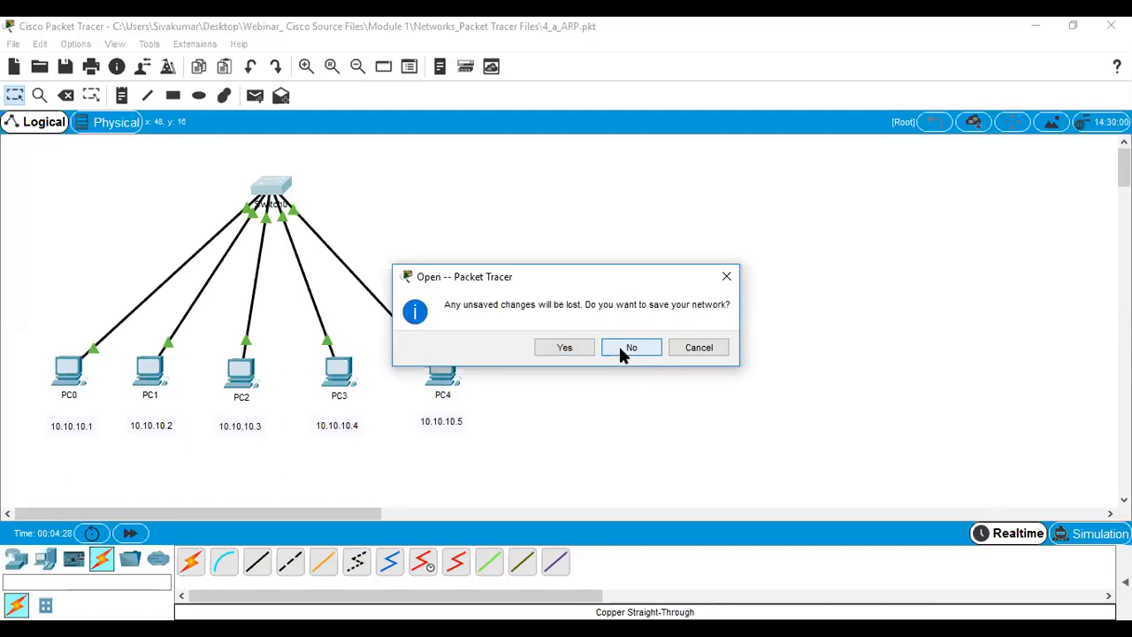
pyautogui.click(619, 343)
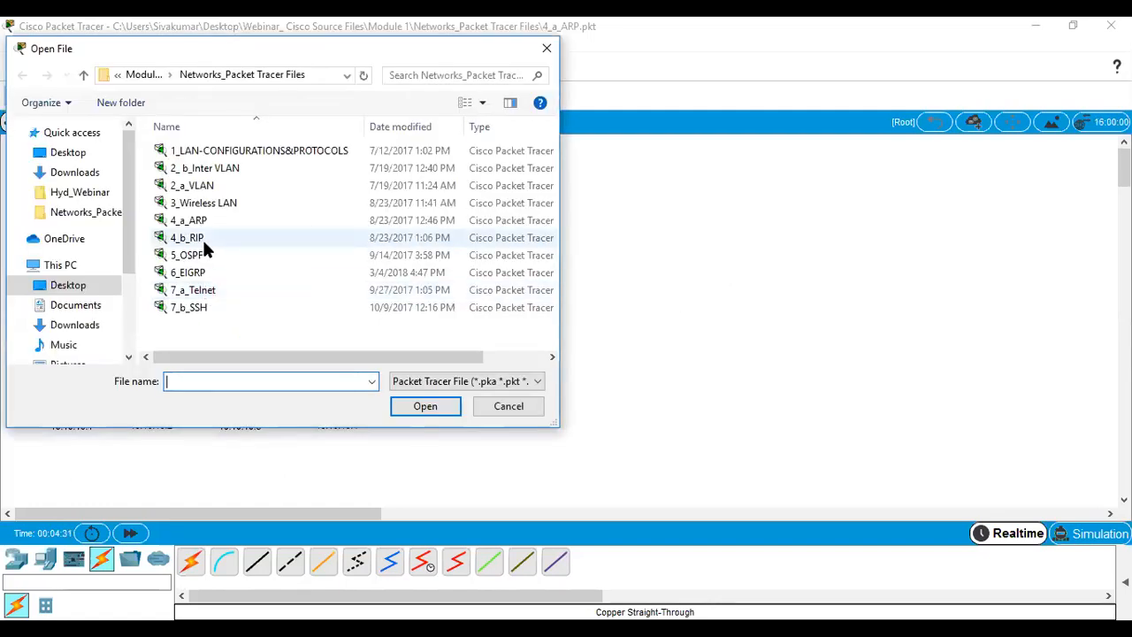
pyautogui.click(203, 238)
pyautogui.doubleClick(203, 238)
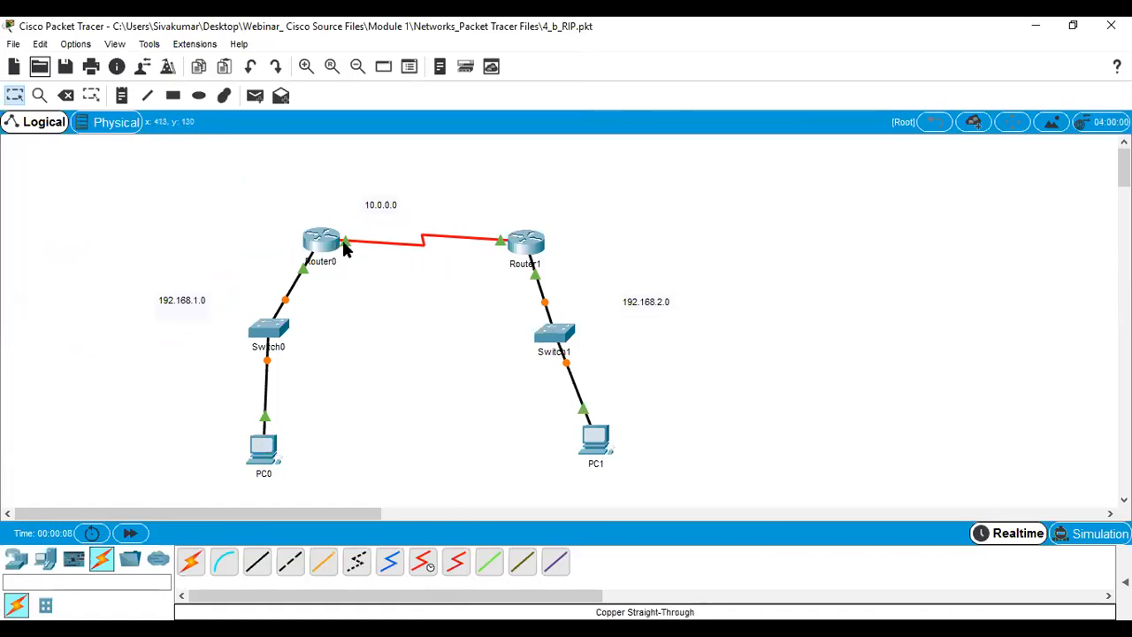
# Switch to the Webinar_Module_1 presentation in PowerPoint and find the RIP simulation slide.
pyautogui.click(263, 335)
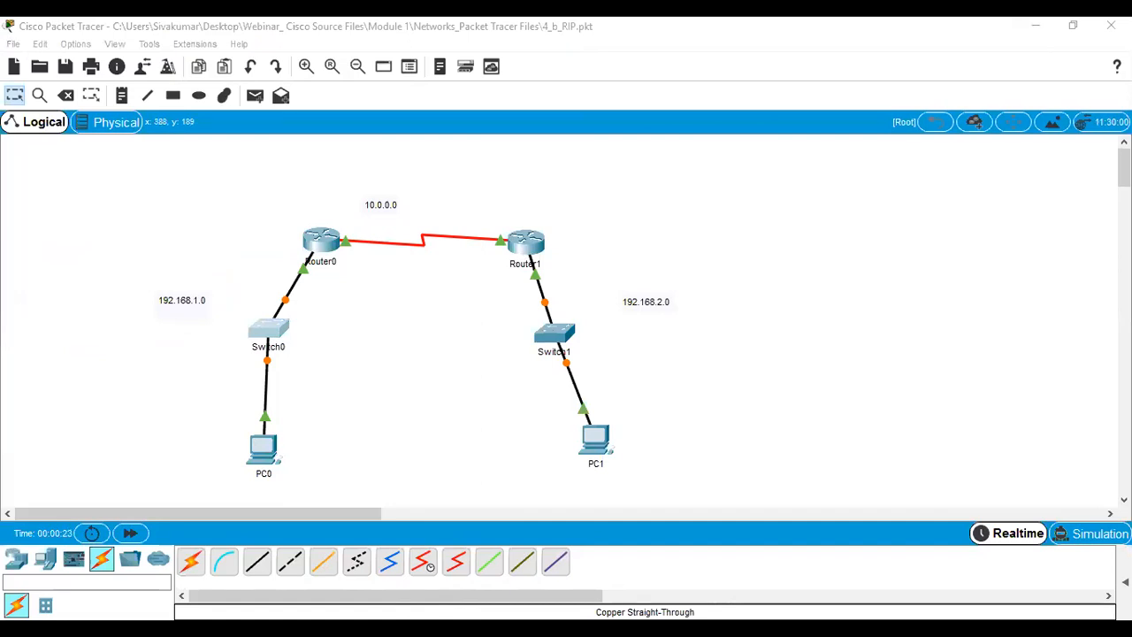
pyautogui.hotkey('alt', 'Tab')
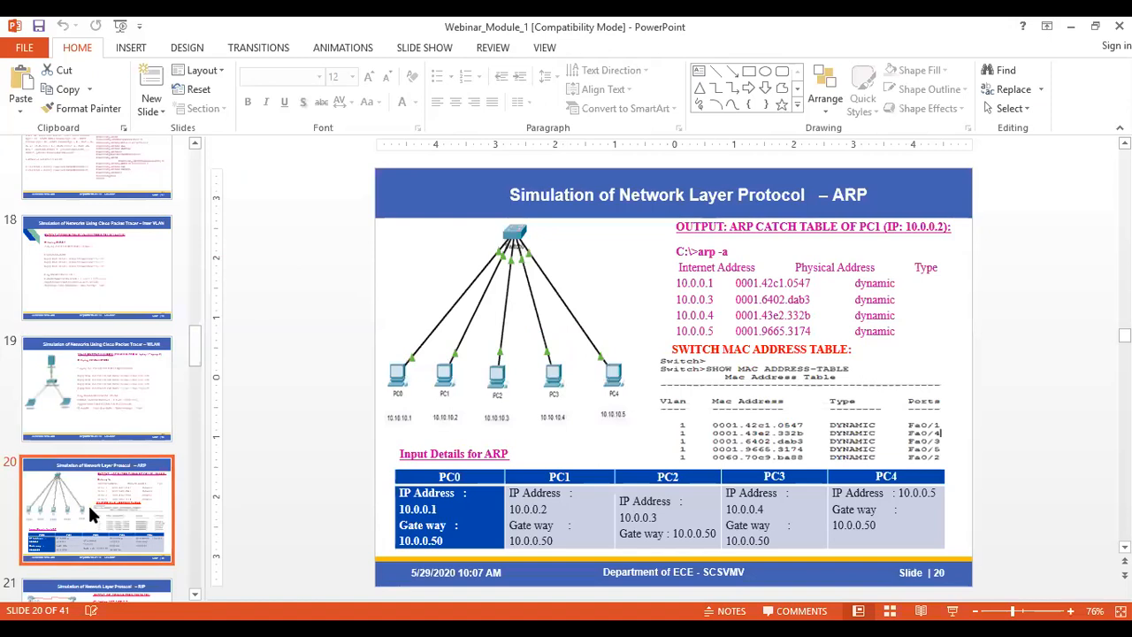
pyautogui.scroll(-3, 91, 499)
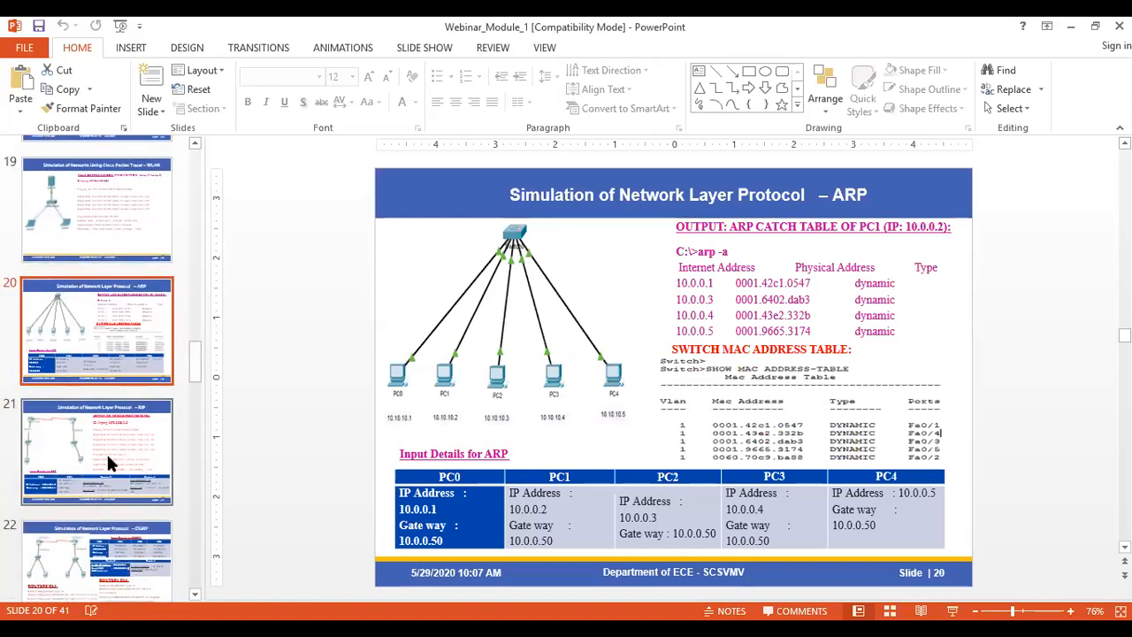
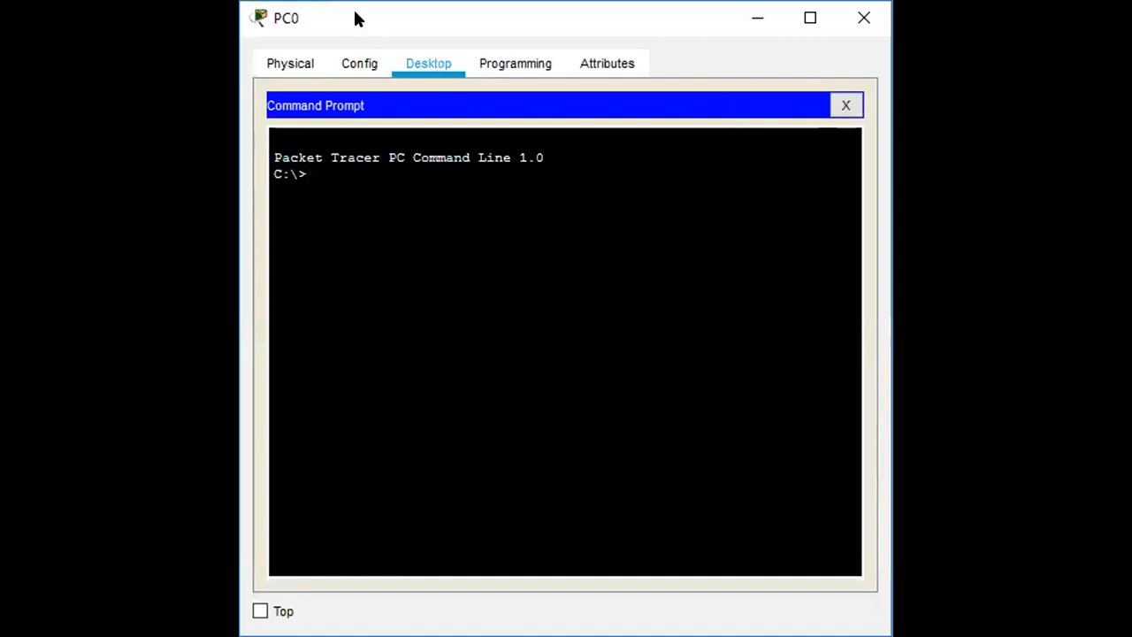
# Ping 192.168.2.0 from PC0's command prompt to test the RIP route, and put the PC's window away.
pyautogui.write('ping 192.168.')
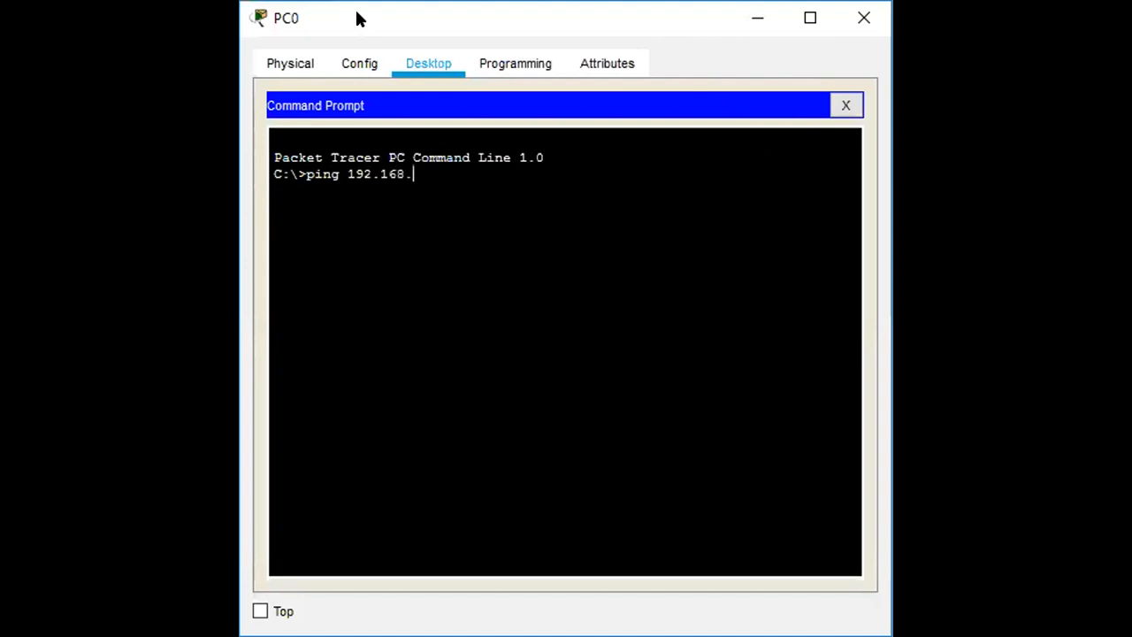
pyautogui.write('2.')
pyautogui.write('0')
pyautogui.press('Return')
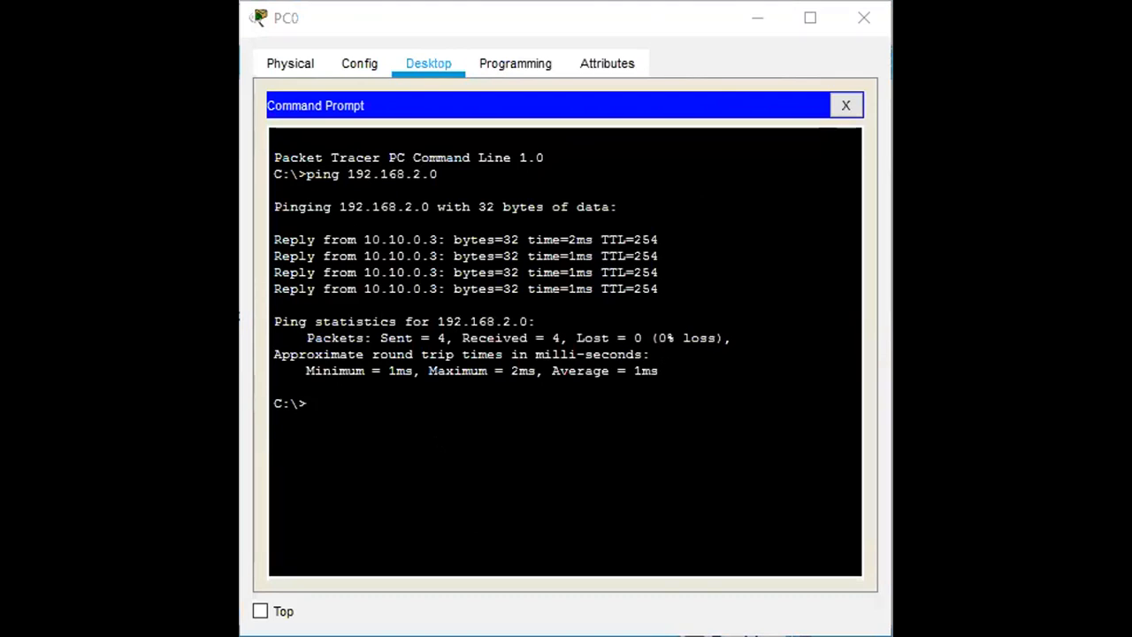
pyautogui.click(750, 18)
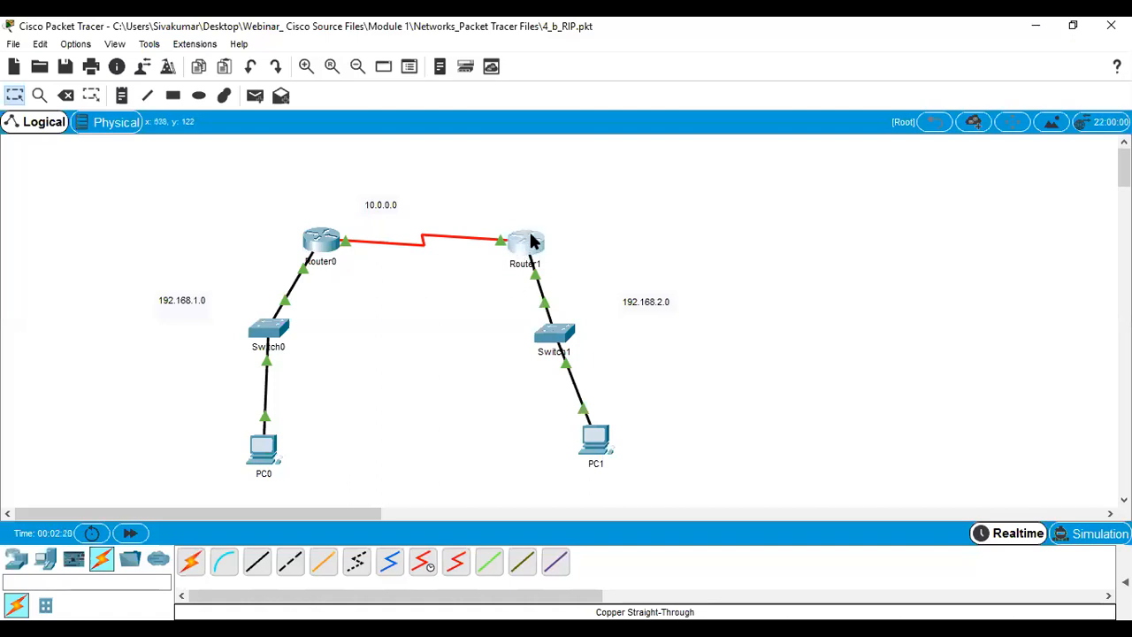
# Display Router1's routing table with show ip route and examine the RIP entry and the route codes.
pyautogui.click(530, 241)
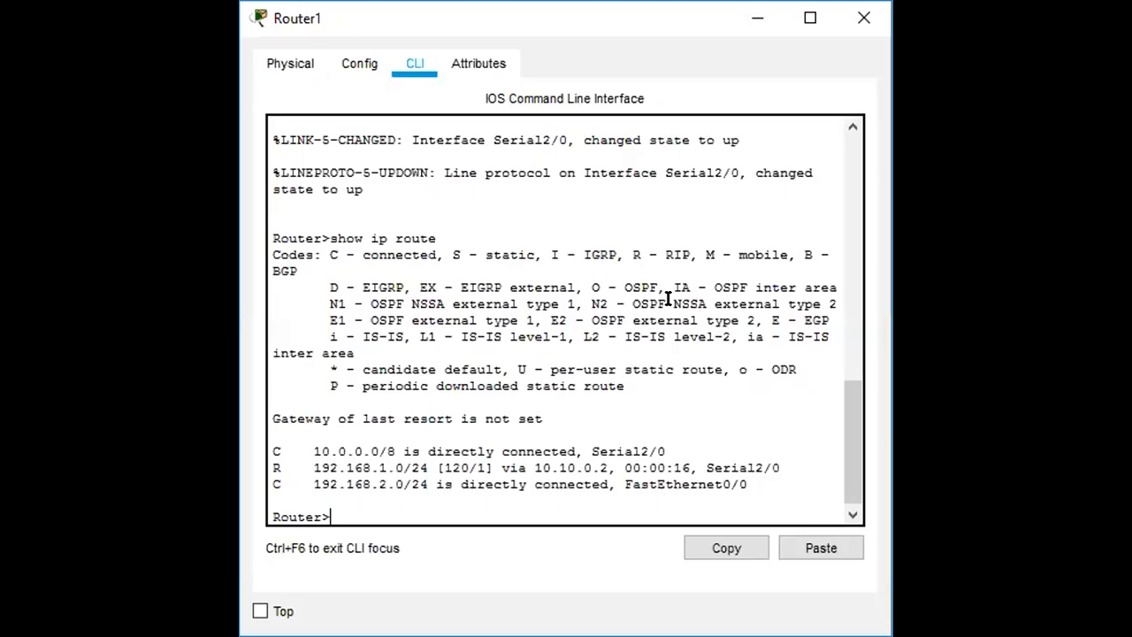
pyautogui.moveTo(858, 445); pyautogui.dragTo(856, 474)
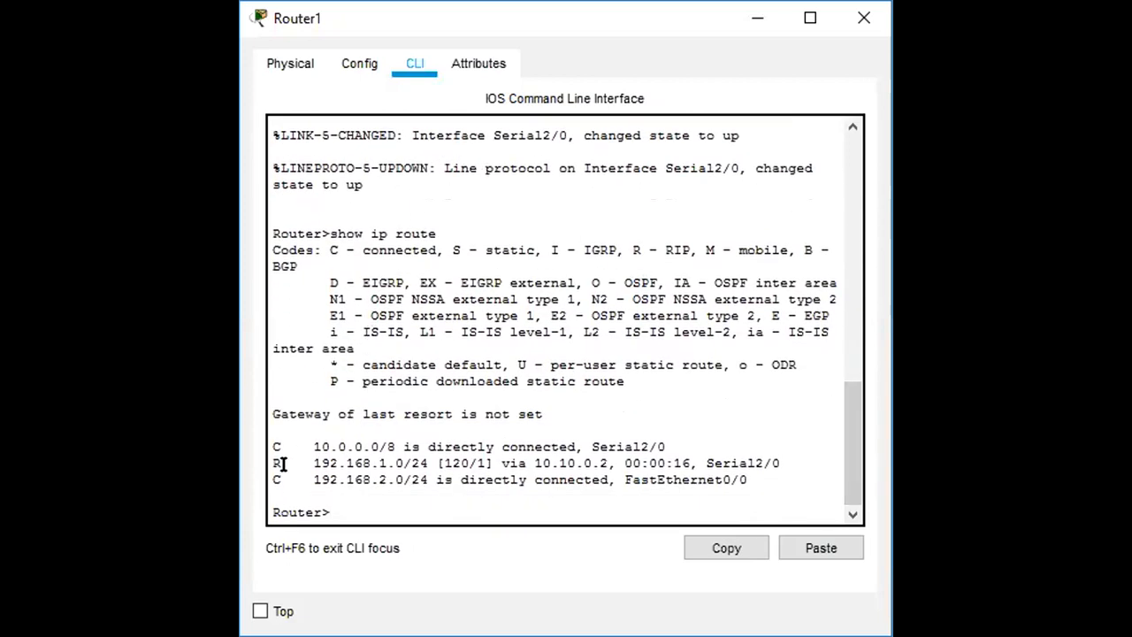
pyautogui.moveTo(280, 462); pyautogui.dragTo(260, 458)
pyautogui.moveTo(329, 241); pyautogui.dragTo(343, 243)
pyautogui.moveTo(329, 234); pyautogui.dragTo(438, 234)
pyautogui.click(357, 255)
pyautogui.moveTo(632, 247); pyautogui.dragTo(692, 243)
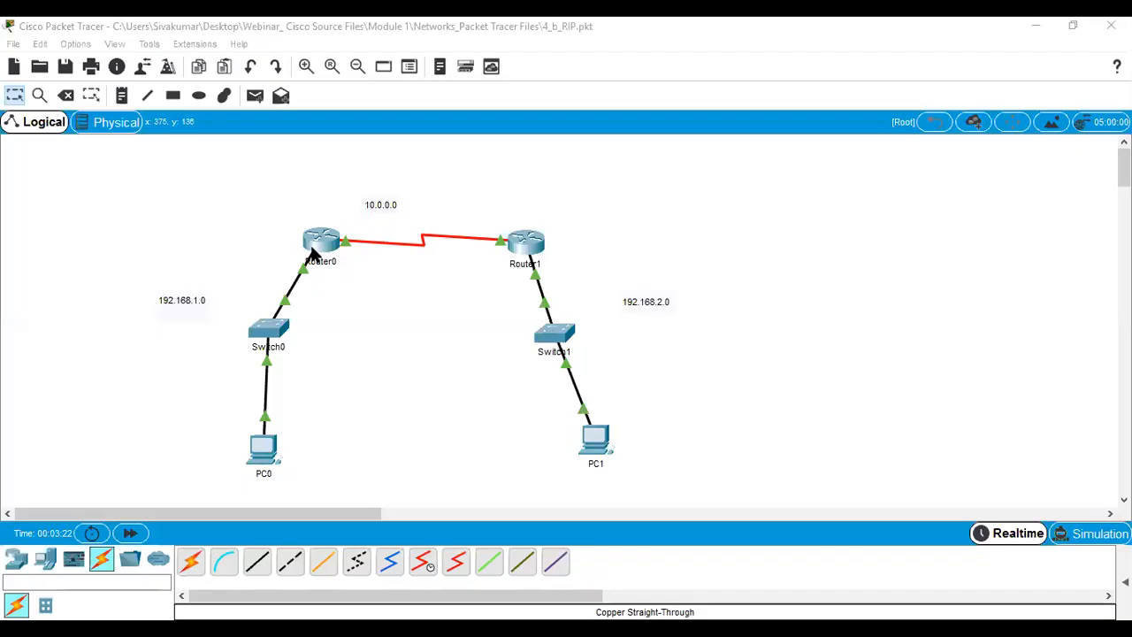
# Display Router0's routing table from its command line with show ip route.
pyautogui.click(323, 246)
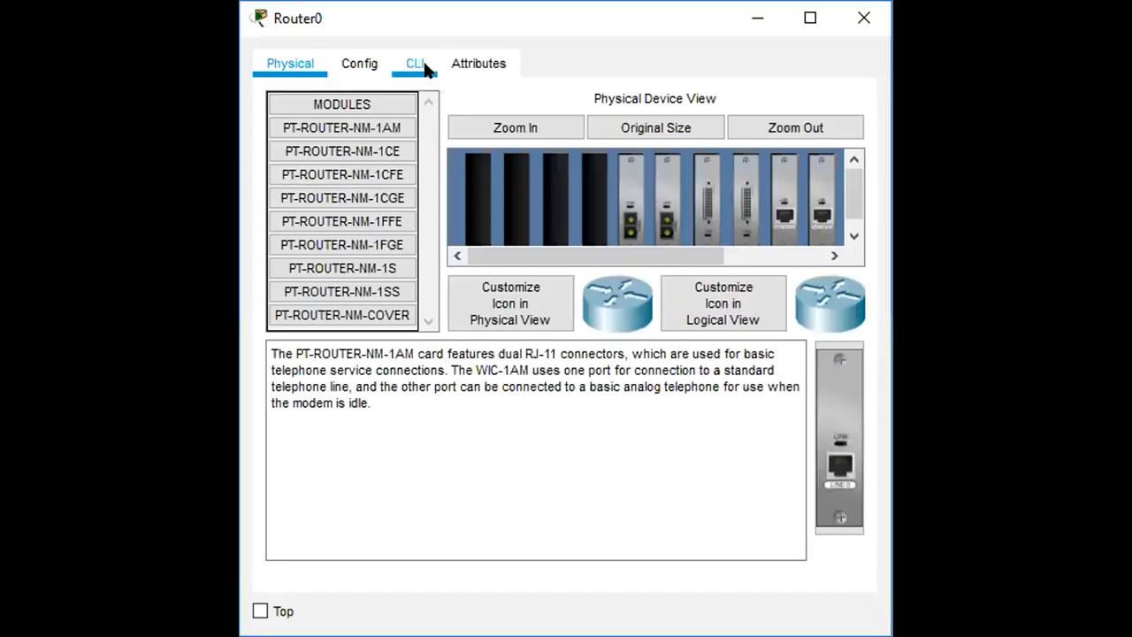
pyautogui.click(425, 67)
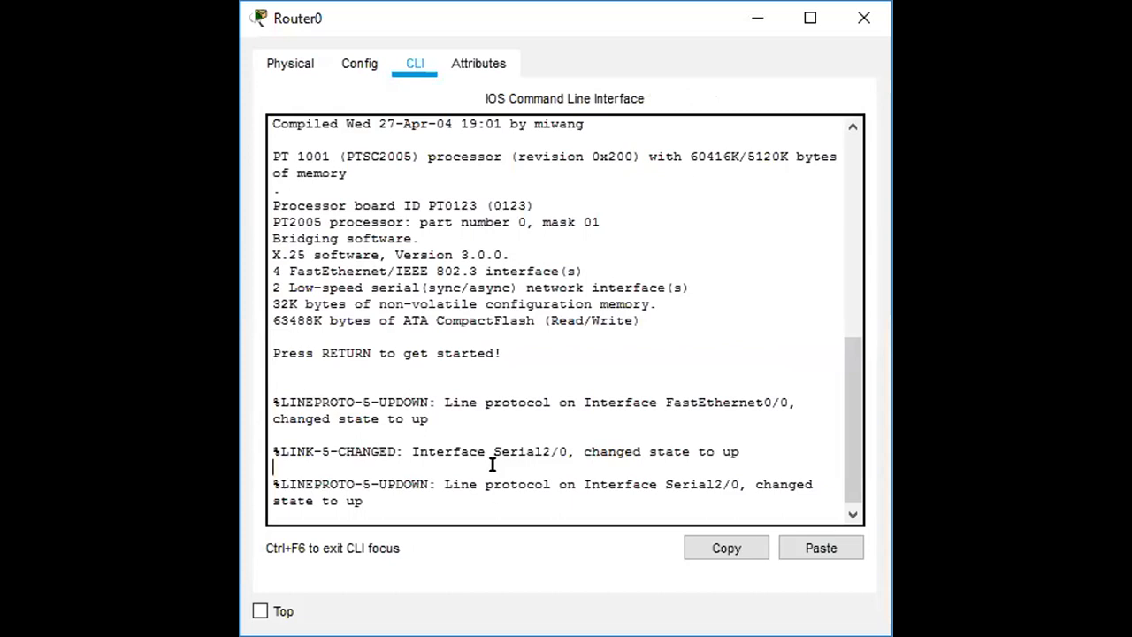
pyautogui.press('Return')
pyautogui.write('show ip route')
pyautogui.press('Return')
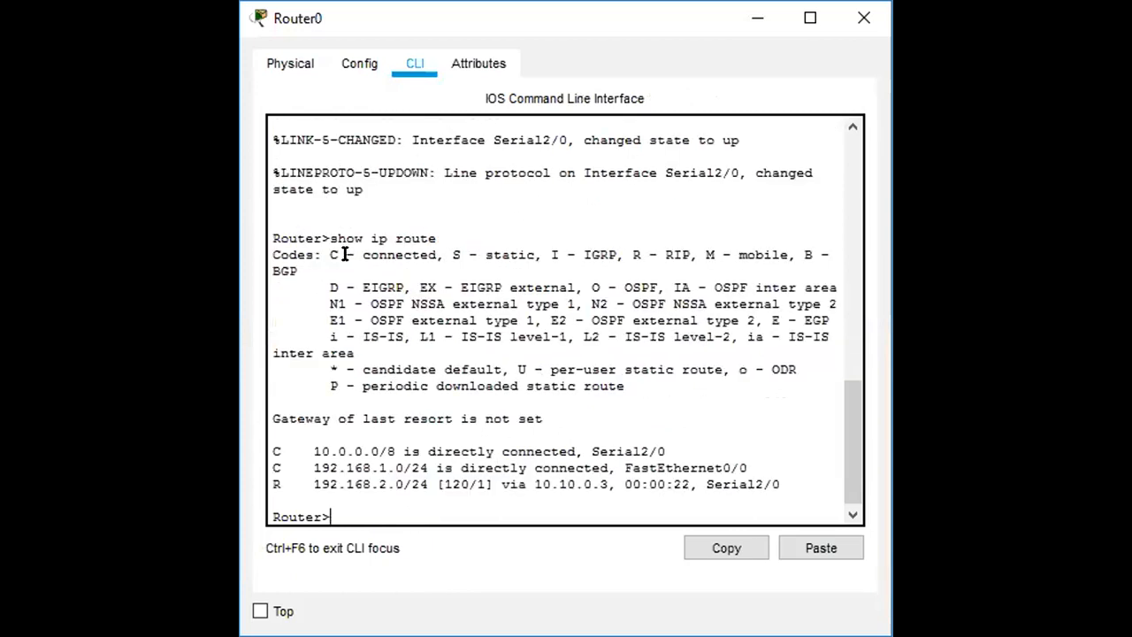
# Examine the connected and RIP codes and the 192.168.2.0 entry in Router0's routing table, and close the router's window.
pyautogui.moveTo(280, 256); pyautogui.dragTo(590, 422)
pyautogui.click(464, 306)
pyautogui.moveTo(330, 255); pyautogui.dragTo(412, 254)
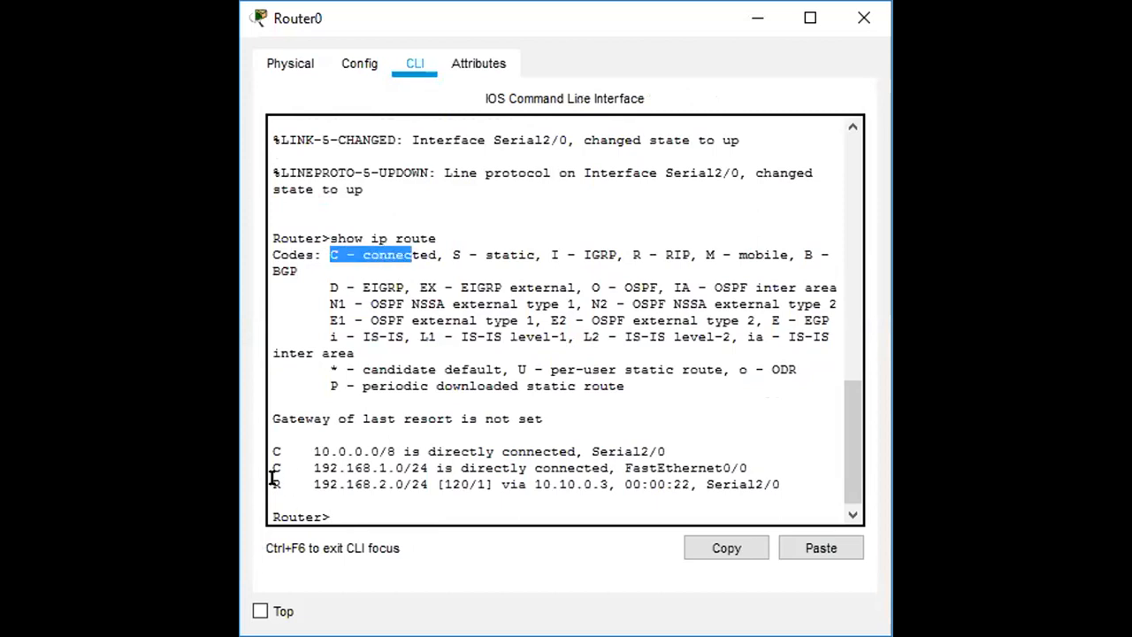
pyautogui.moveTo(274, 484); pyautogui.dragTo(395, 484)
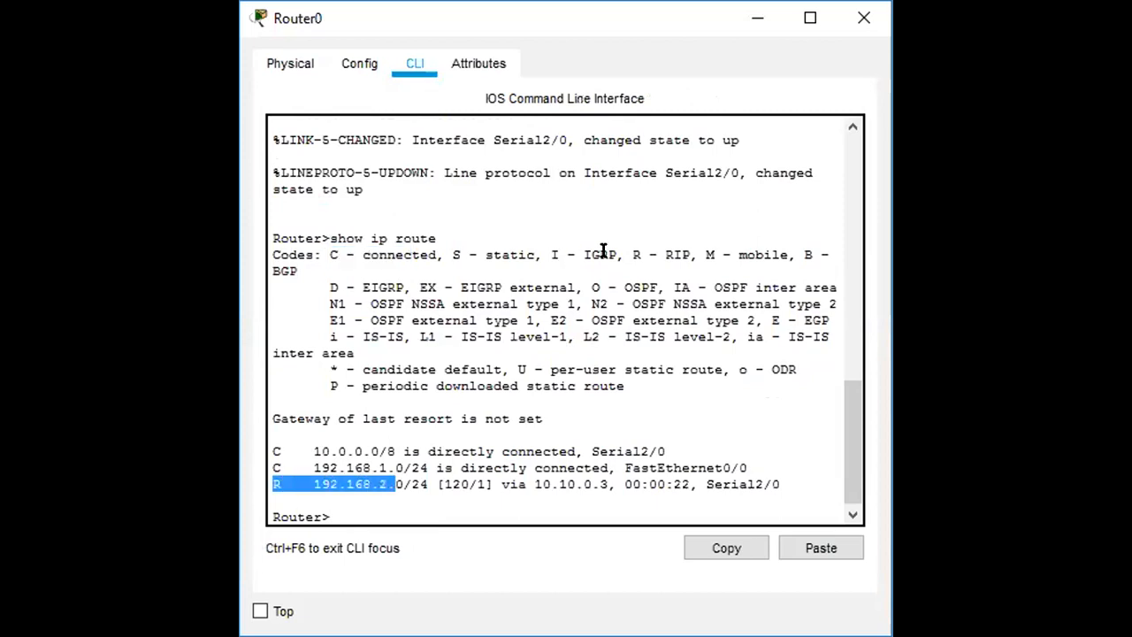
pyautogui.moveTo(632, 254); pyautogui.dragTo(691, 254)
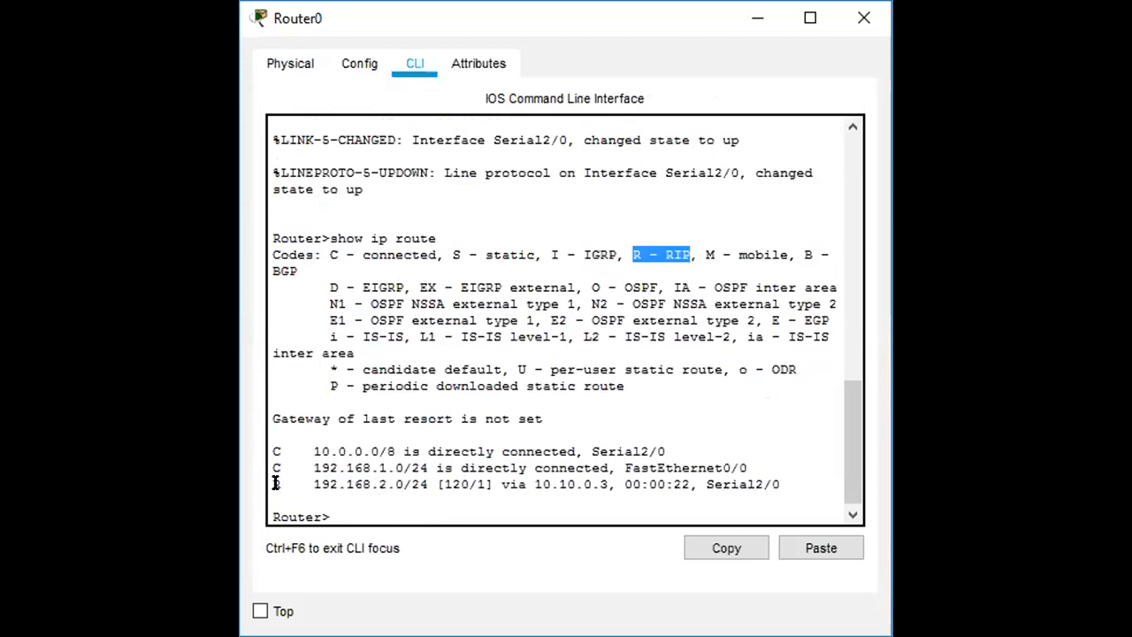
pyautogui.moveTo(274, 480); pyautogui.dragTo(721, 487)
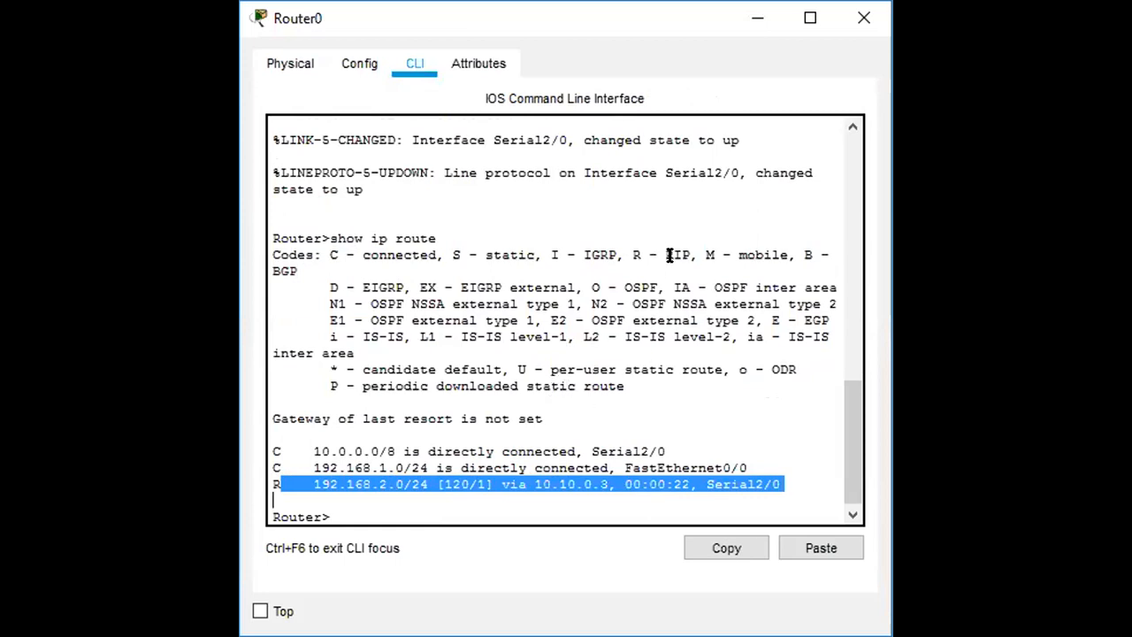
pyautogui.moveTo(672, 254); pyautogui.dragTo(692, 255)
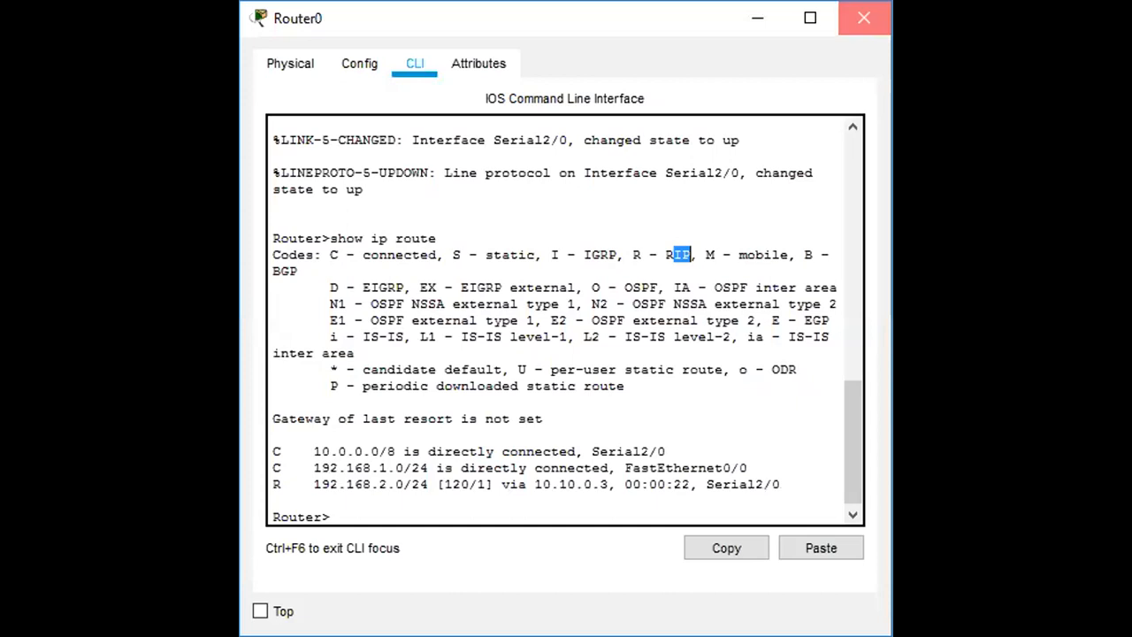
pyautogui.click(864, 18)
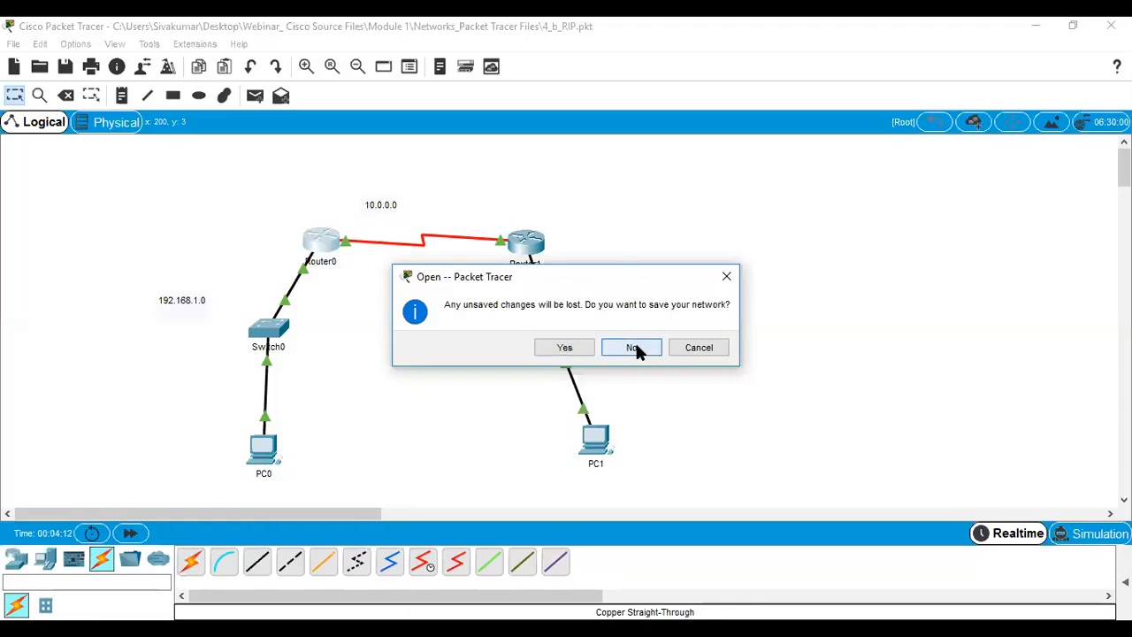
# Open the 5_OSPF network file without saving the changes to the RIP network.
pyautogui.click(632, 347)
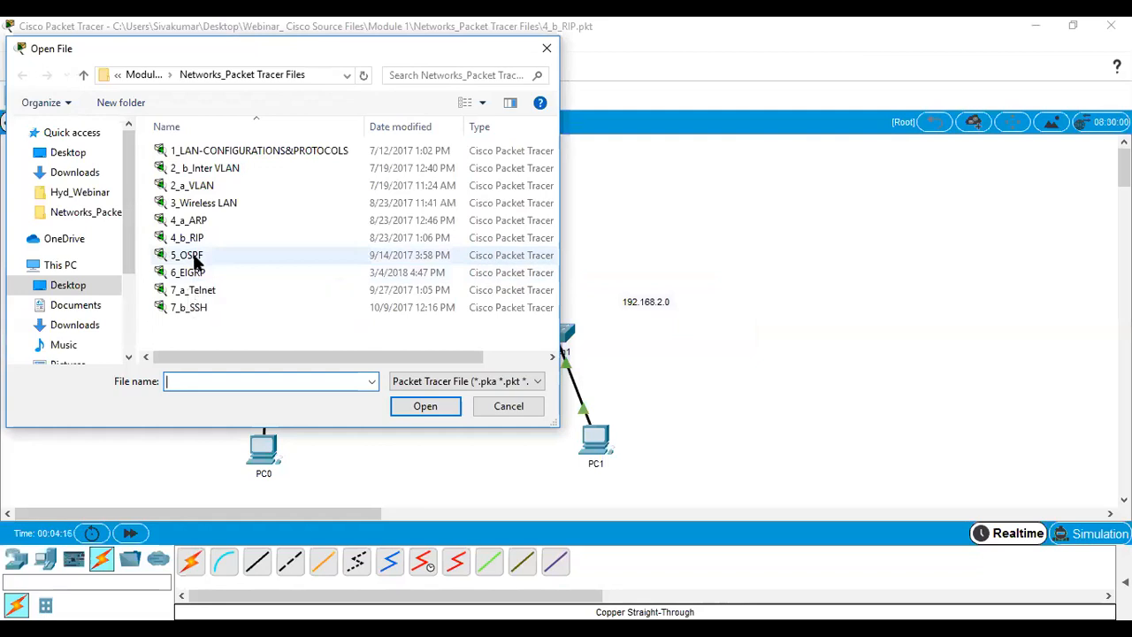
pyautogui.click(196, 257)
pyautogui.doubleClick(197, 257)
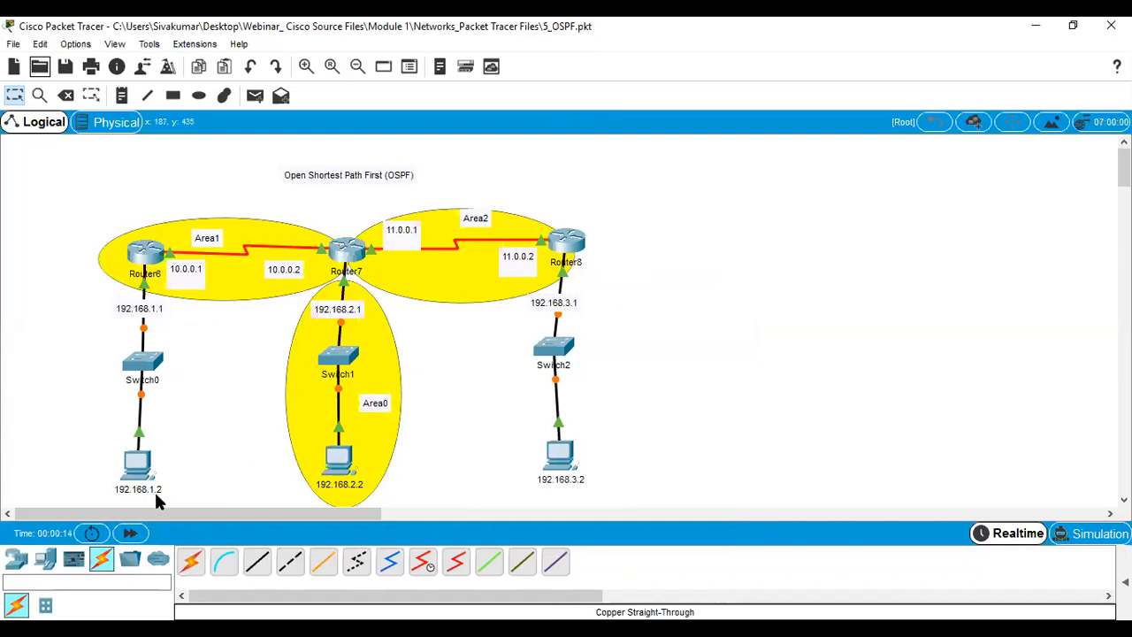
pyautogui.click(148, 373)
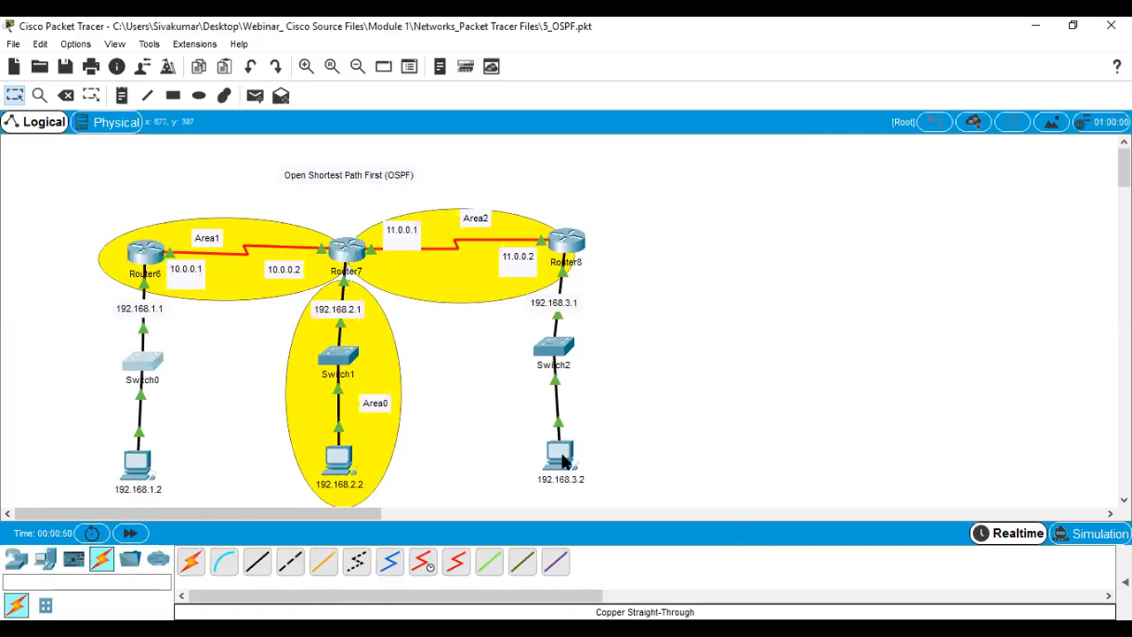
# Ping 192.168.3.2 from the command prompt of the PC labelled 192.168.1.2.
pyautogui.click(139, 457)
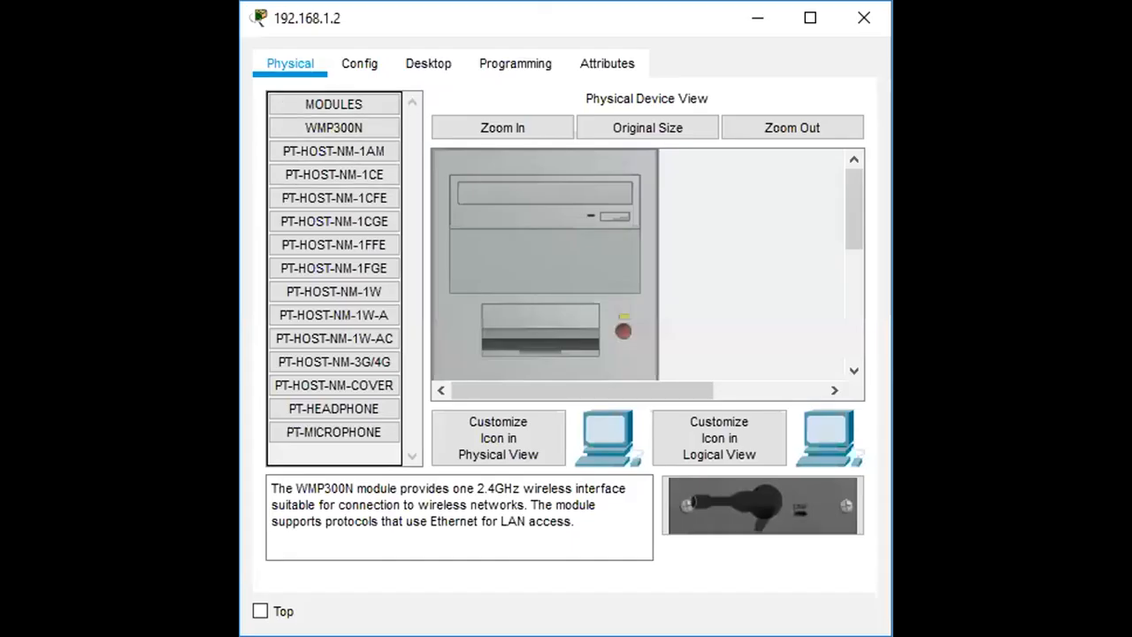
pyautogui.click(433, 67)
pyautogui.click(761, 132)
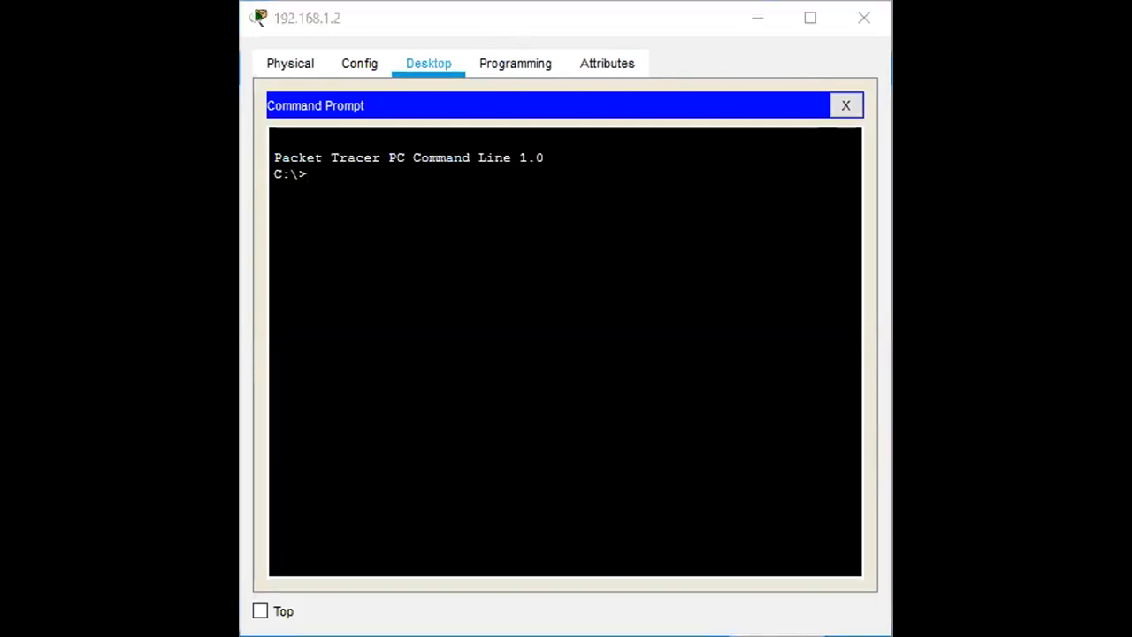
pyautogui.write('ping')
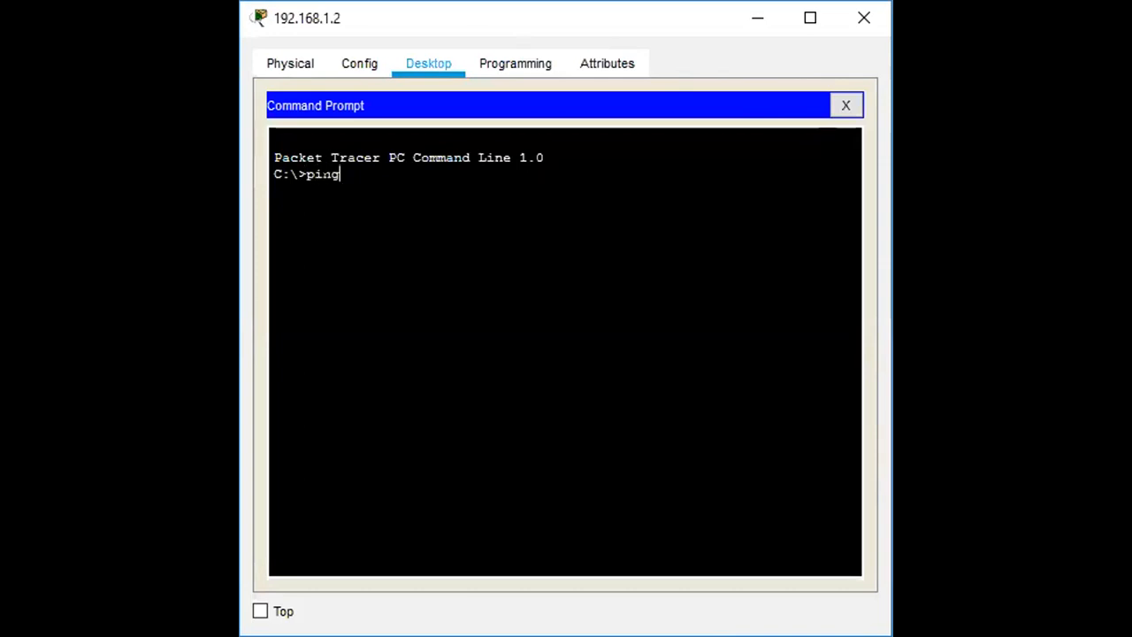
pyautogui.write(' 192.168.')
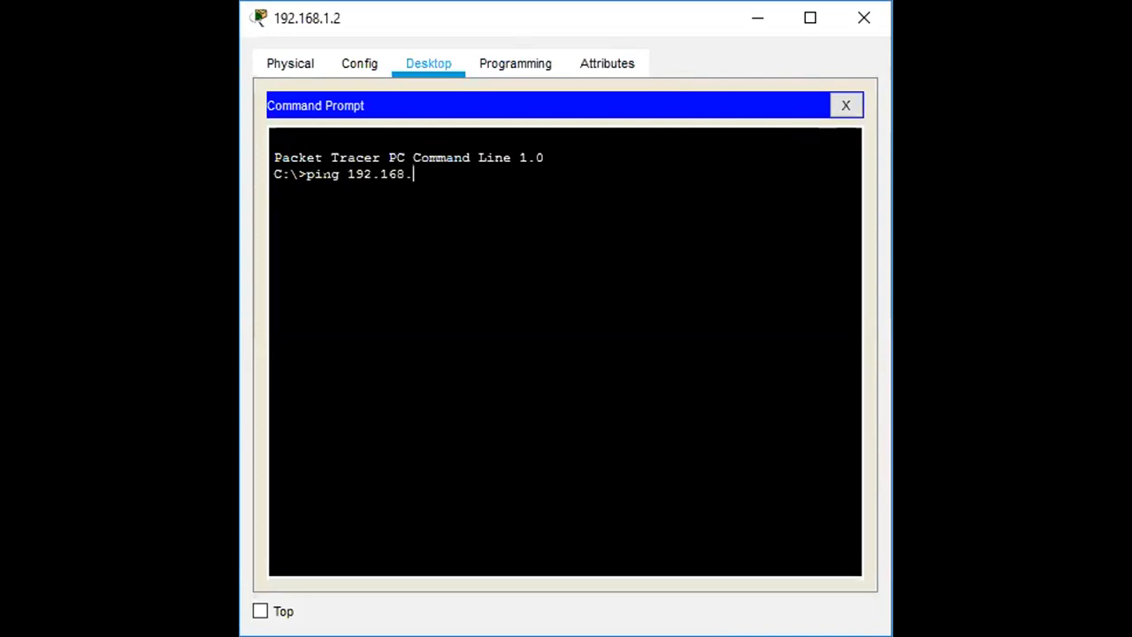
pyautogui.write('3.2')
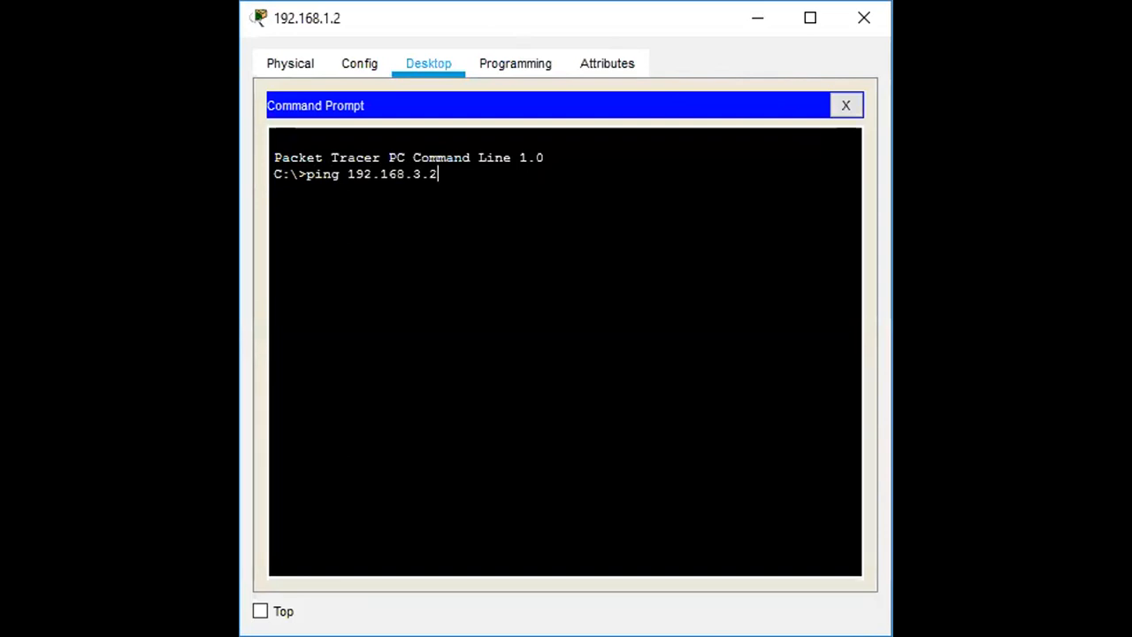
pyautogui.press('Return')
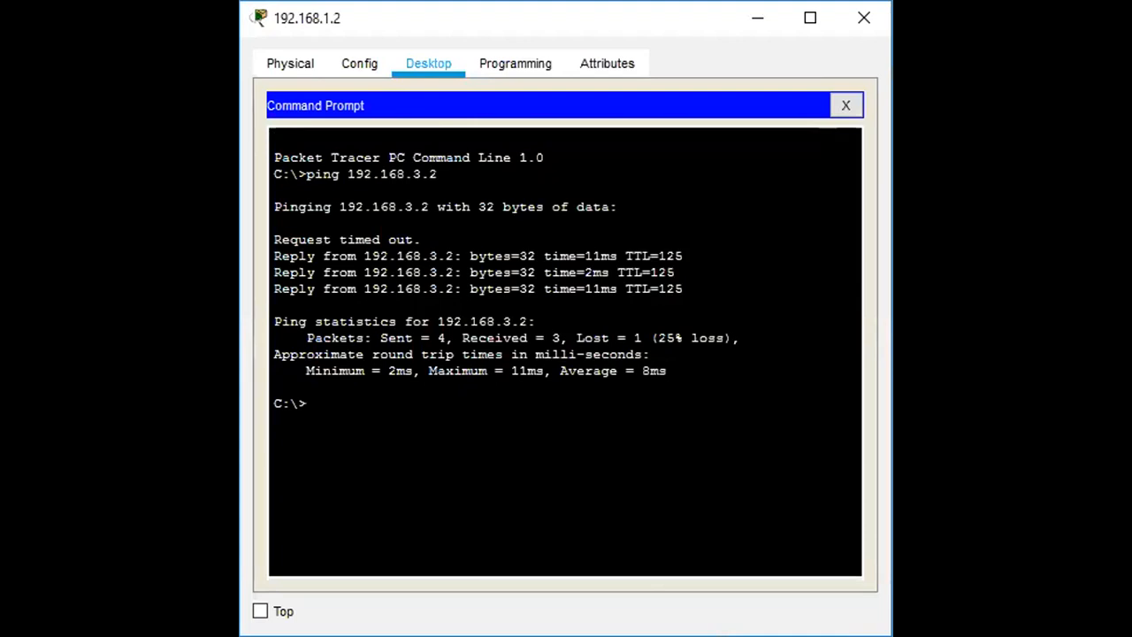
# Ping 192.168.2.2 from the same PC by editing the address of the previous ping command.
pyautogui.press('Up')
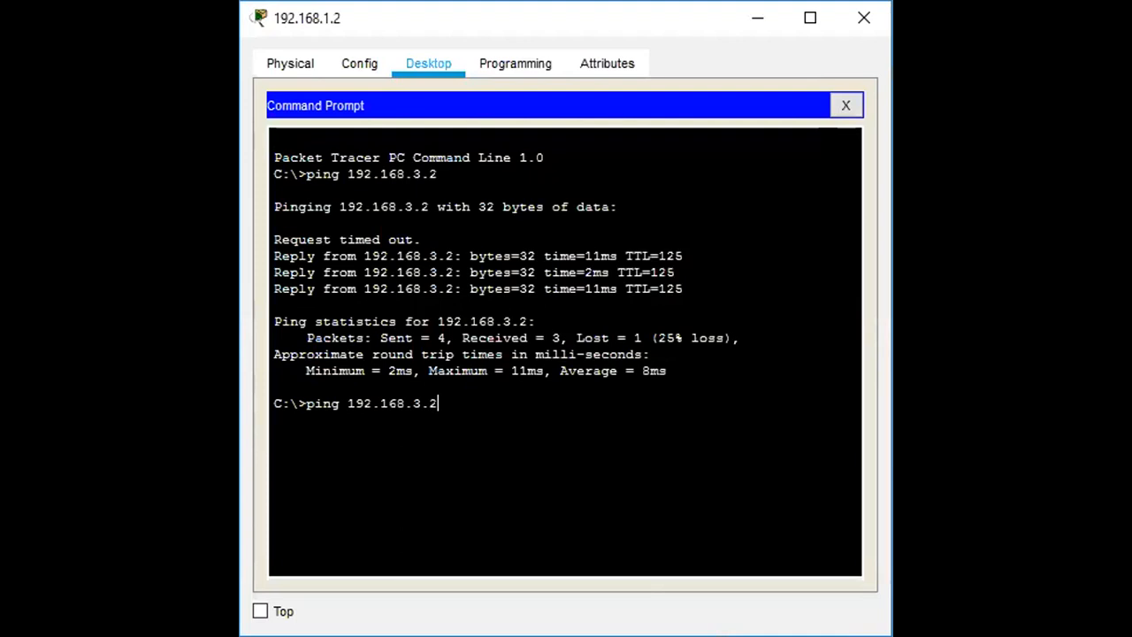
pyautogui.press('BackSpace')
pyautogui.press('BackSpace')
pyautogui.press('BackSpace')
pyautogui.write('2.2')
pyautogui.press('Return')
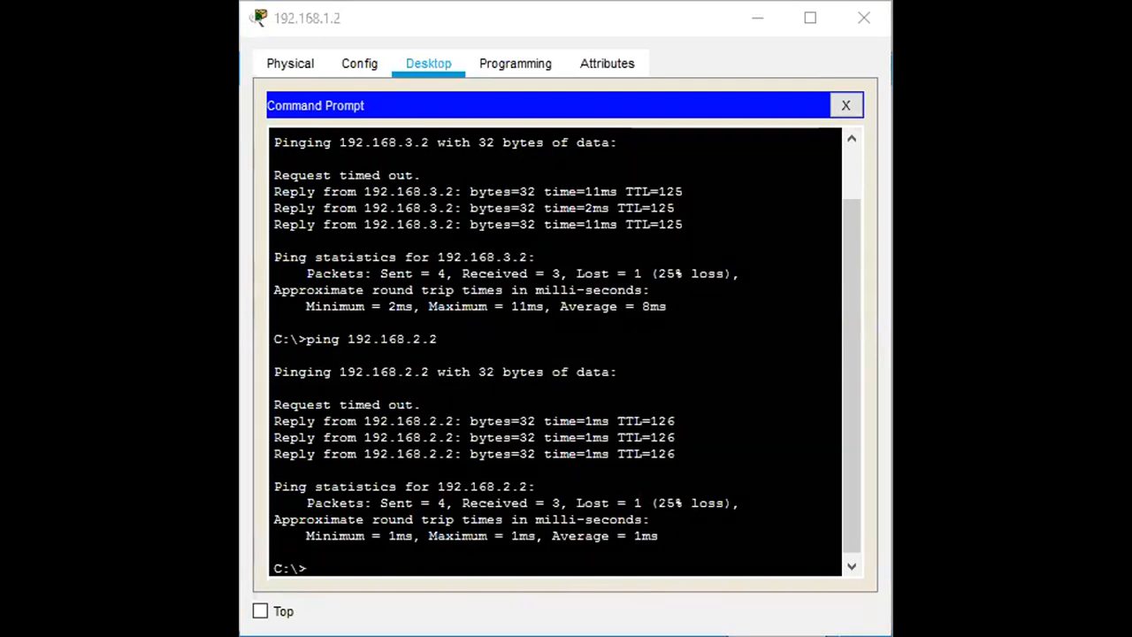
pyautogui.moveTo(538, 488); pyautogui.dragTo(636, 503)
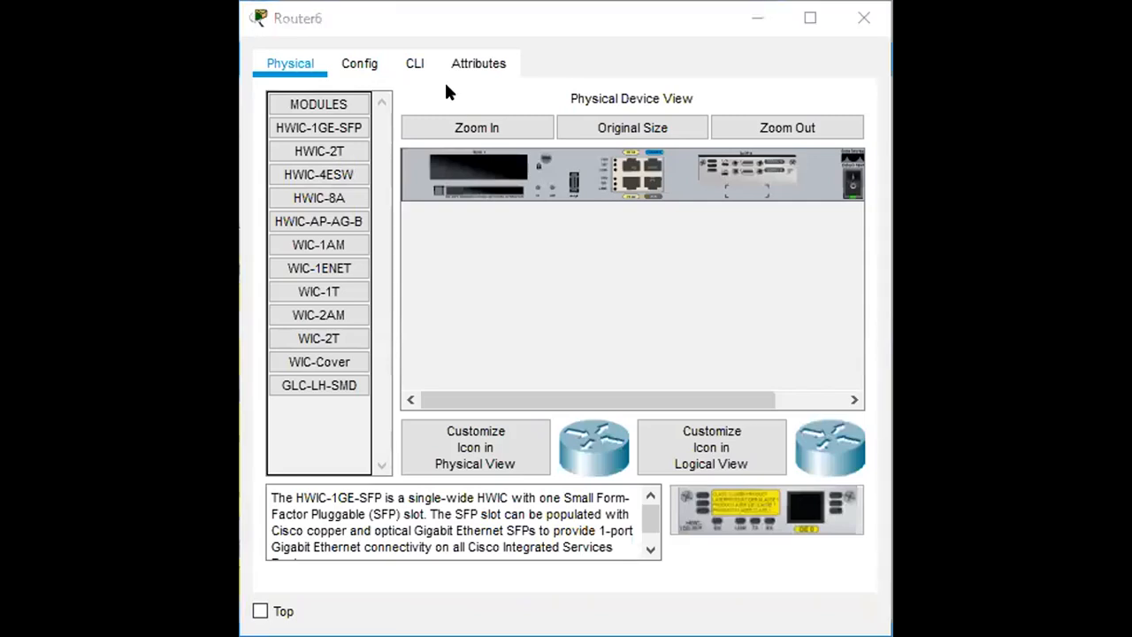
# Display Router6's routing table from its command line with show ip route.
pyautogui.click(416, 65)
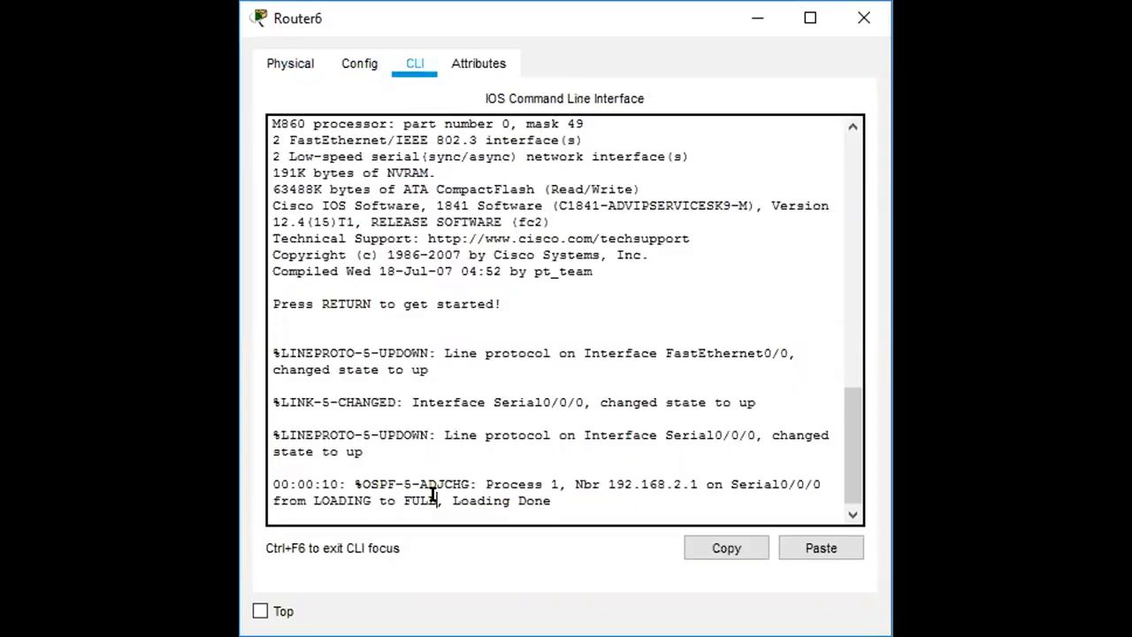
pyautogui.press('Return')
pyautogui.write('show ip')
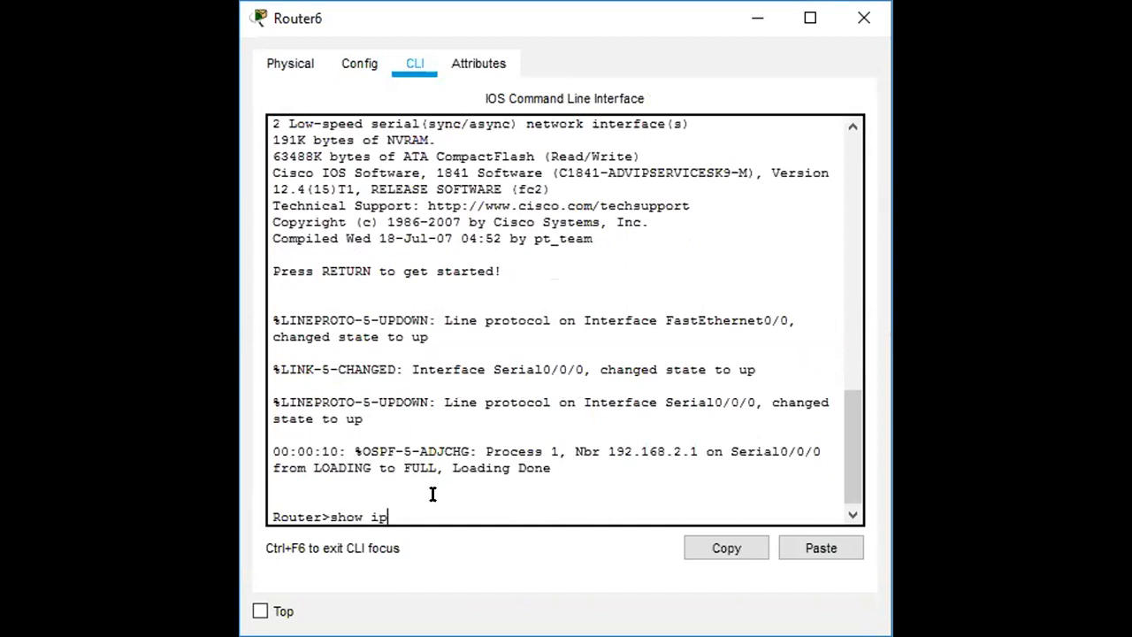
pyautogui.write(' route')
pyautogui.press('Return')
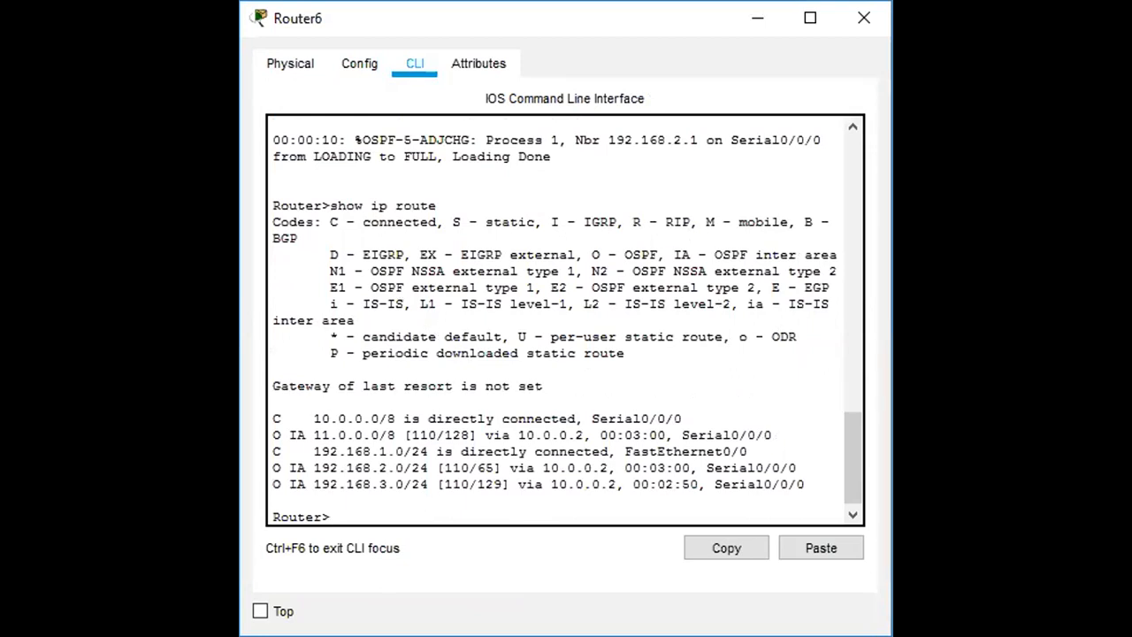
# Examine the connected and OSPF codes against the entries in Router6's routing table, and close the router's window.
pyautogui.doubleClick(329, 222)
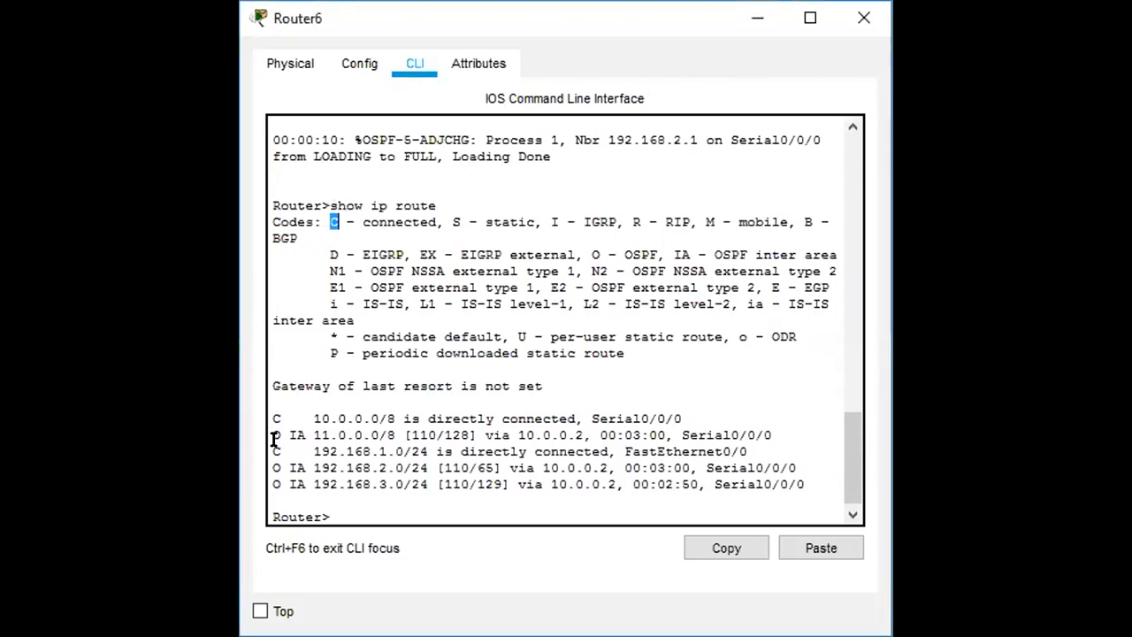
pyautogui.tripleClick(276, 438)
pyautogui.click(293, 466)
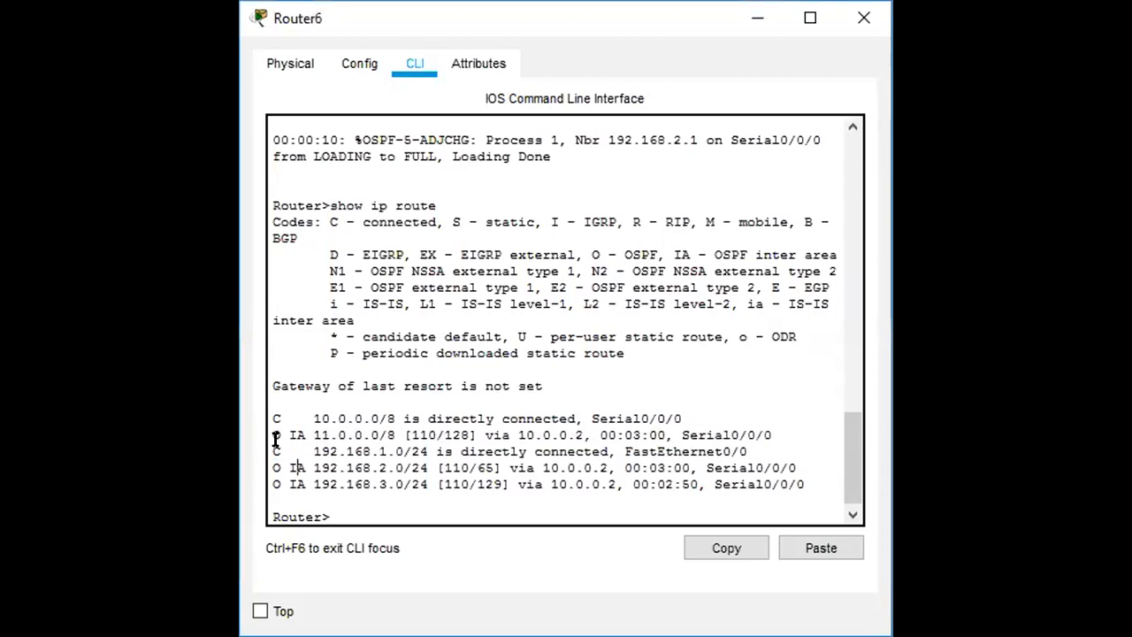
pyautogui.doubleClick(275, 435)
pyautogui.moveTo(582, 254); pyautogui.dragTo(666, 255)
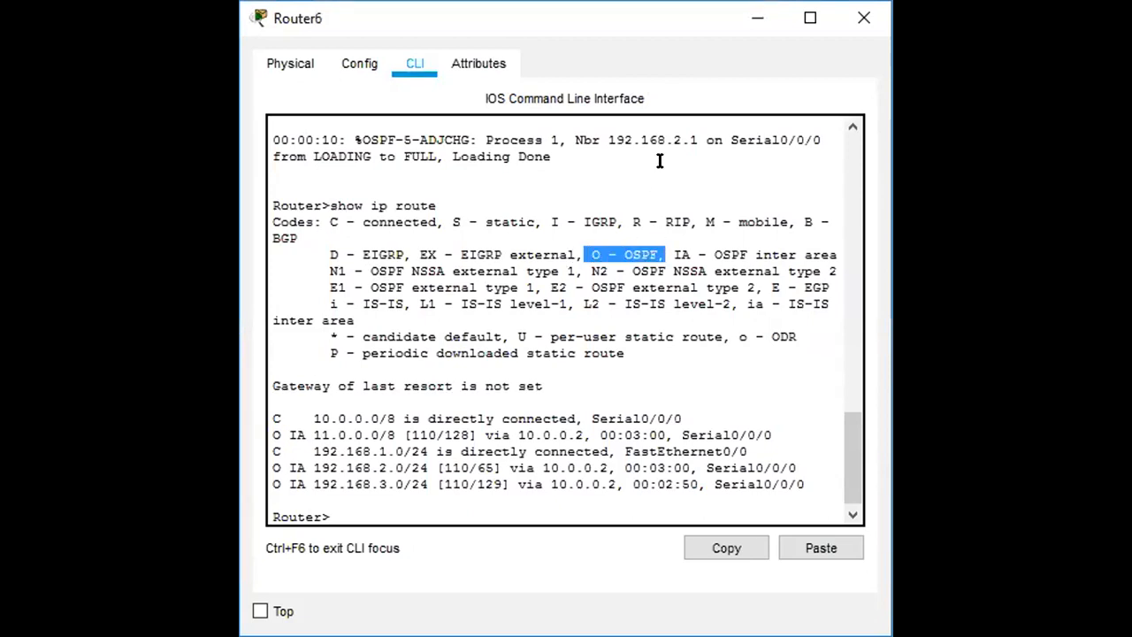
pyautogui.click(752, 31)
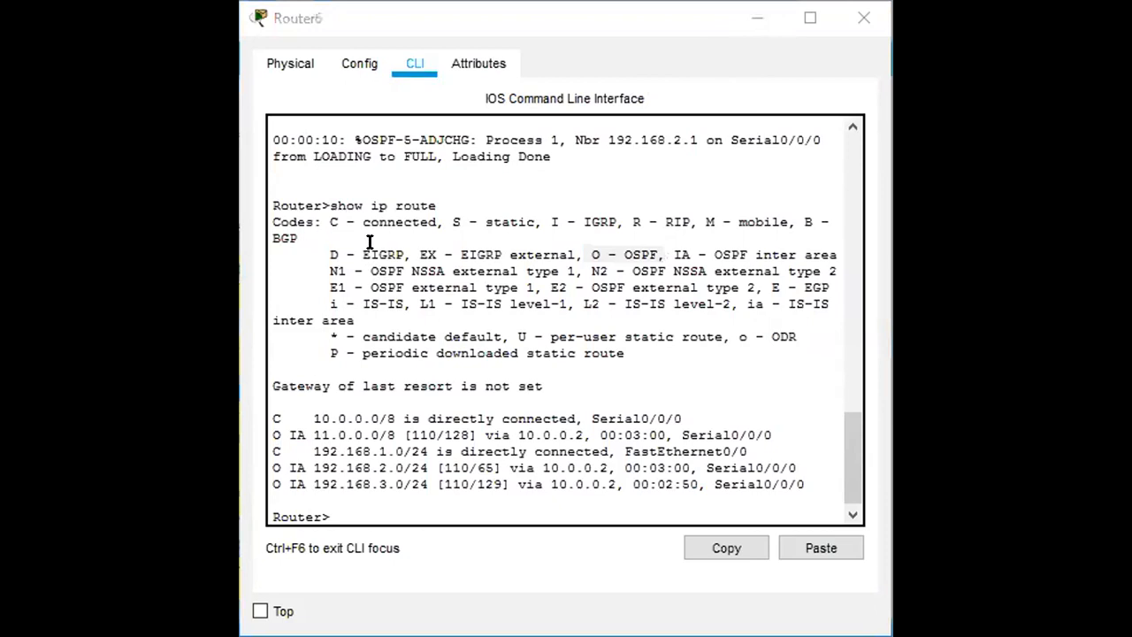
pyautogui.click(864, 22)
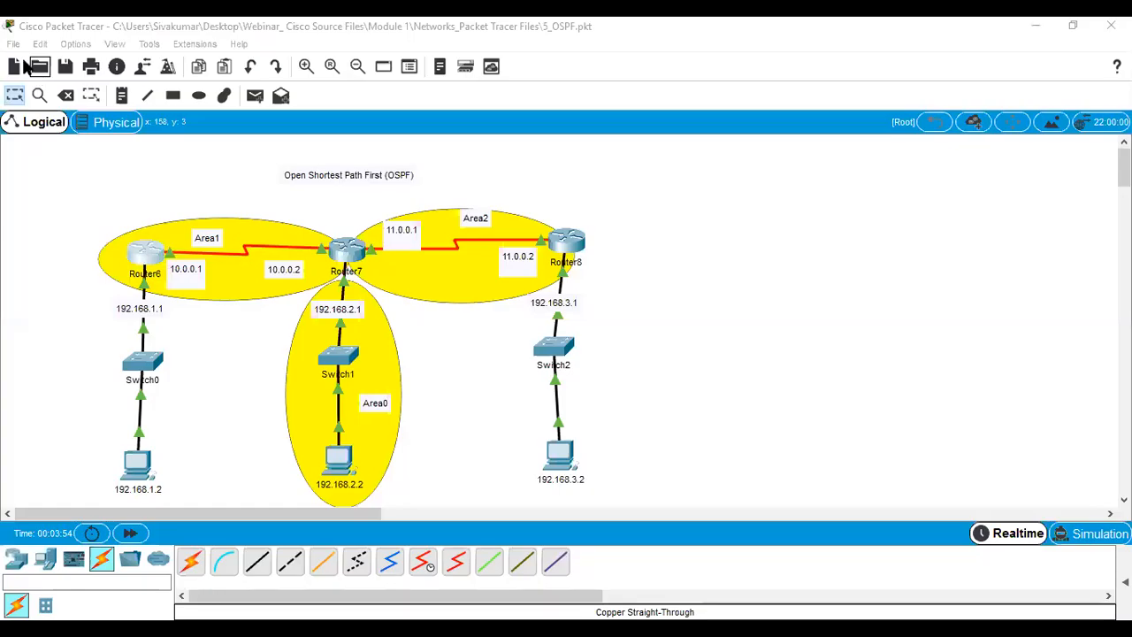
# Open the 6_EIGRP network file without saving the changes to the OSPF network.
pyautogui.click(13, 44)
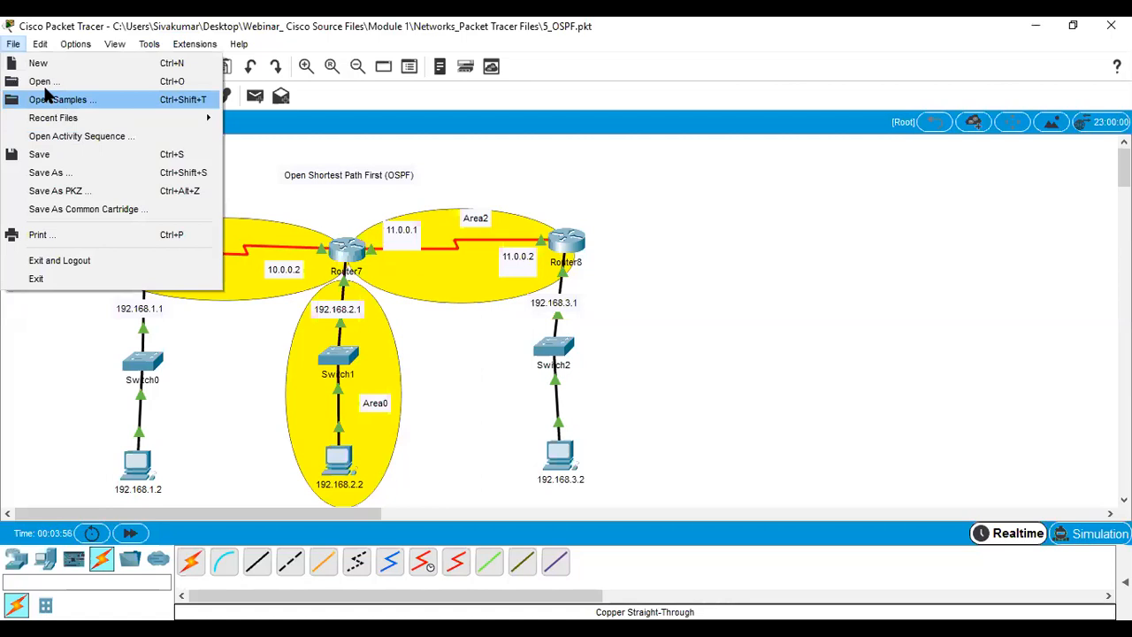
pyautogui.click(39, 80)
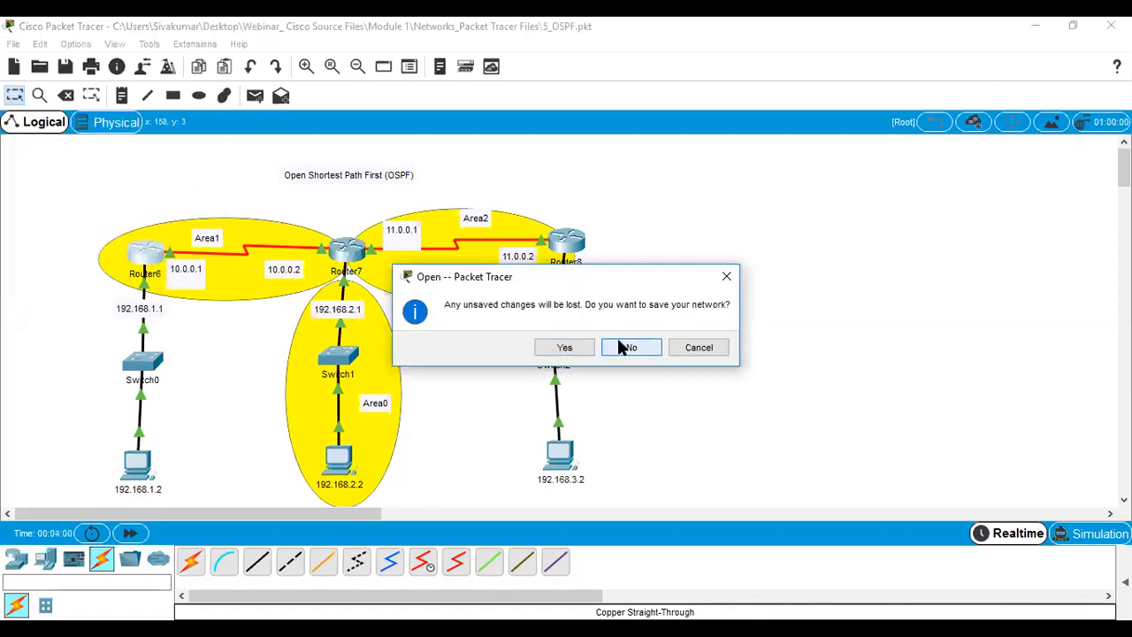
pyautogui.click(629, 347)
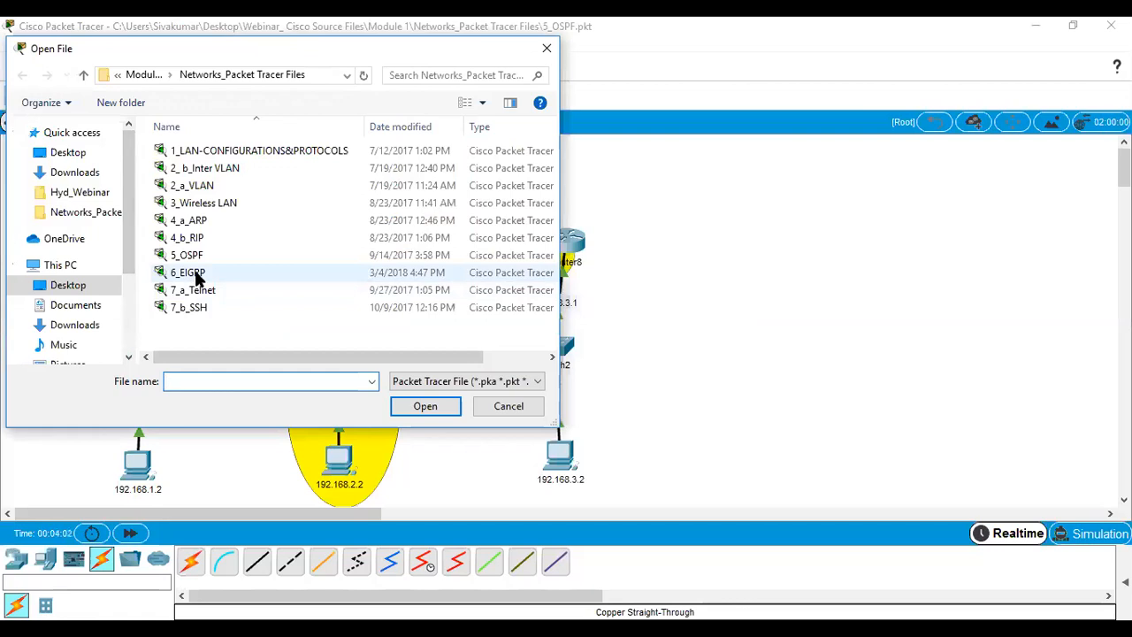
pyautogui.doubleClick(197, 274)
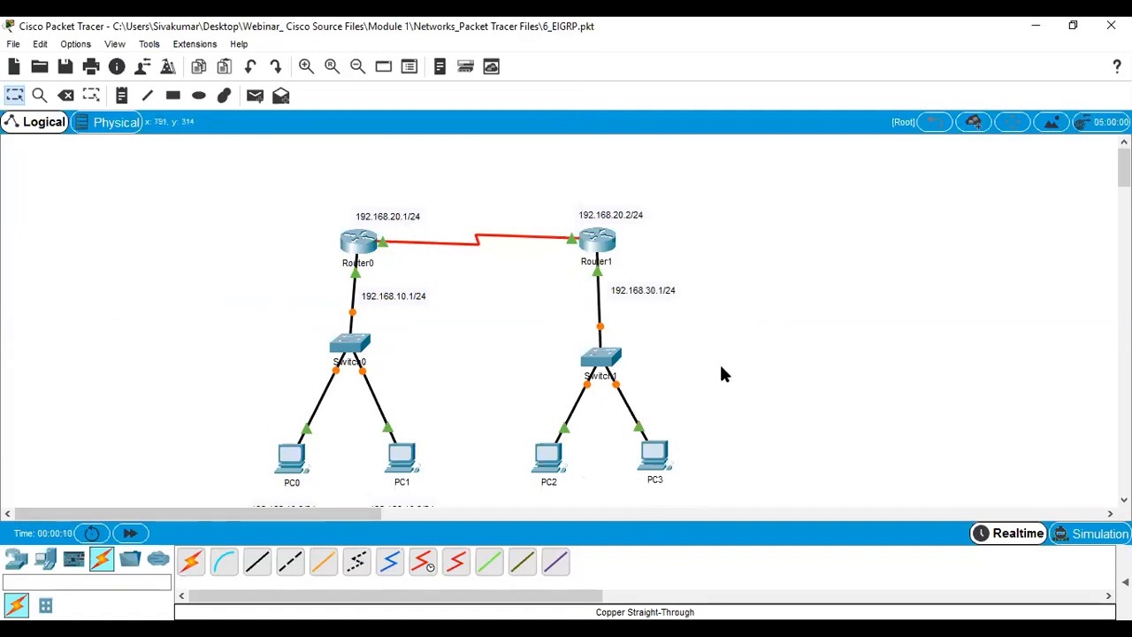
# Ping PC3 at 192.168.30.3 from PC0's command prompt in the EIGRP network.
pyautogui.scroll(-3, 761, 336)
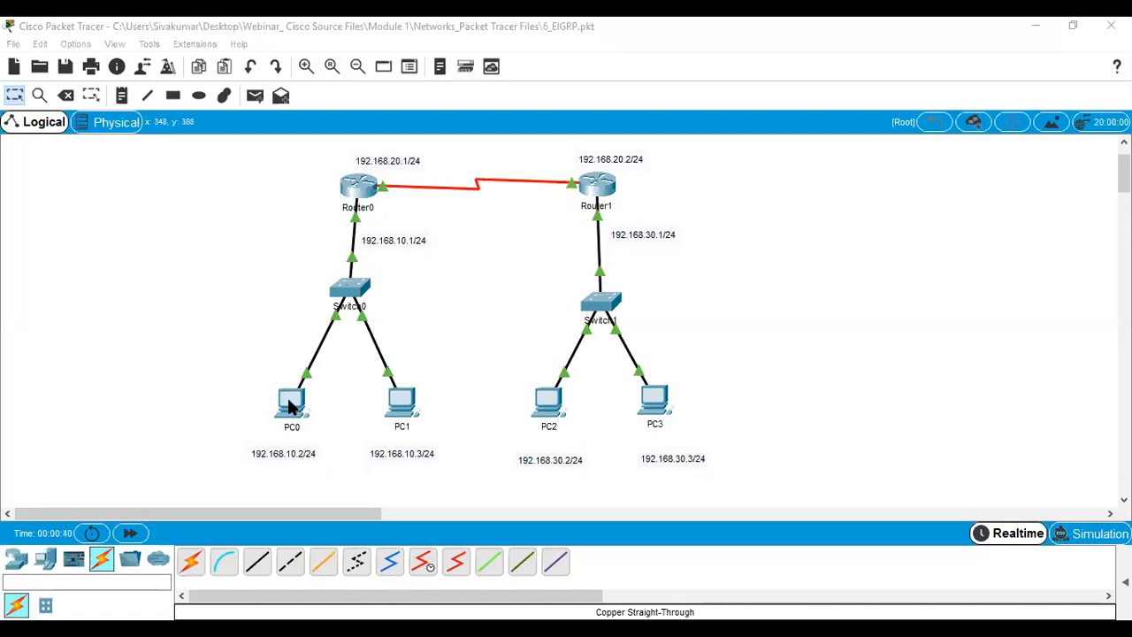
pyautogui.moveTo(292, 402); pyautogui.dragTo(309, 399)
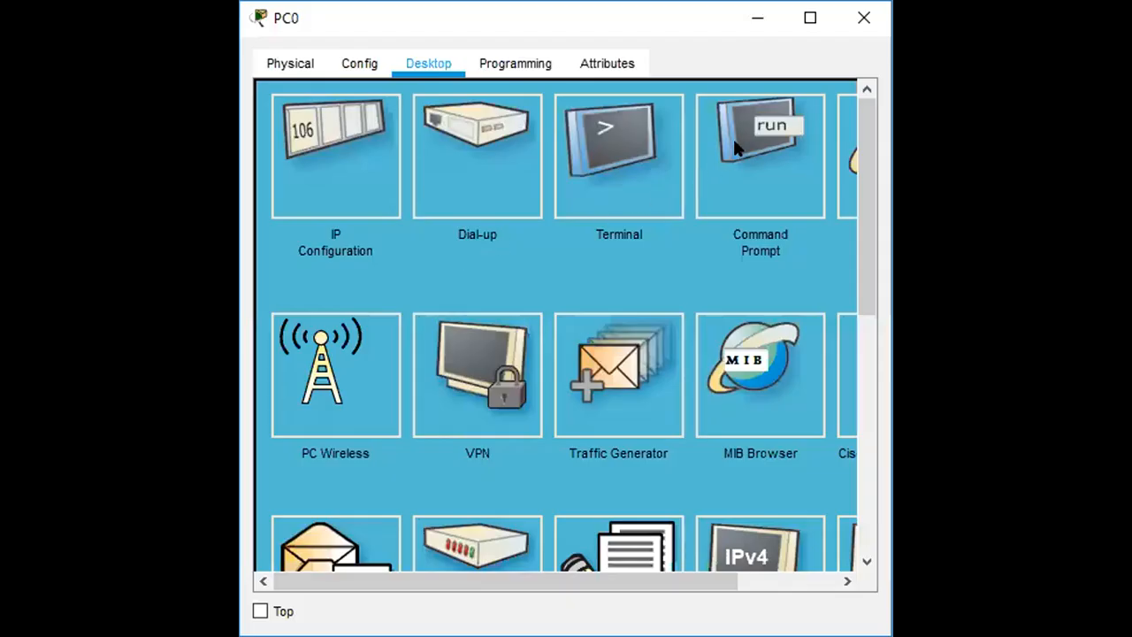
pyautogui.click(707, 116)
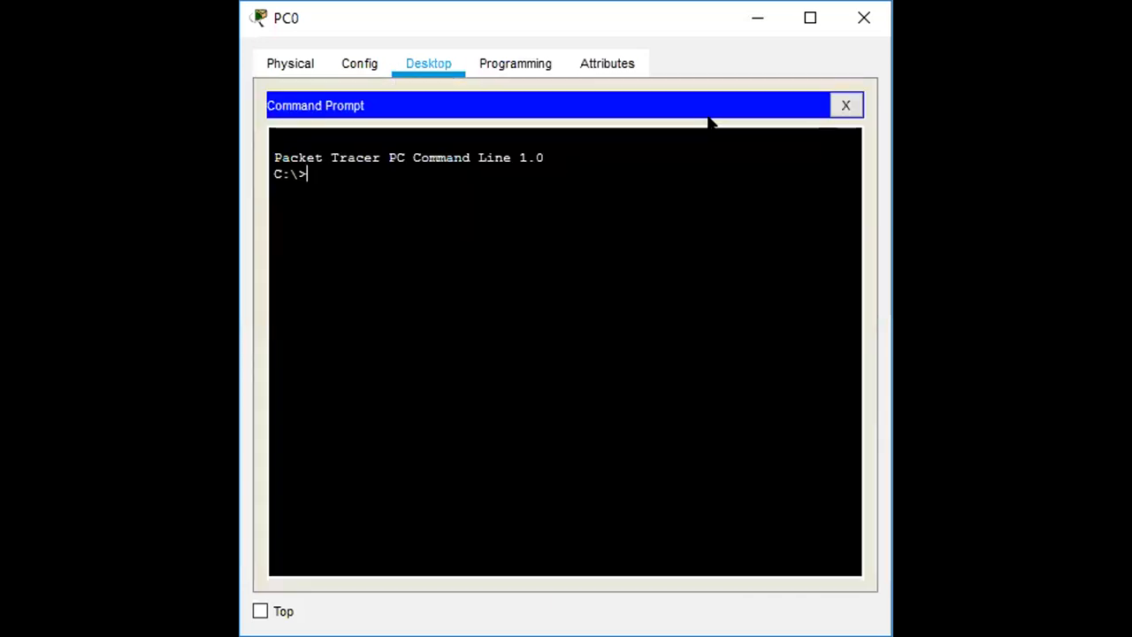
pyautogui.write('ping 192.168.30.3')
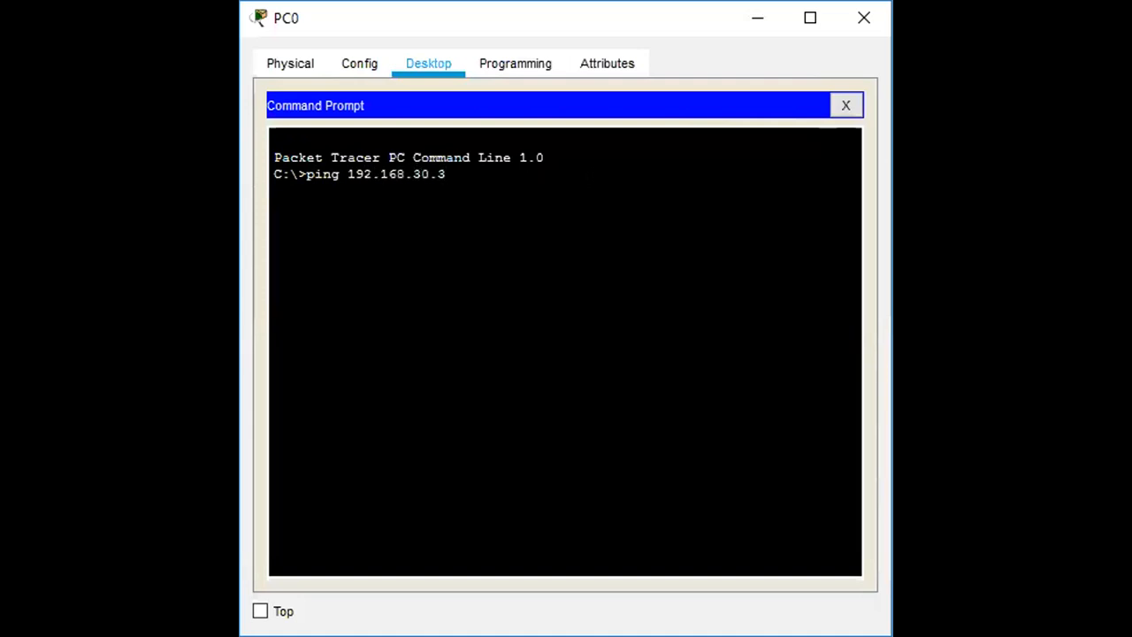
pyautogui.press('Return')
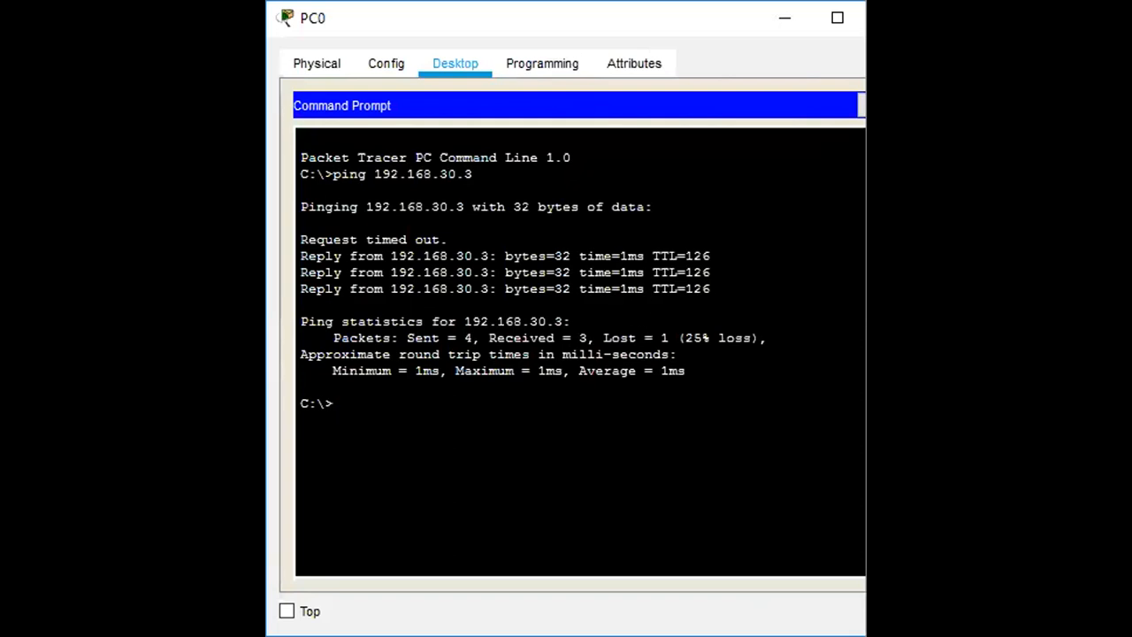
# Minimize PC0's window and display Router0's routing table from its command line with show ip route.
pyautogui.click(530, 28)
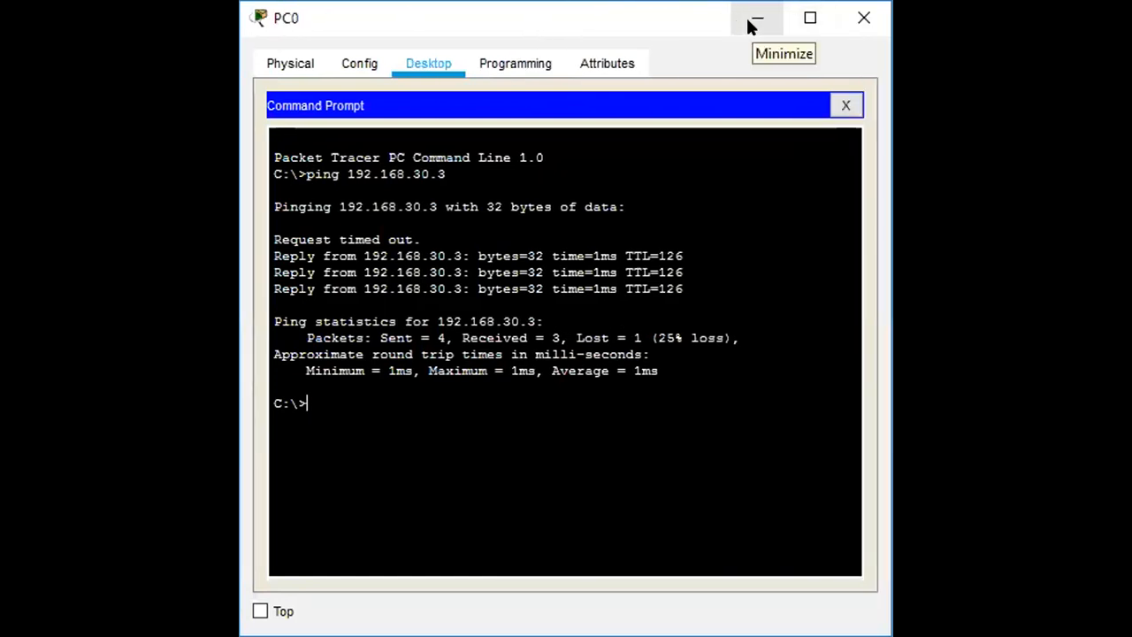
pyautogui.click(753, 19)
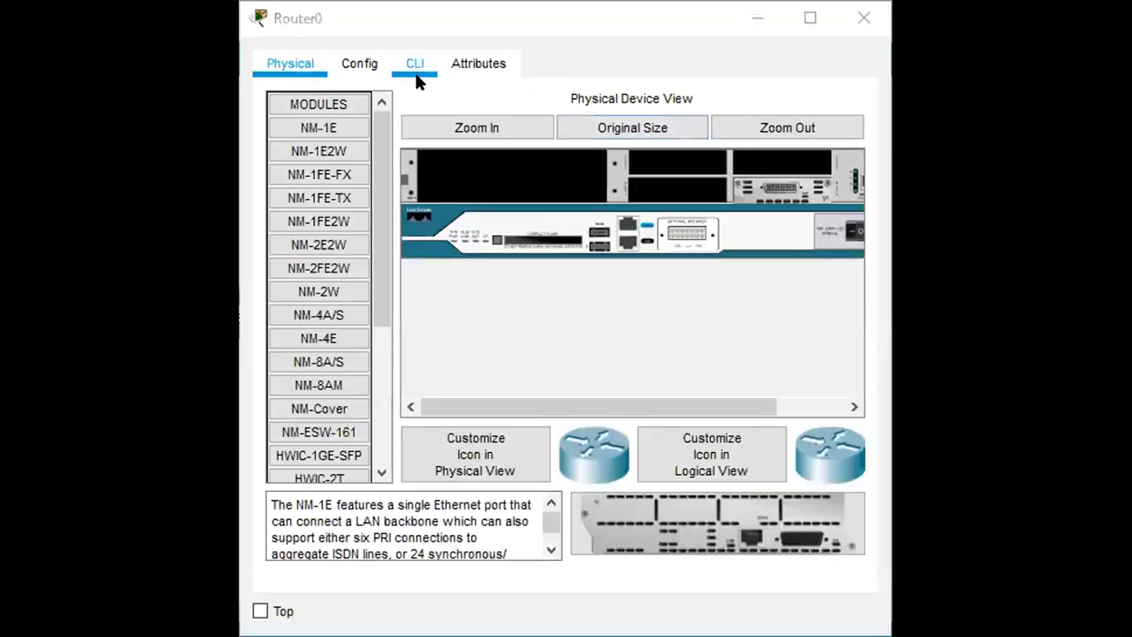
pyautogui.click(414, 70)
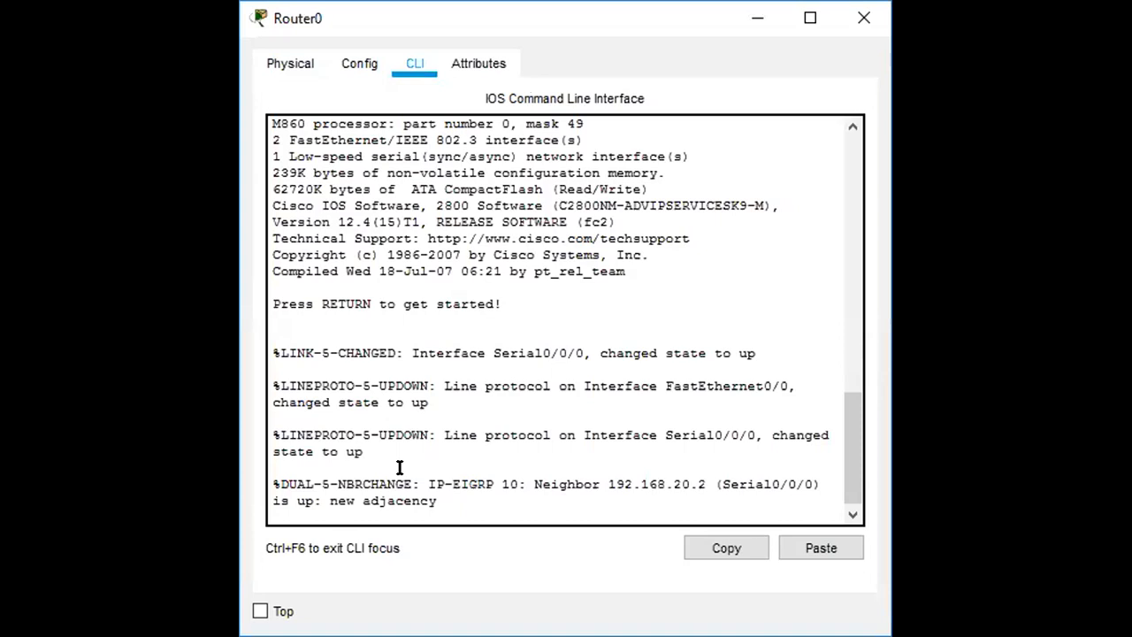
pyautogui.press('Return')
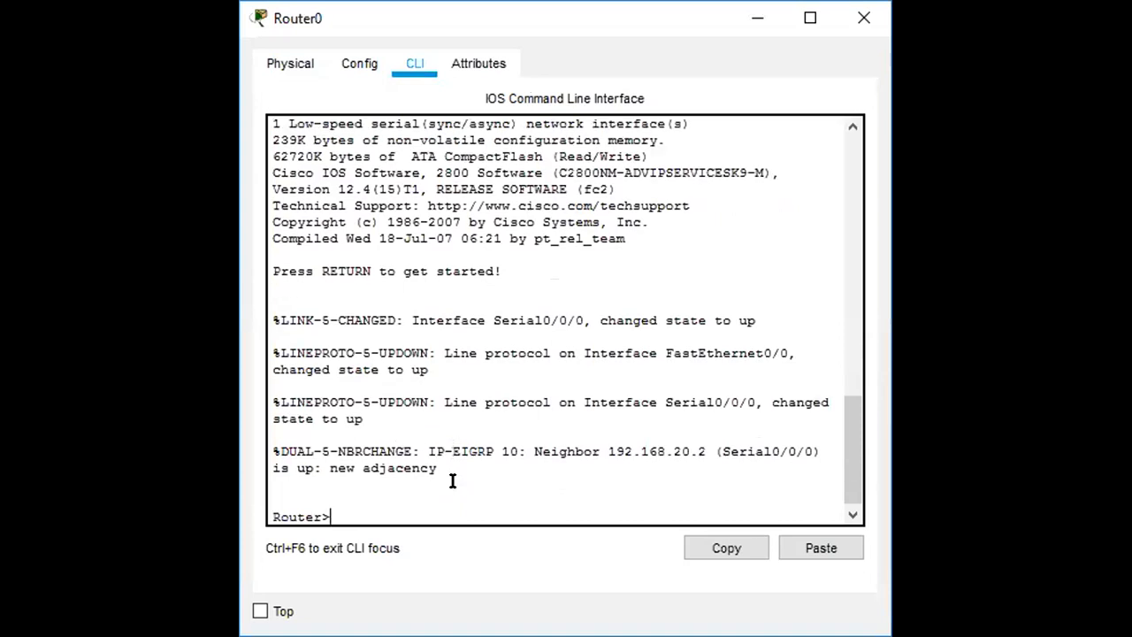
pyautogui.write('show ip route')
pyautogui.press('Return')
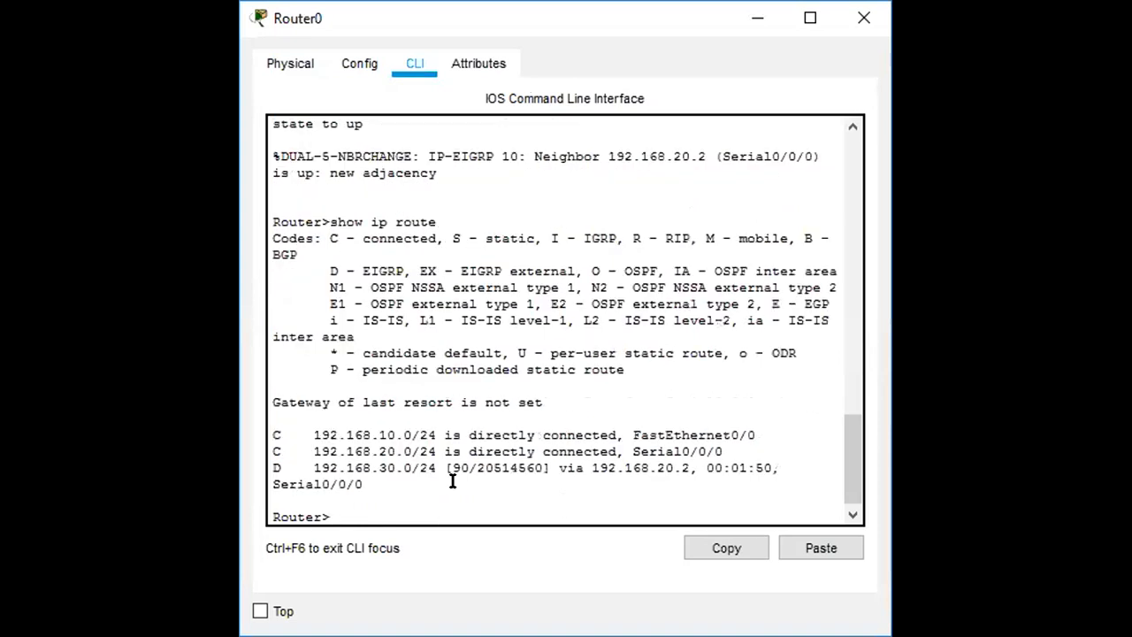
# Examine the connected and EIGRP (D) entries in Router0's routing table against the code legend, and close the router's window.
pyautogui.moveTo(274, 434); pyautogui.dragTo(424, 446)
pyautogui.moveTo(305, 468); pyautogui.dragTo(731, 469)
pyautogui.moveTo(280, 468); pyautogui.dragTo(271, 459)
pyautogui.moveTo(320, 467); pyautogui.dragTo(514, 461)
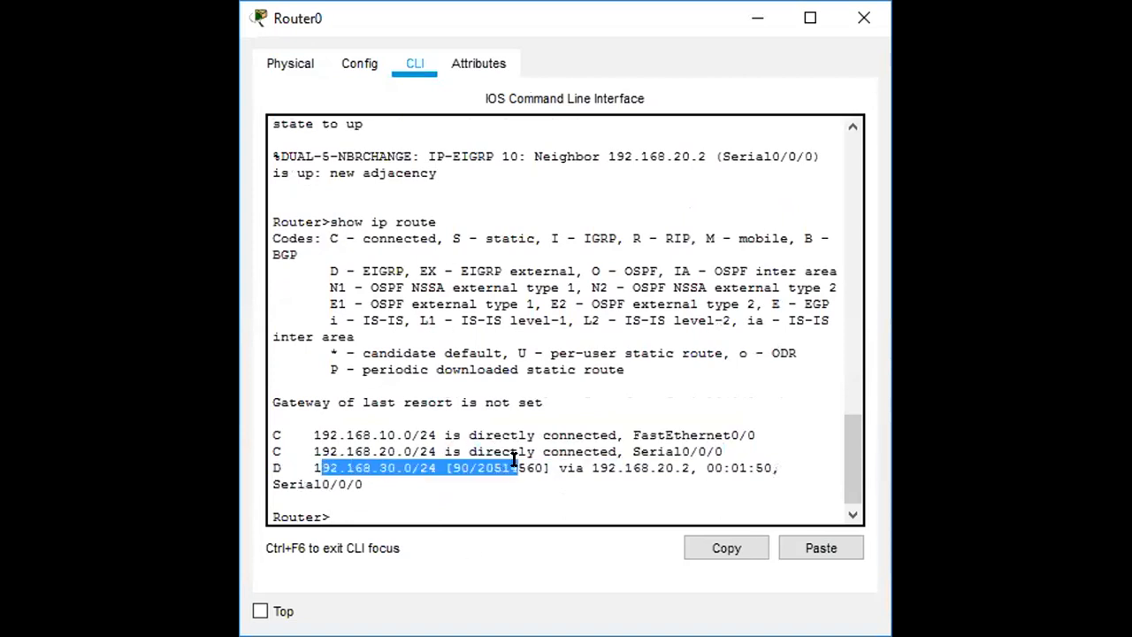
pyautogui.moveTo(290, 468); pyautogui.dragTo(272, 468)
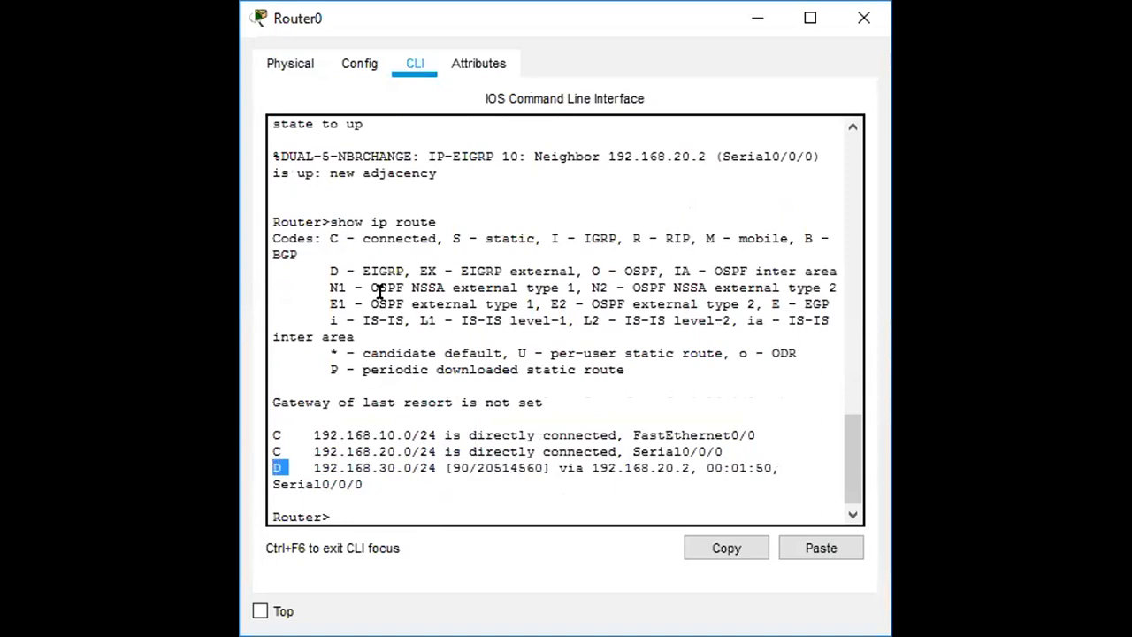
pyautogui.moveTo(327, 271); pyautogui.dragTo(402, 262)
pyautogui.moveTo(270, 469); pyautogui.dragTo(773, 460)
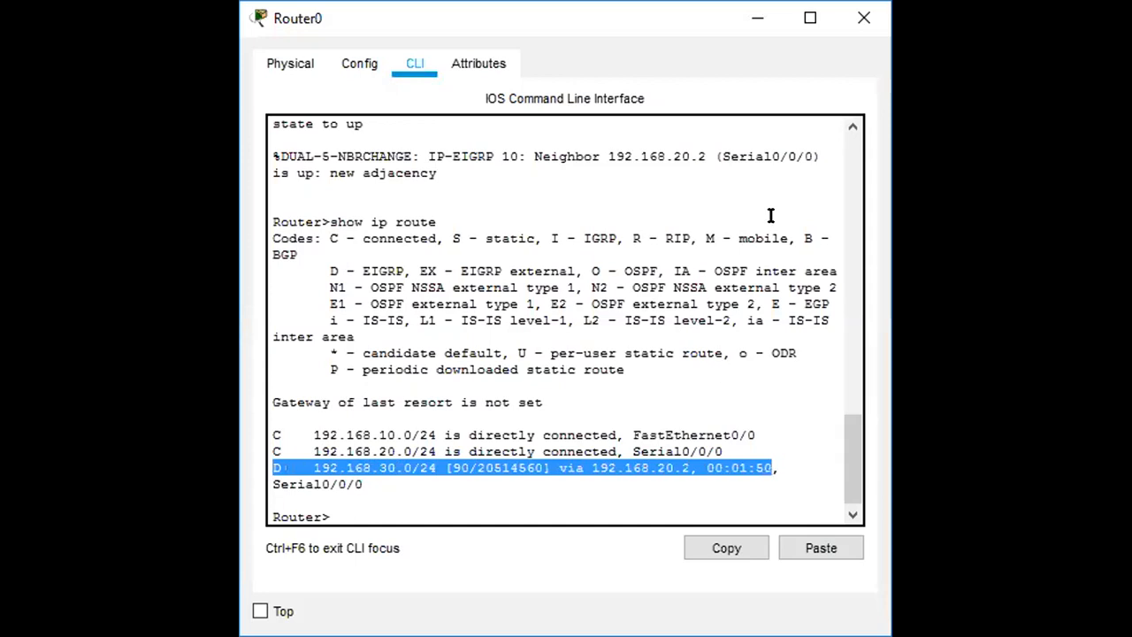
pyautogui.click(856, 39)
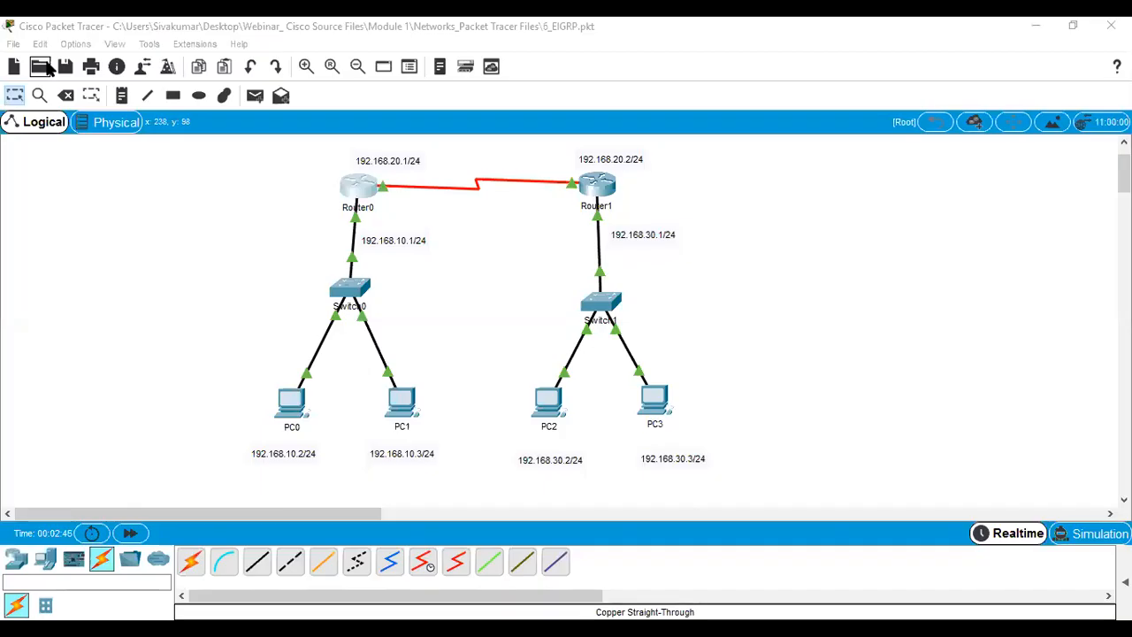
# Open the 7_a_Telnet network file without saving the changes to the EIGRP network.
pyautogui.click(47, 66)
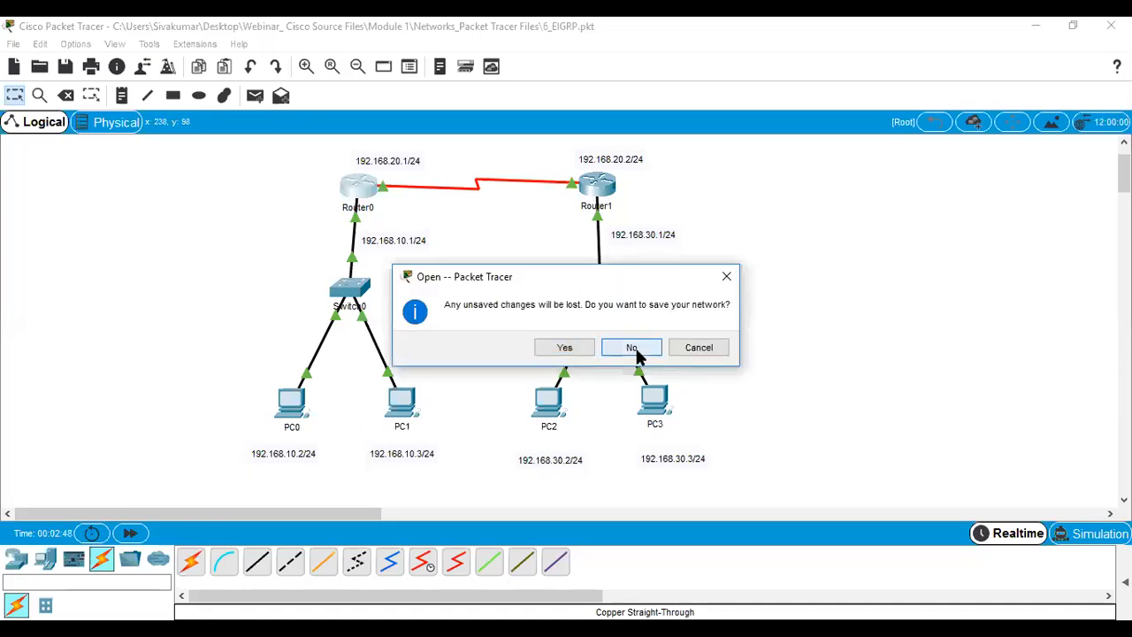
pyautogui.click(637, 352)
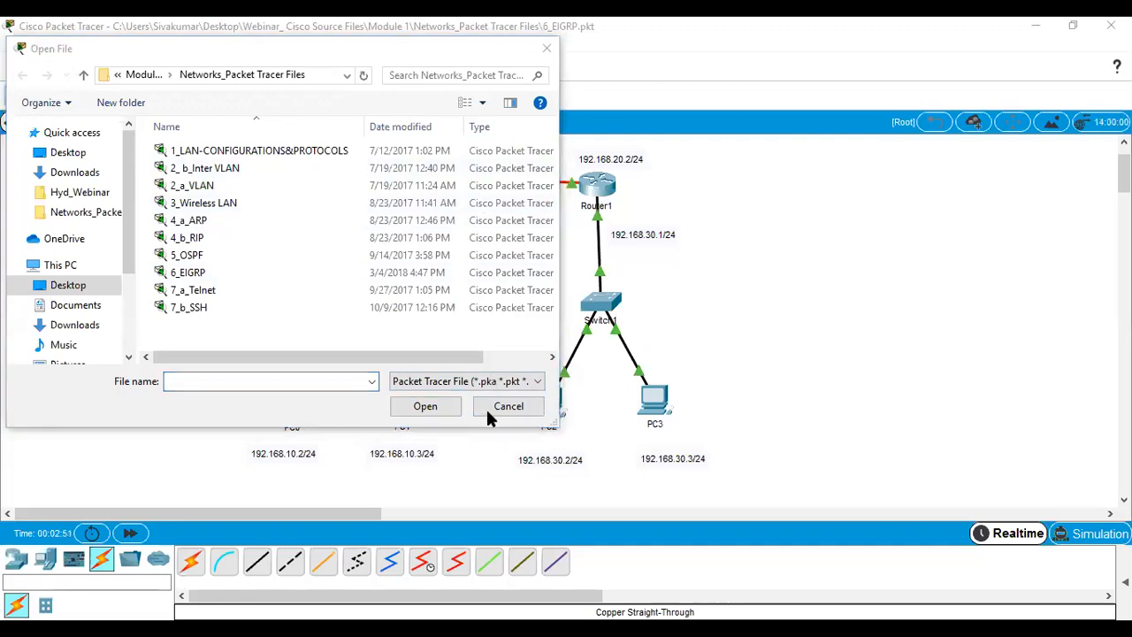
pyautogui.click(217, 294)
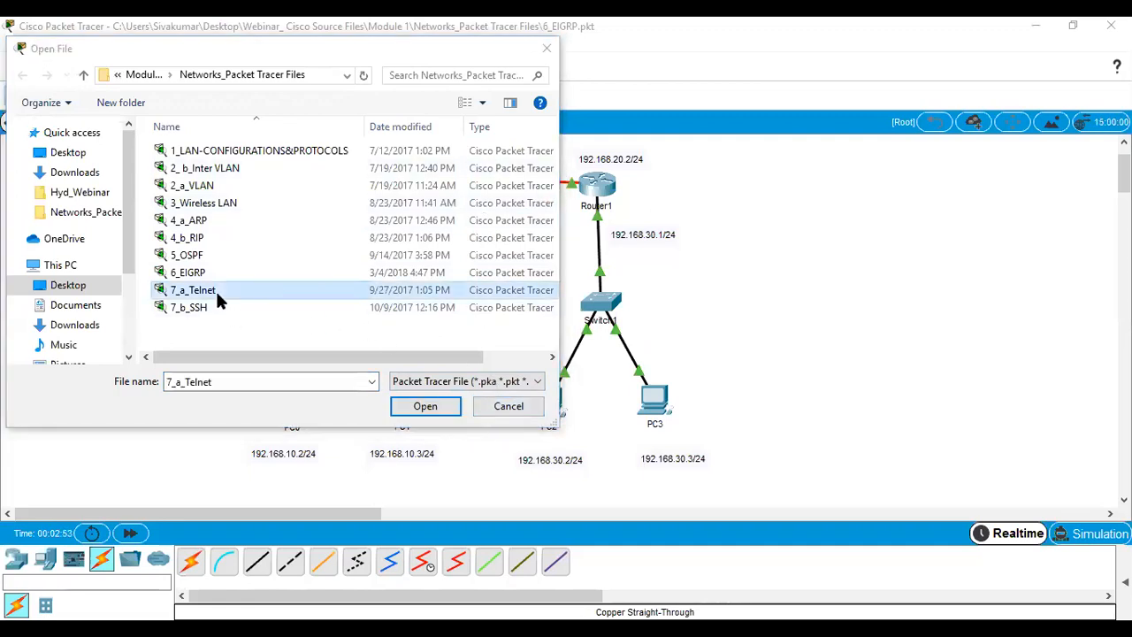
pyautogui.doubleClick(217, 293)
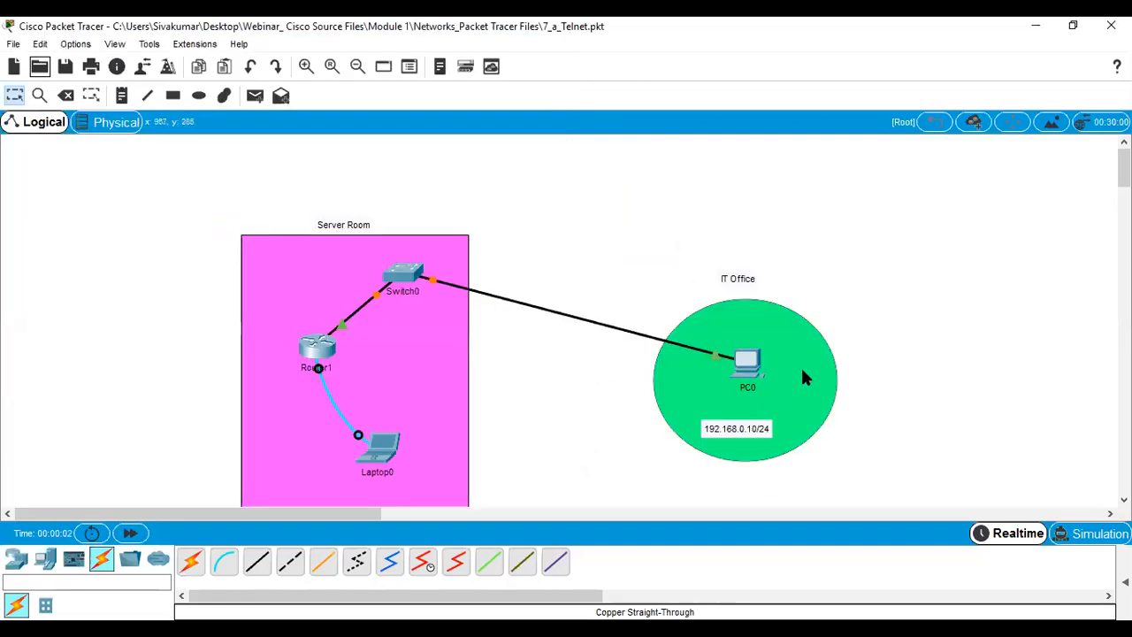
# Open the 7_b_SSH network file without saving the changes to the Telnet network.
pyautogui.click(37, 71)
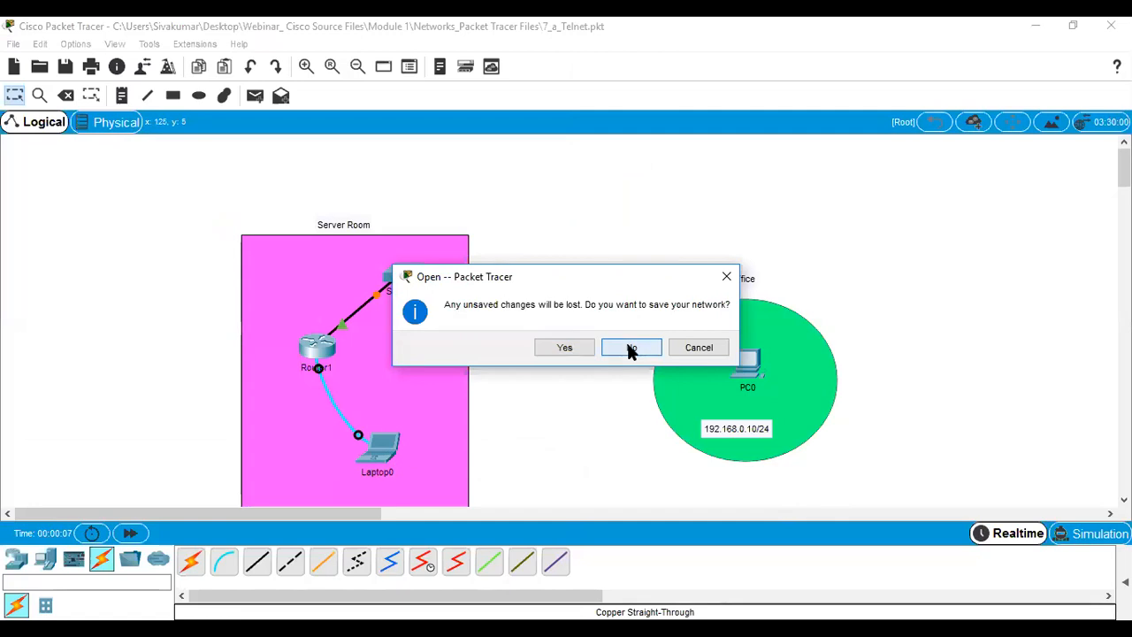
pyautogui.click(629, 349)
pyautogui.click(174, 309)
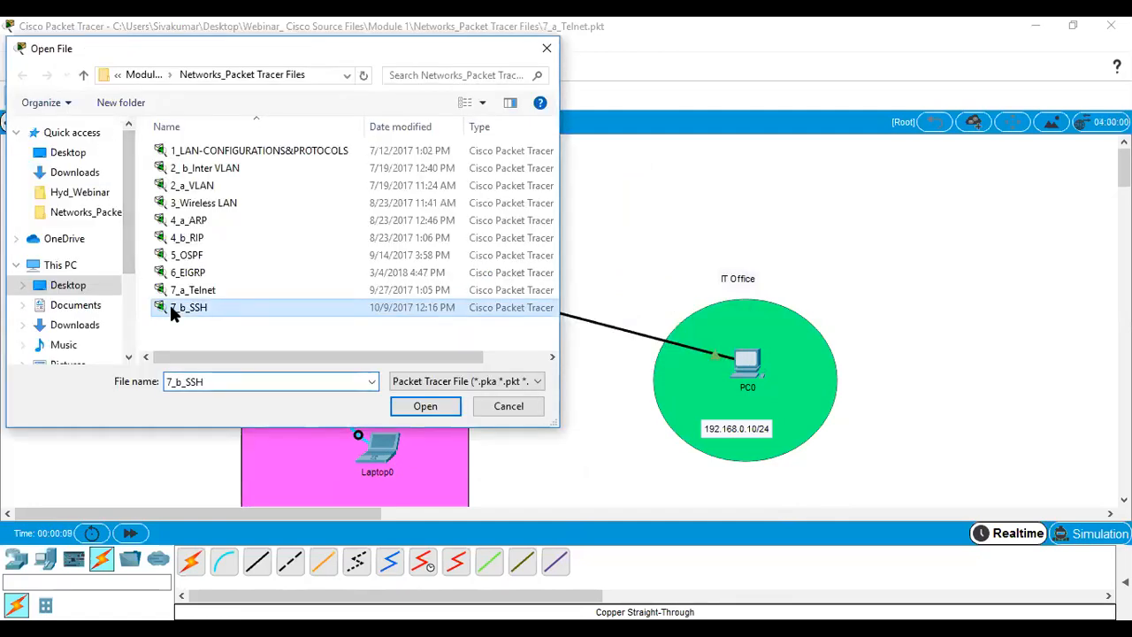
pyautogui.doubleClick(174, 309)
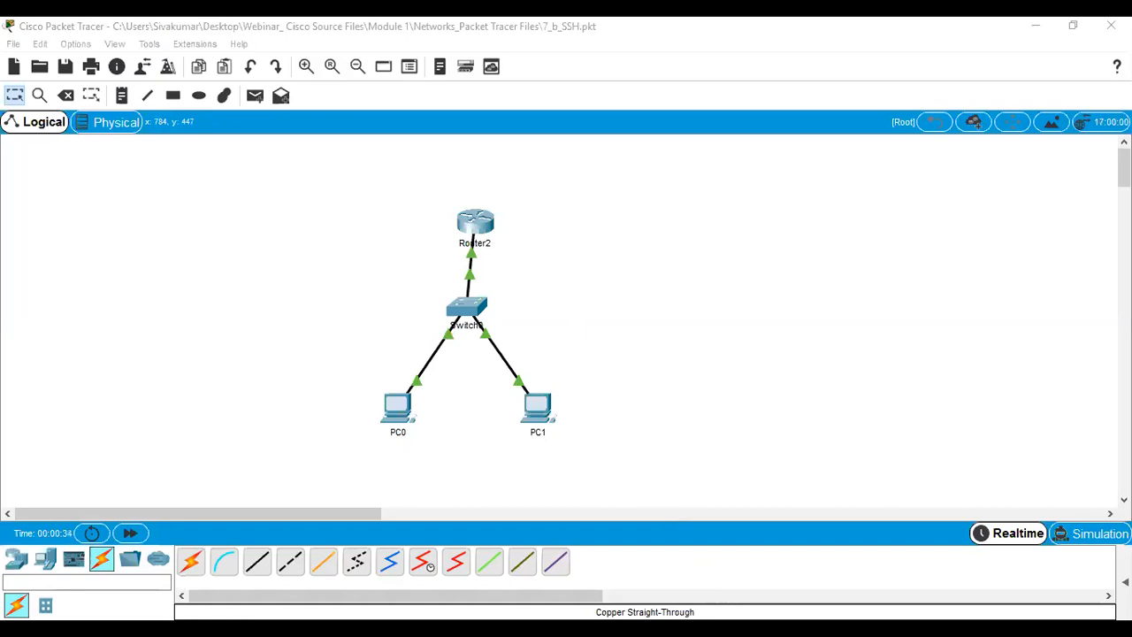
# Switch to the Webinar_Module_1 presentation in PowerPoint and show slide 34, Overview of IoT Components in Packet Tracer.
pyautogui.hotkey('alt', 'Tab')
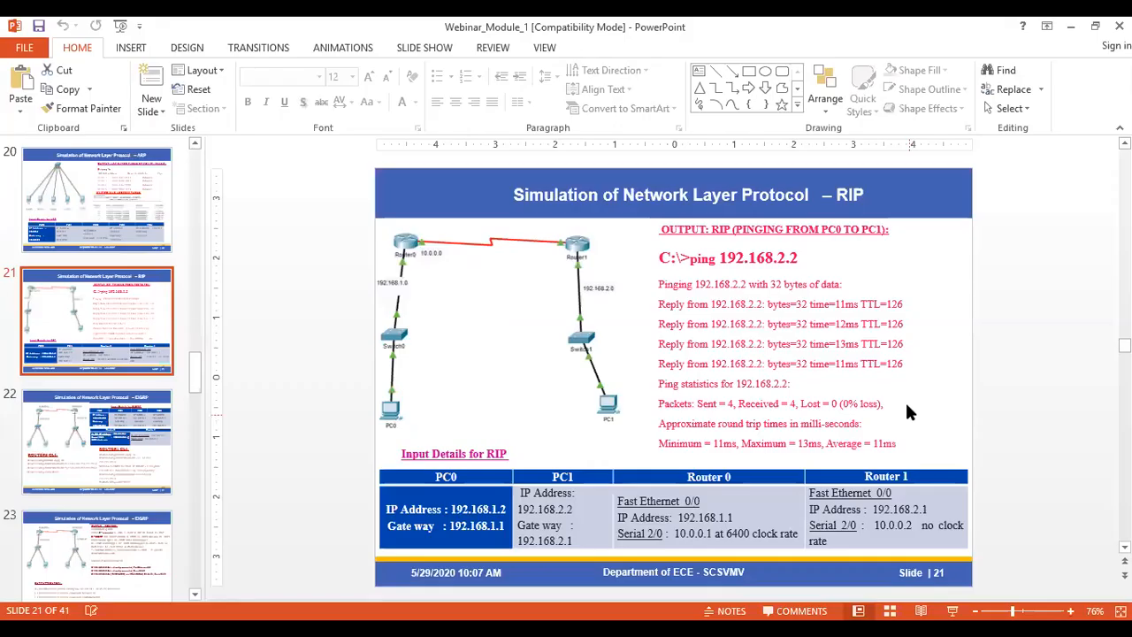
pyautogui.click(95, 534)
pyautogui.scroll(-4, 96, 540)
pyautogui.scroll(-8, 97, 546)
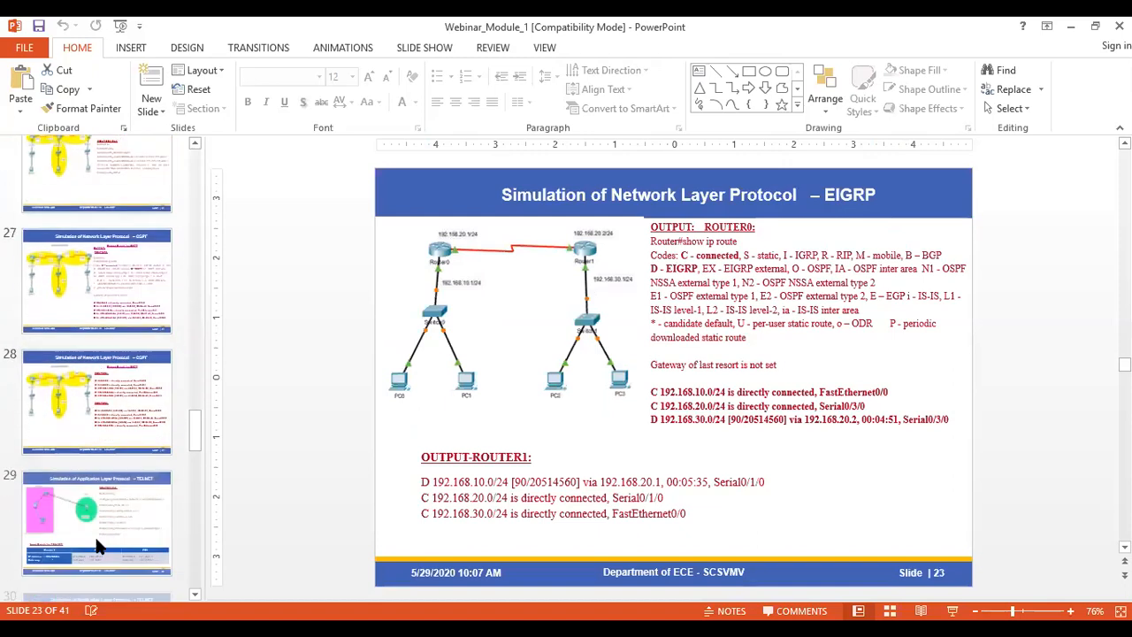
pyautogui.scroll(-4, 94, 537)
pyautogui.scroll(4, 93, 537)
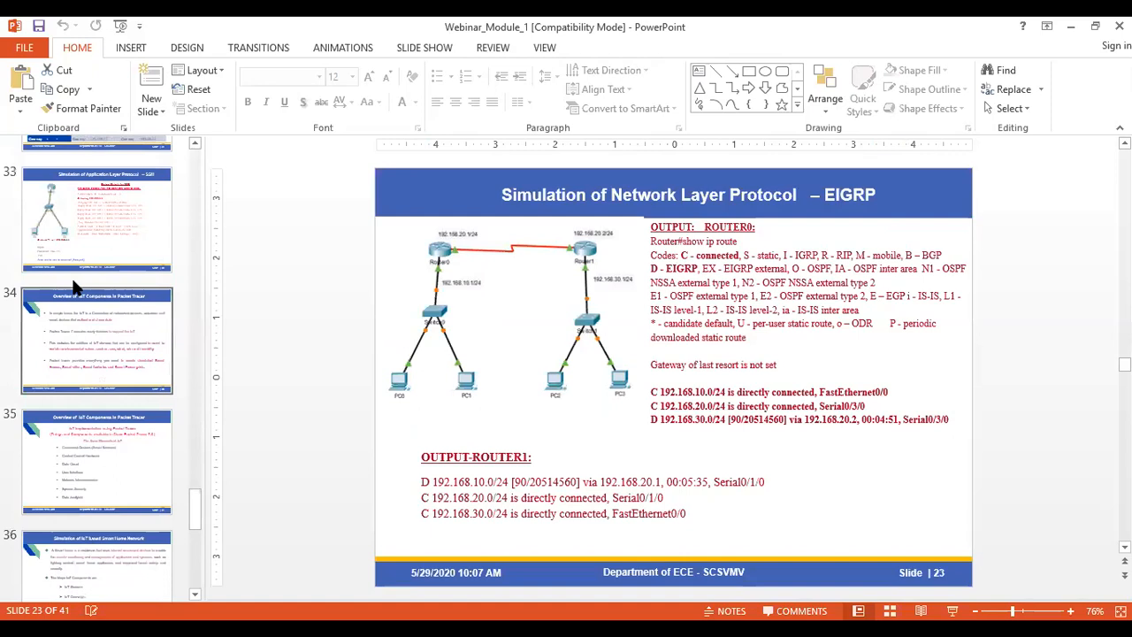
pyautogui.click(106, 327)
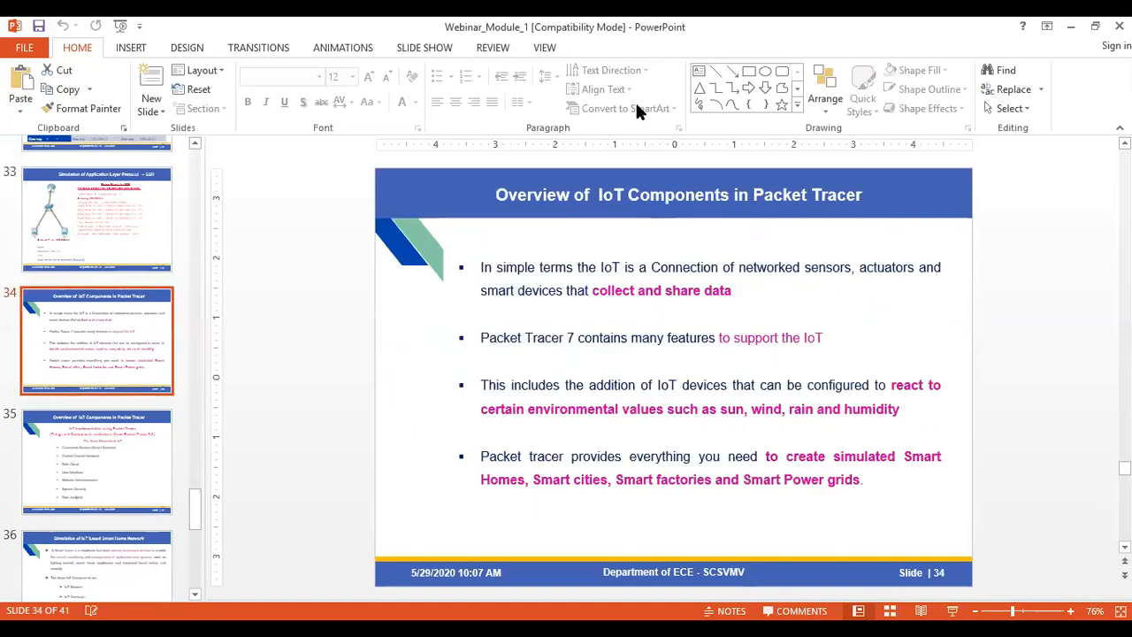